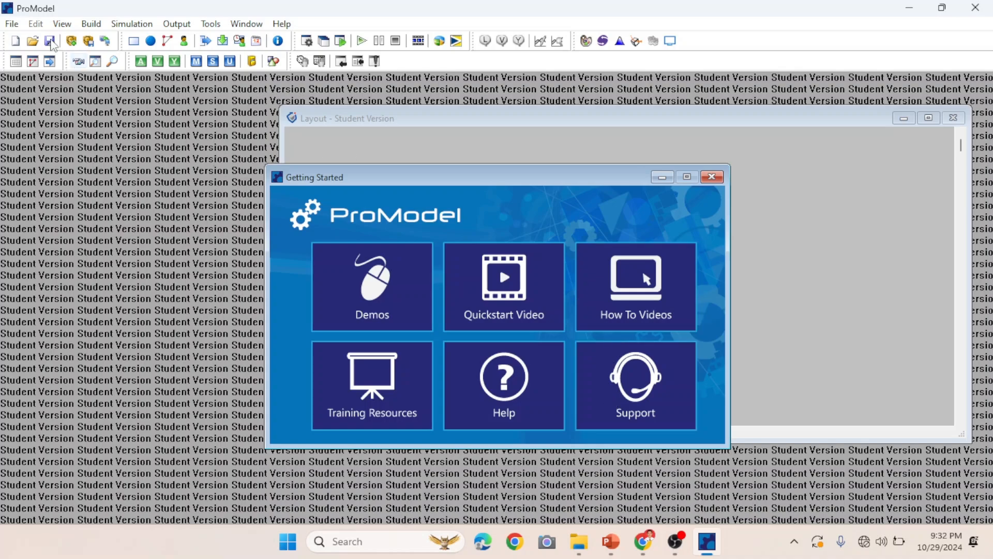
Create a new model and set its graphic library to the STUDENT library from the Graphics folder.
left_click(11, 24)
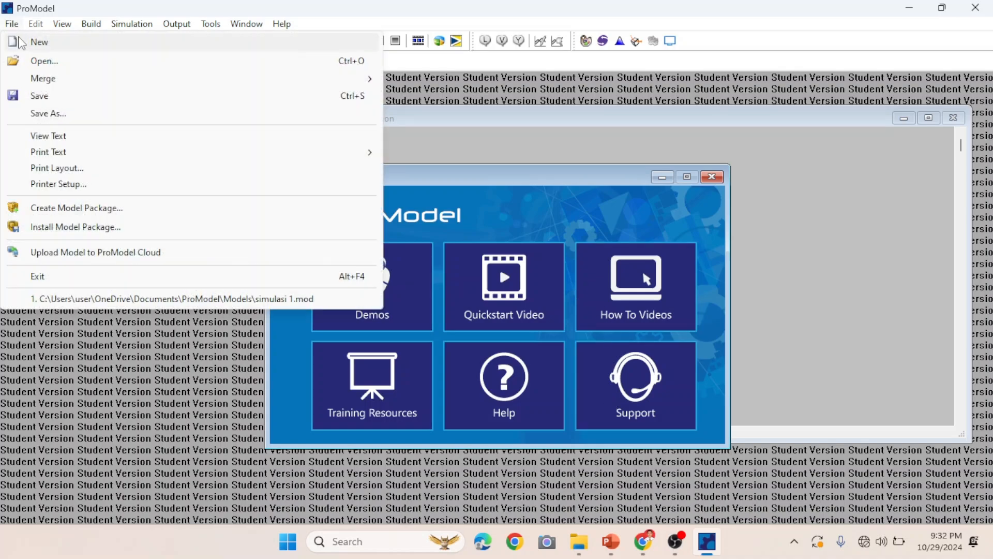
left_click(36, 42)
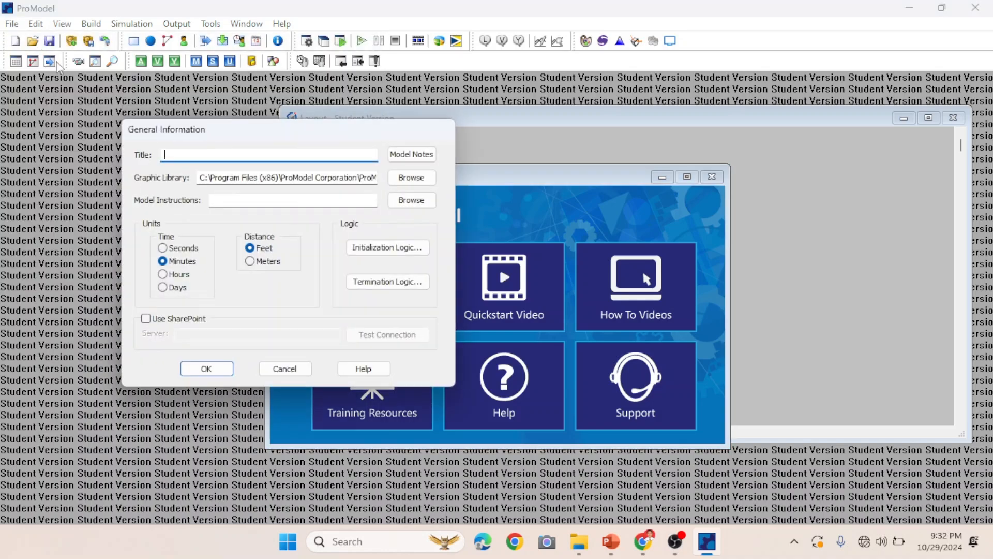
left_click(421, 179)
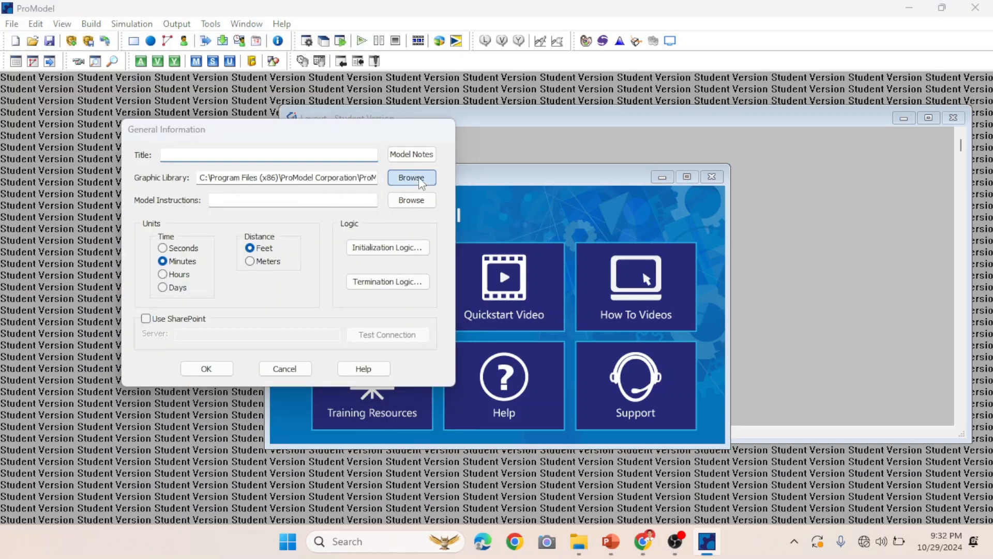
double_click(378, 257)
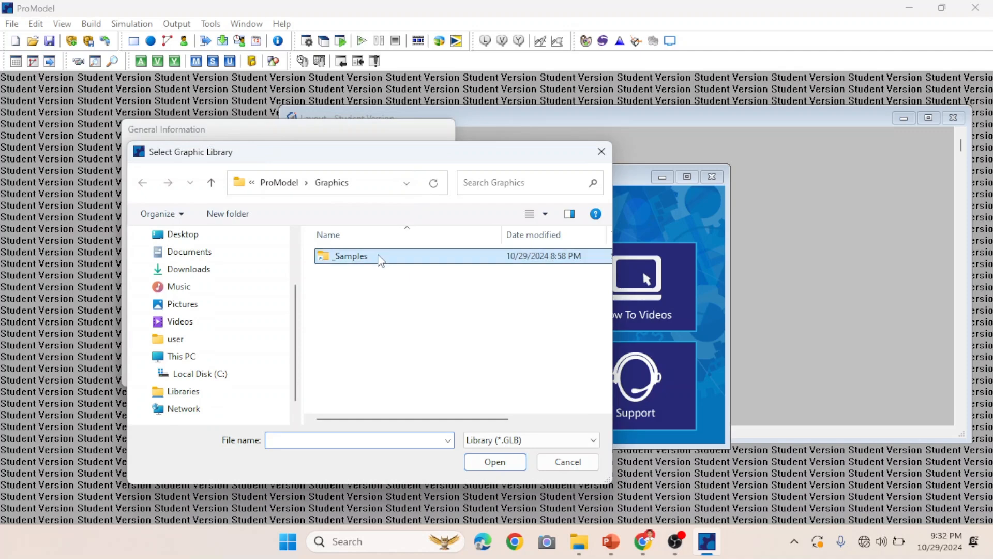
scroll(381, 327, "down", 10)
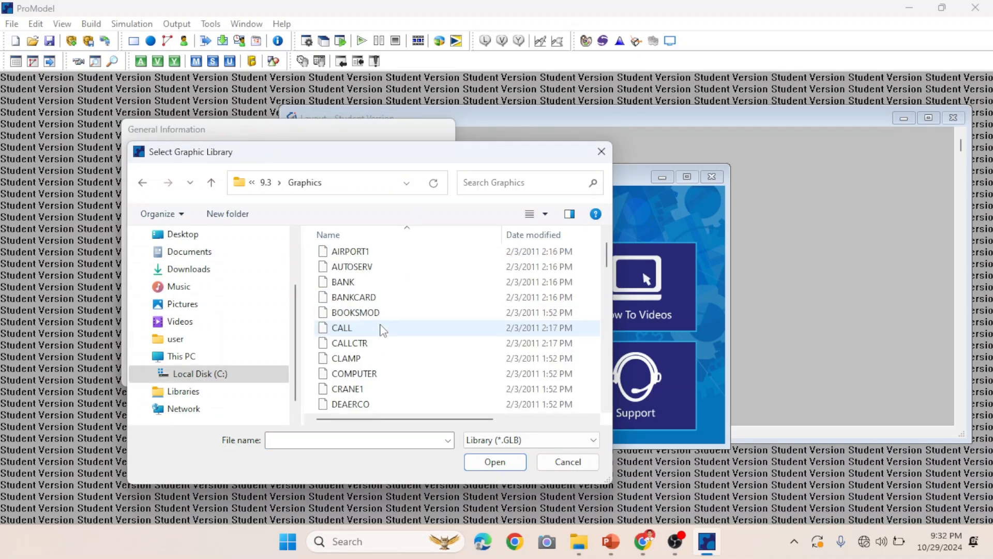
scroll(382, 329, "down", 4)
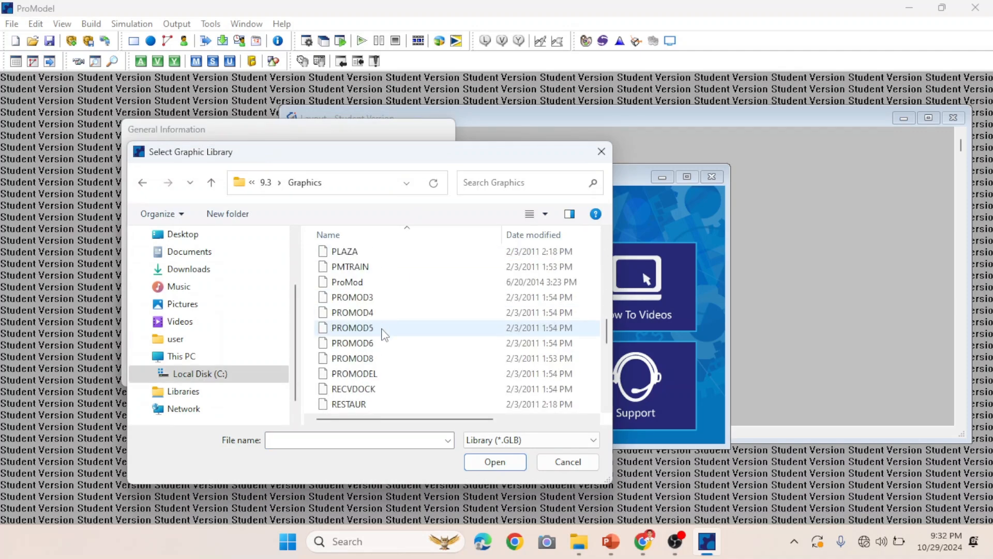
left_click(372, 404)
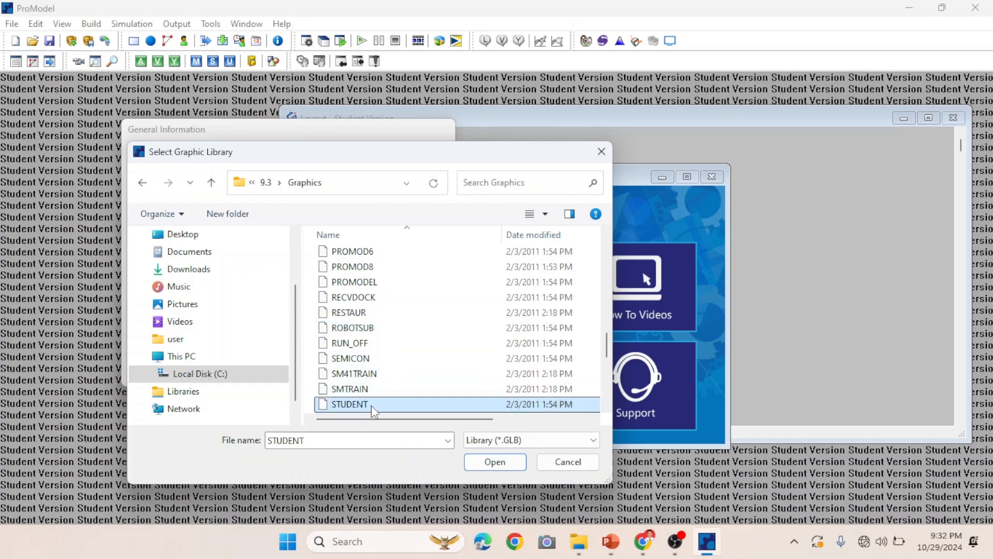
left_click(487, 462)
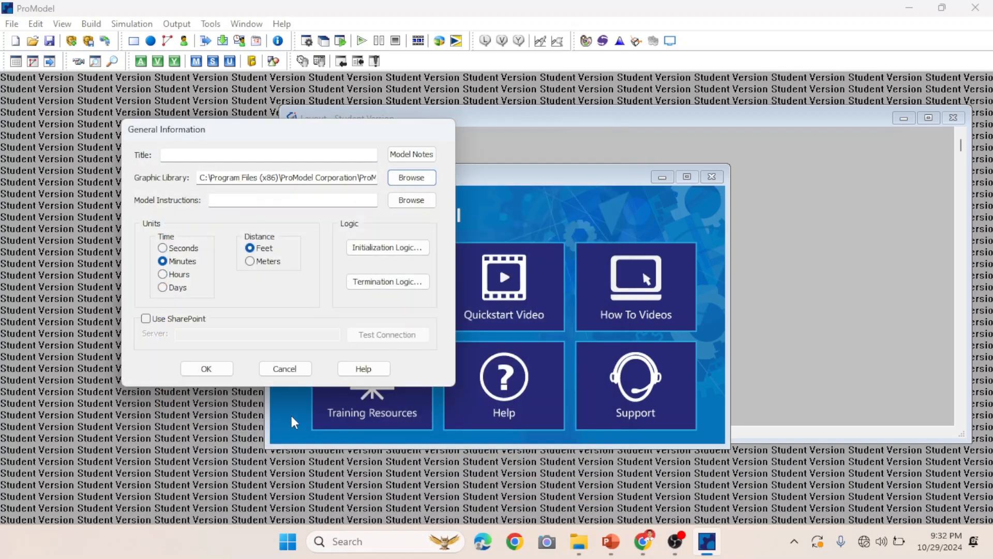
left_click(225, 374)
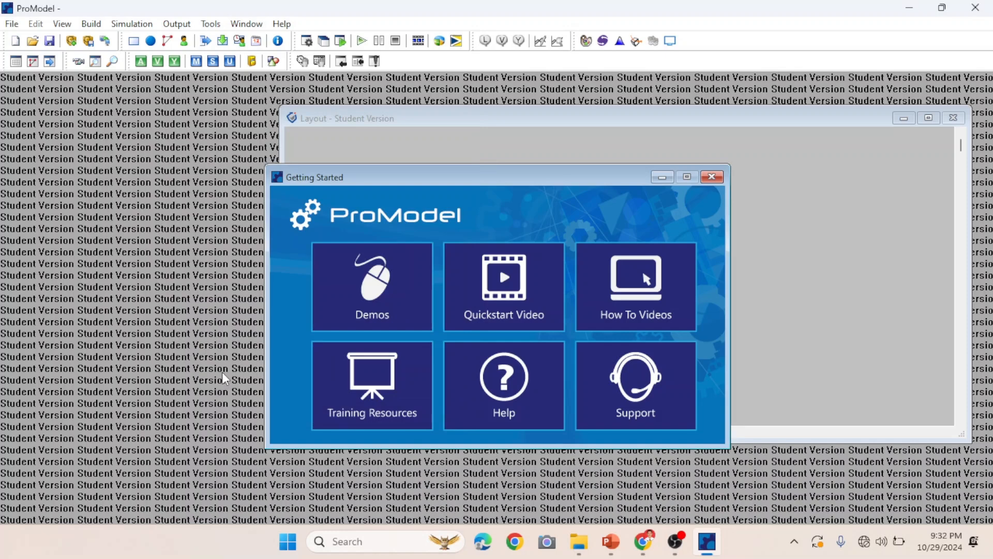
Minimize the Getting Started window and open the Locations editor.
left_click(662, 177)
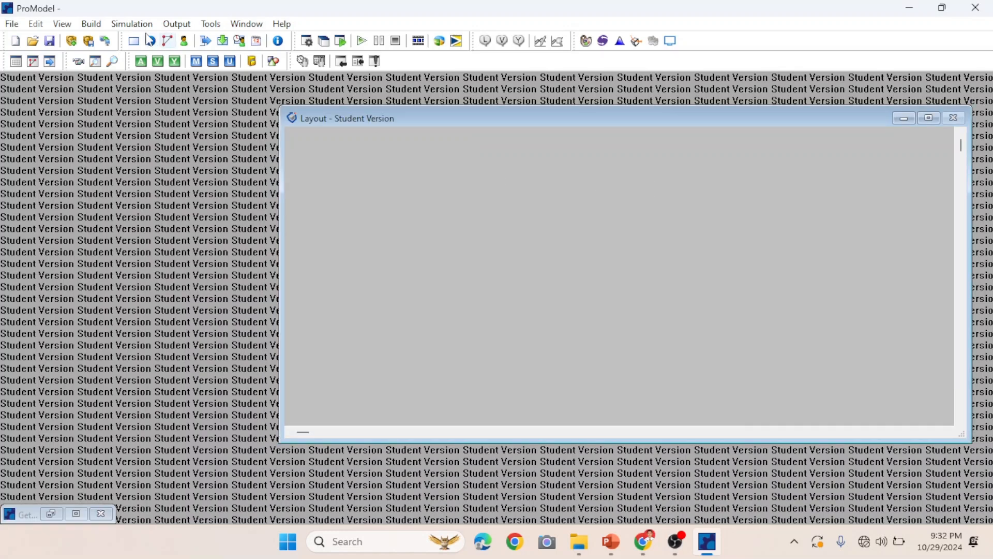
left_click(100, 24)
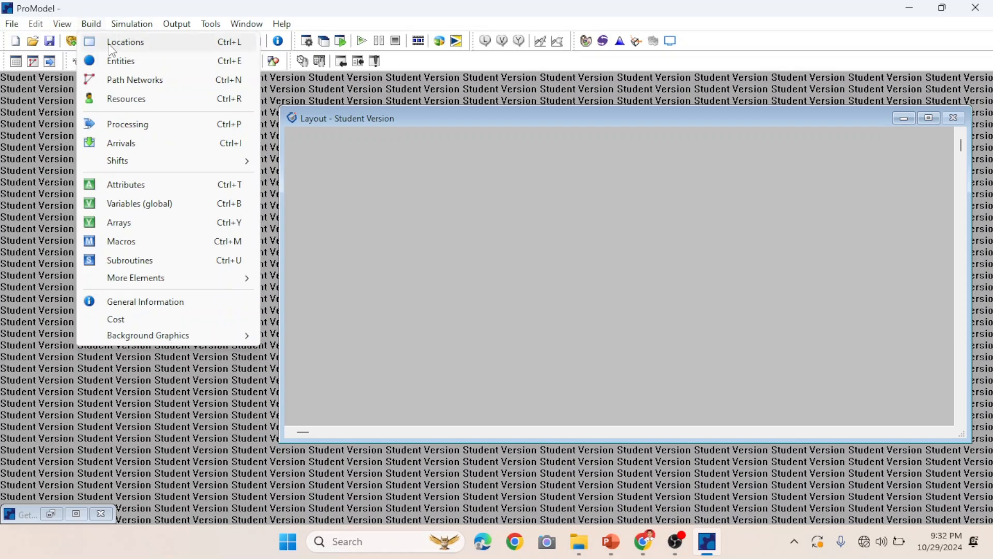
left_click(113, 50)
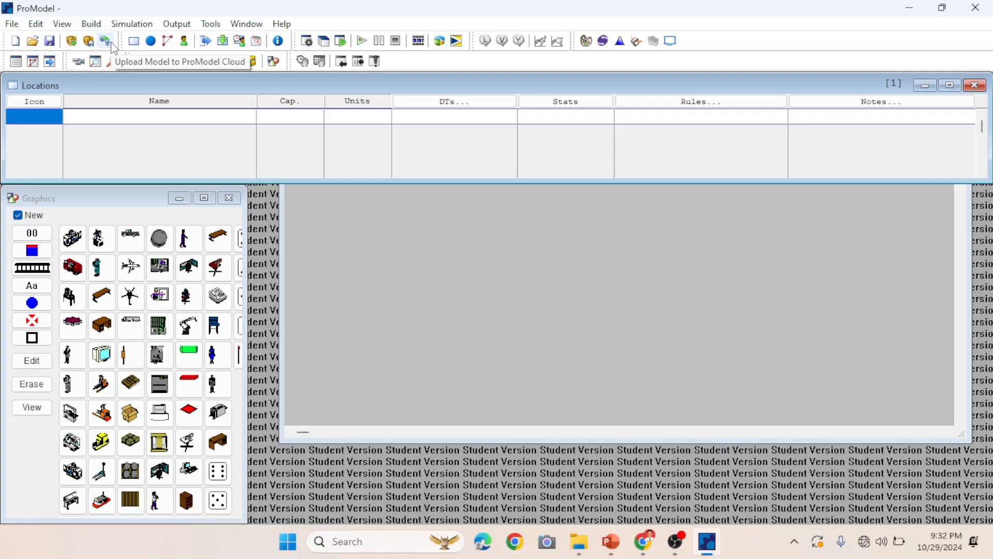
Place a pickup truck location in the upper left of the layout and enlarge it.
left_click(125, 244)
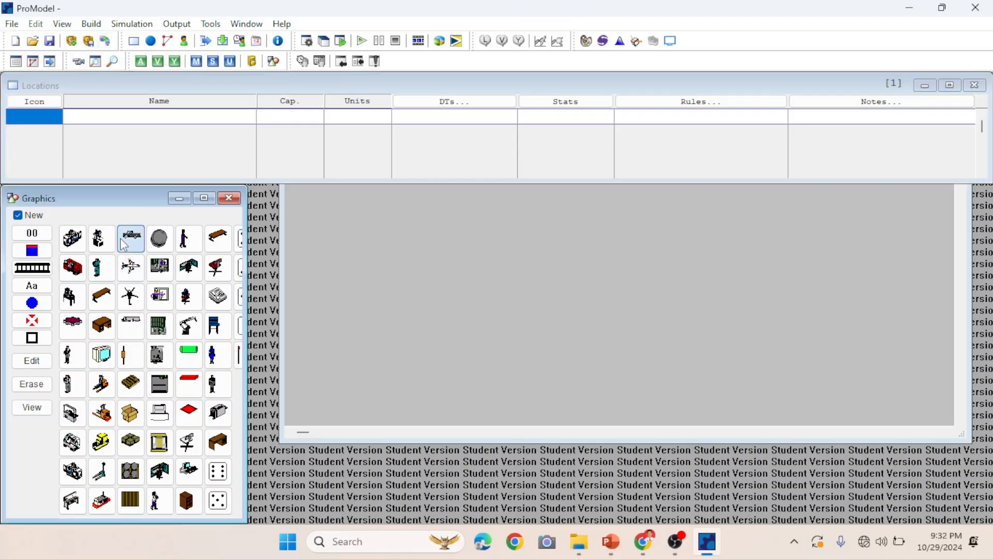
left_click(320, 212)
left_click_drag(348, 212, 382, 179)
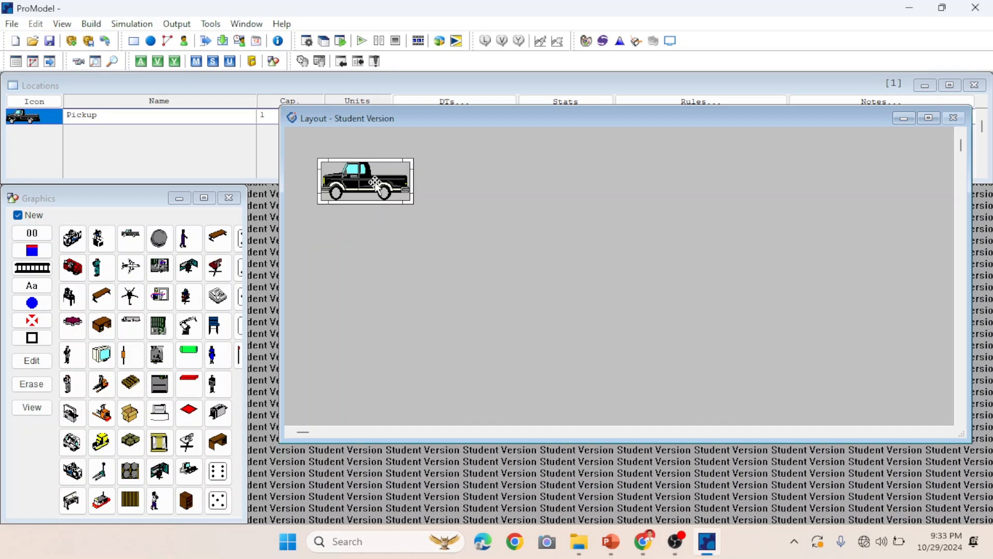
Draw a short horizontal conveyor location to the right of the pickup truck.
left_click(36, 268)
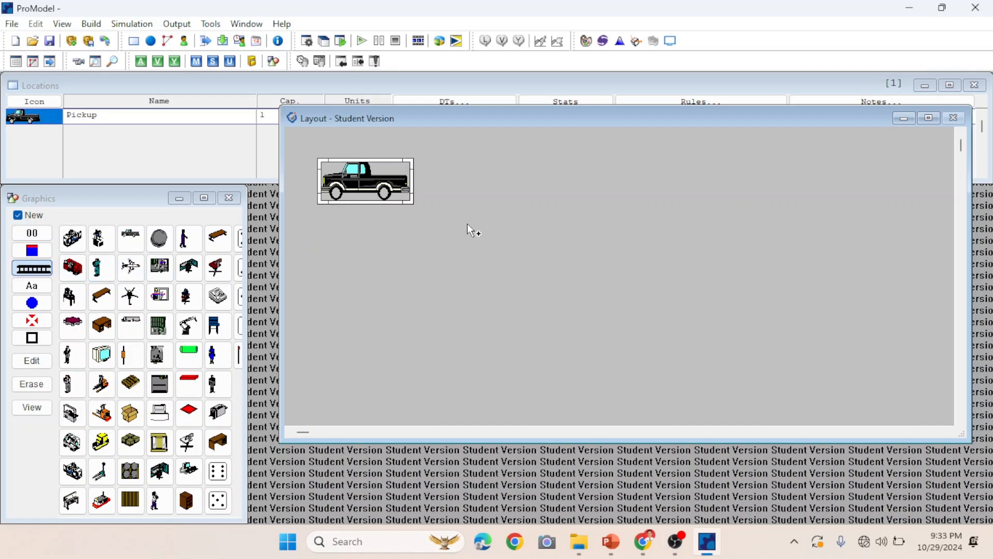
left_click(473, 185)
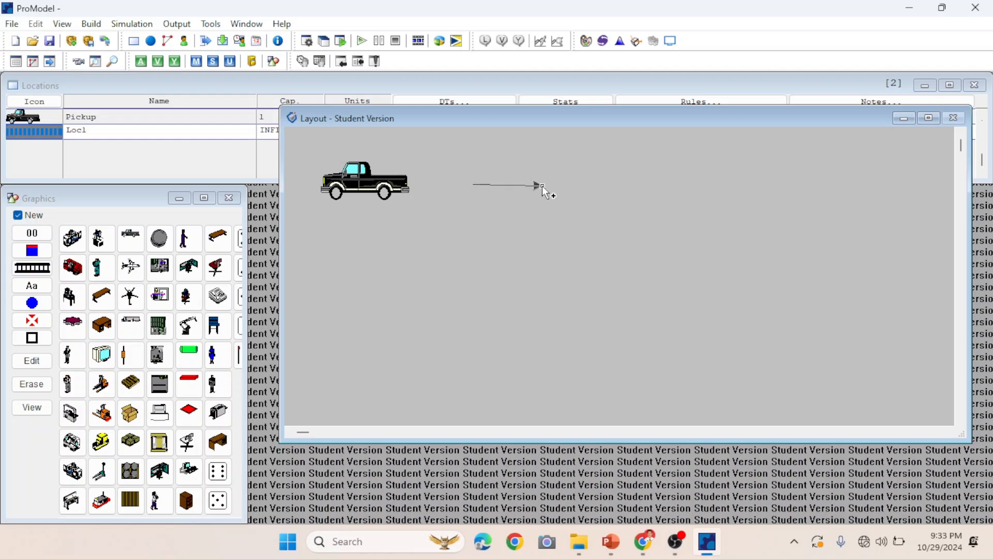
double_click(542, 186)
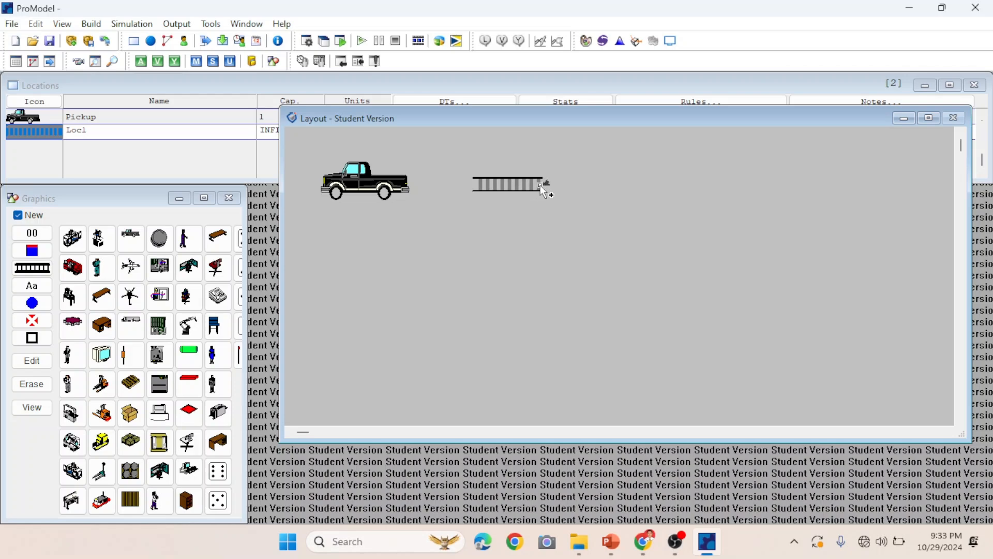
mouse_move(512, 191)
left_mouse_down()
mouse_move(494, 187)
mouse_move(513, 188)
left_mouse_up()
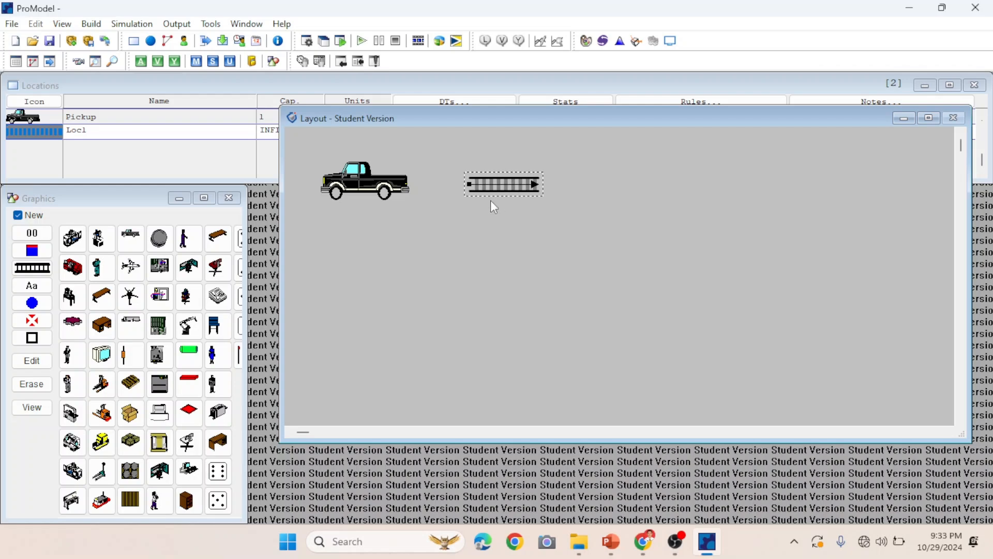
Shift the conveyor slightly further right, away from the truck.
left_click(371, 188)
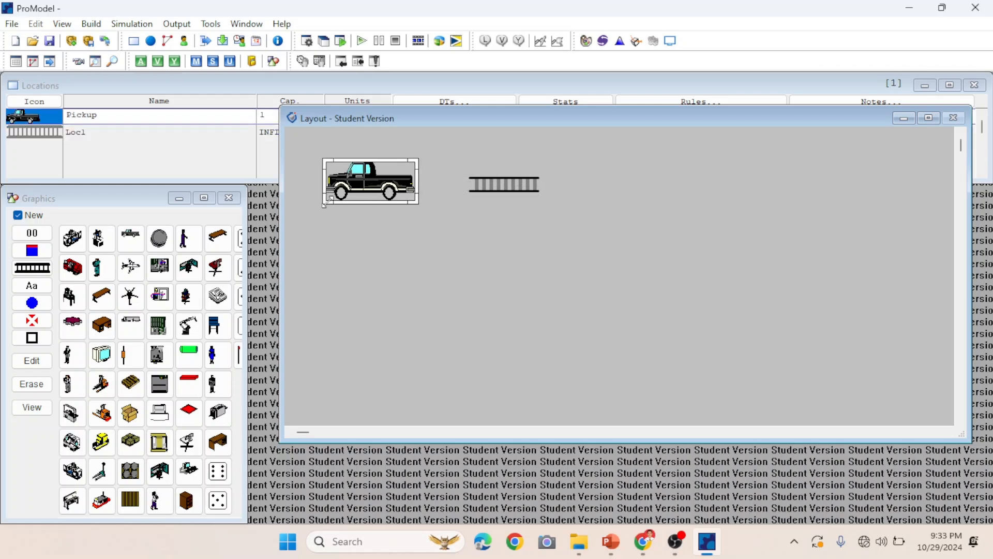
left_click(513, 187)
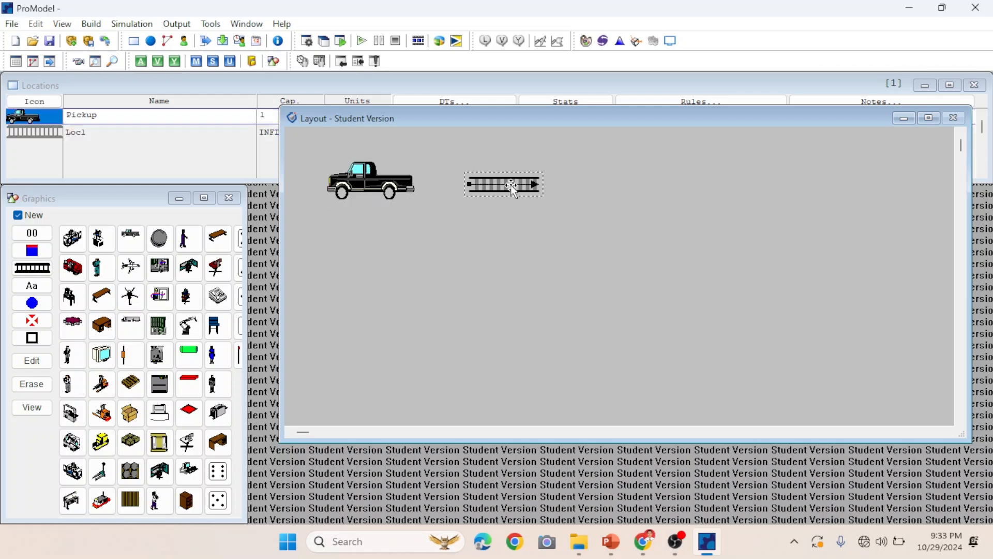
left_click_drag(494, 185, 512, 189)
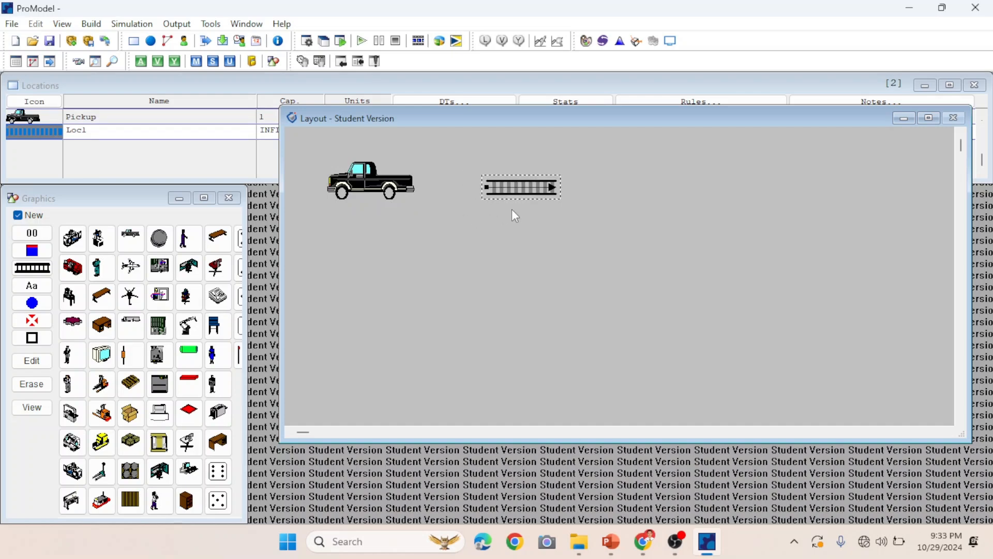
Place an old box pallet location just right of the conveyor and enlarge it.
left_click(138, 442)
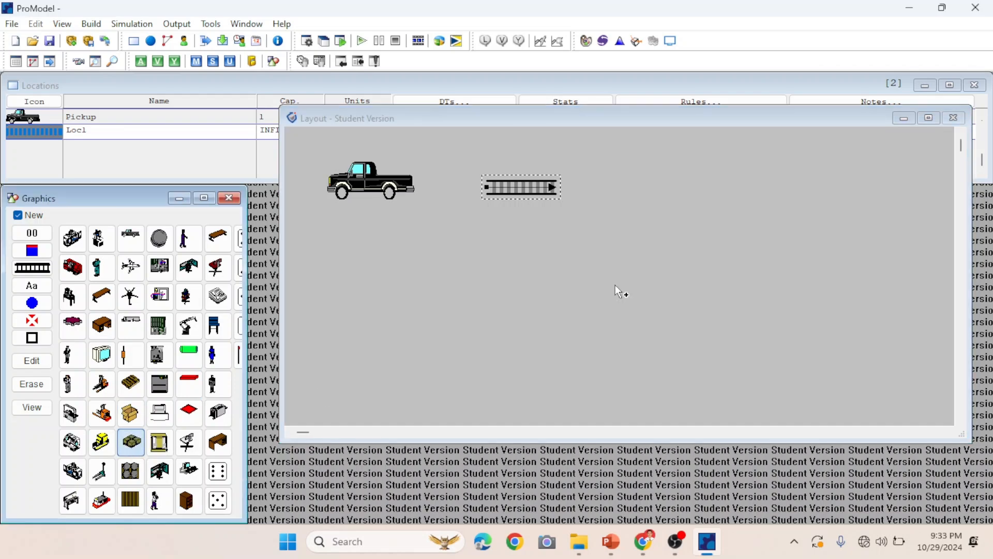
left_click(593, 186)
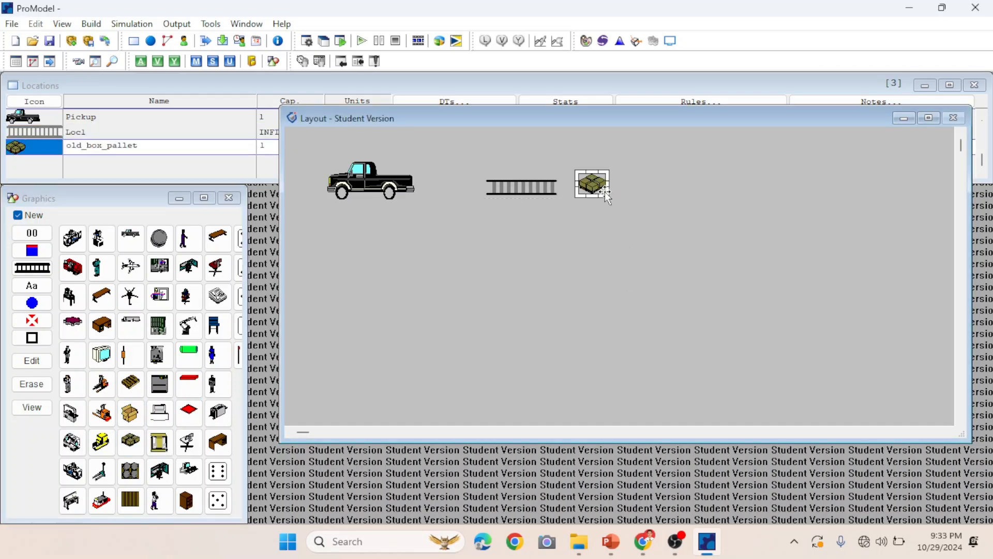
mouse_move(594, 186)
left_mouse_down()
mouse_move(609, 199)
mouse_move(564, 163)
mouse_move(604, 187)
left_mouse_up()
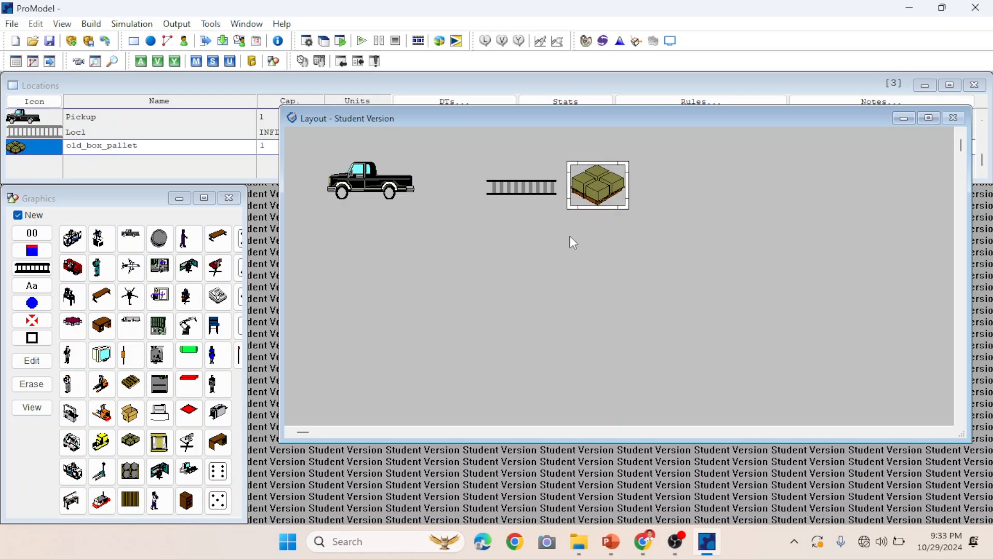
Draw a second short horizontal conveyor to the right of the pallet.
left_click(32, 268)
left_click(698, 188)
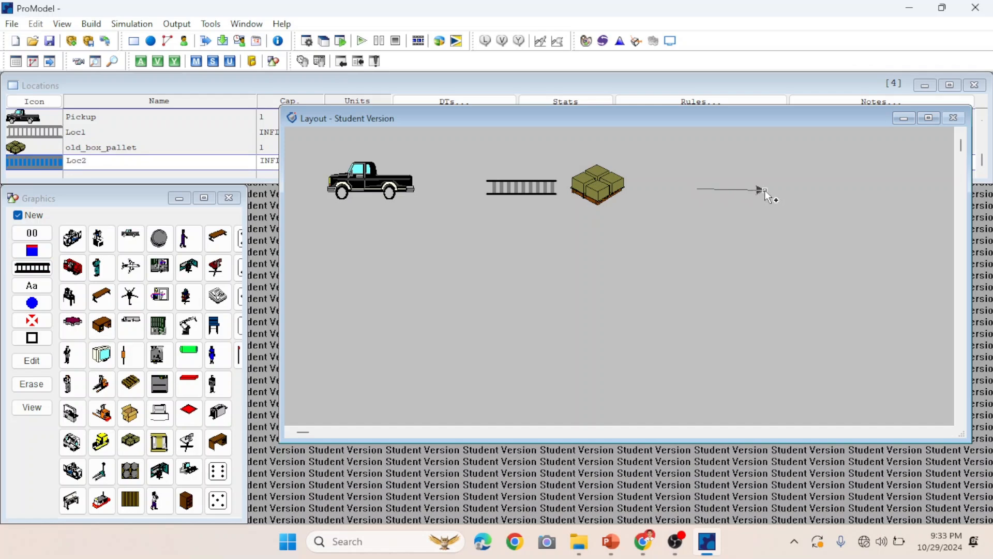
right_click(765, 190)
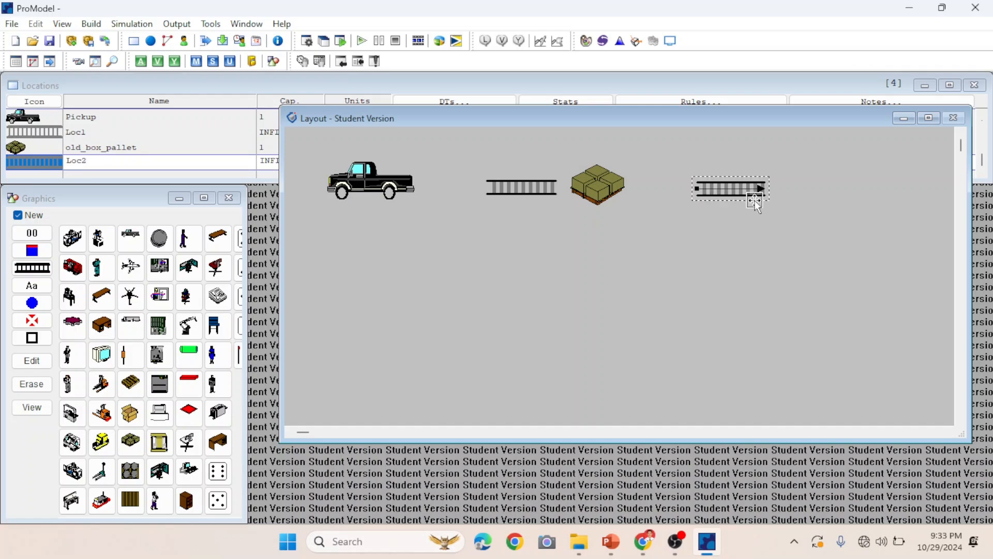
left_click_drag(744, 189, 743, 188)
left_click_drag(756, 188, 760, 190)
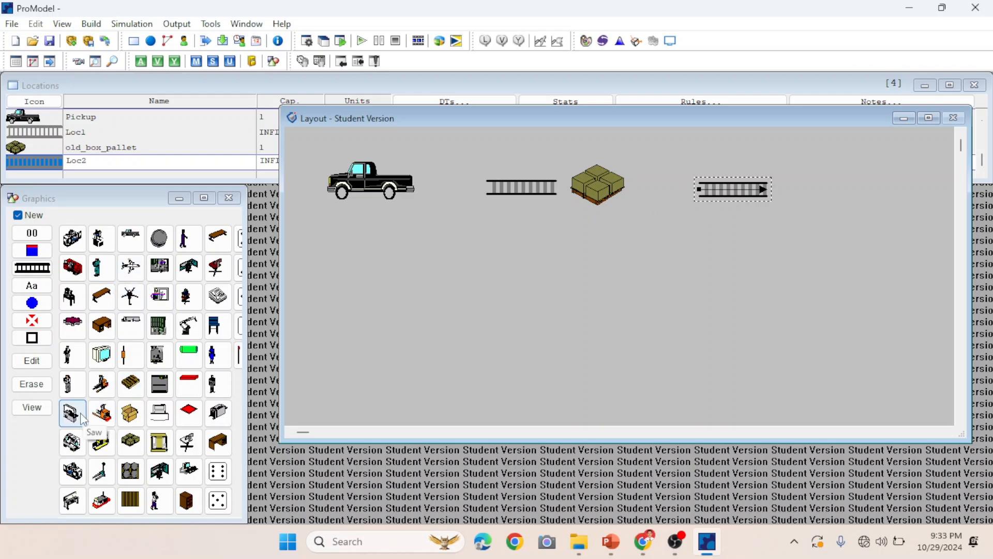
Place a Mill location to the right of the second conveyor and enlarge it.
left_click(78, 472)
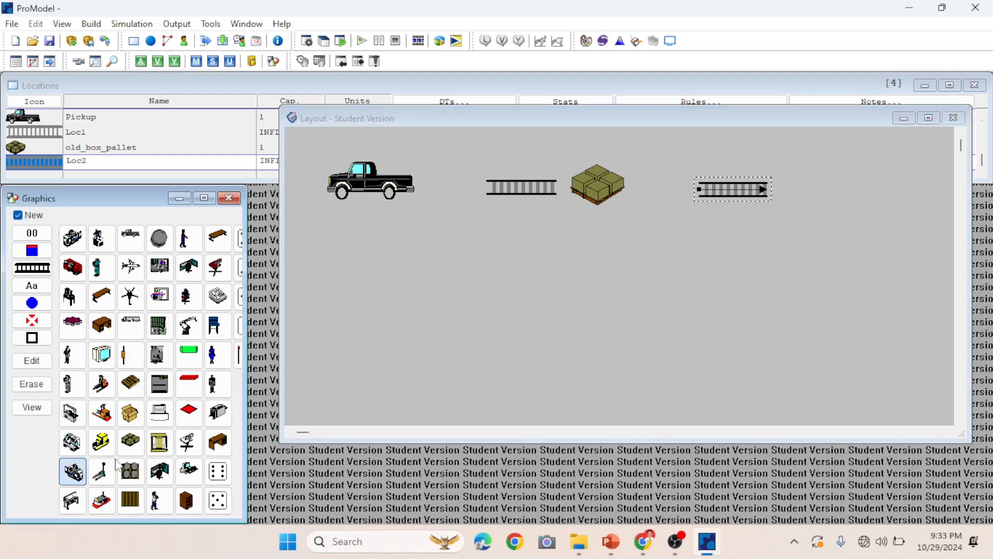
left_click(837, 192)
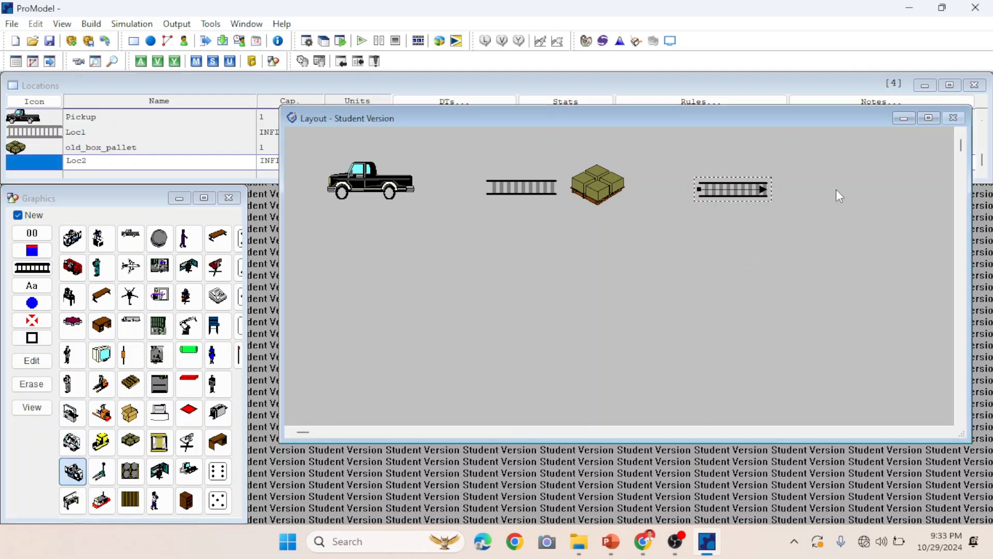
left_click_drag(831, 184, 823, 185)
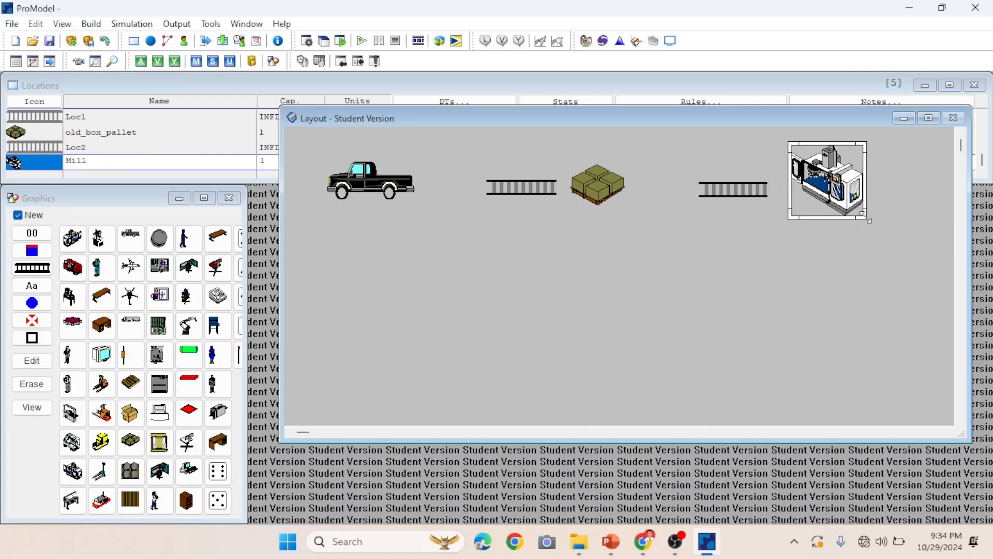
left_click_drag(869, 221, 873, 226)
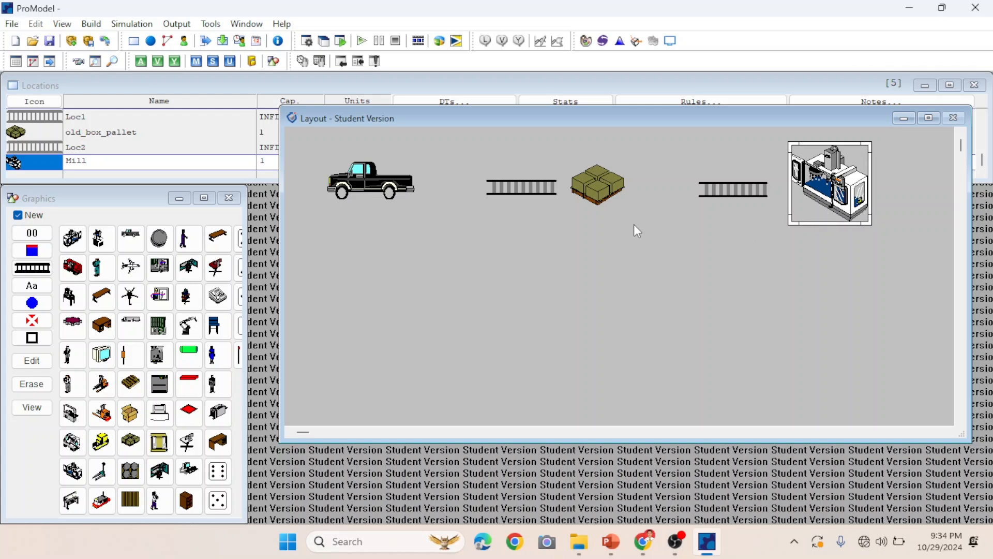
Draw a vertical conveyor running downward beneath the mill.
left_click(32, 268)
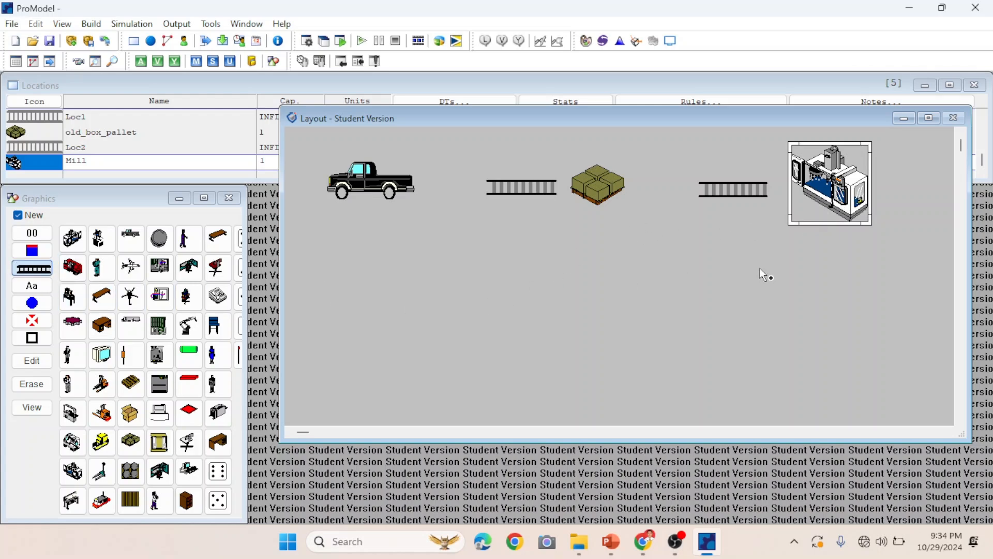
left_click(853, 235)
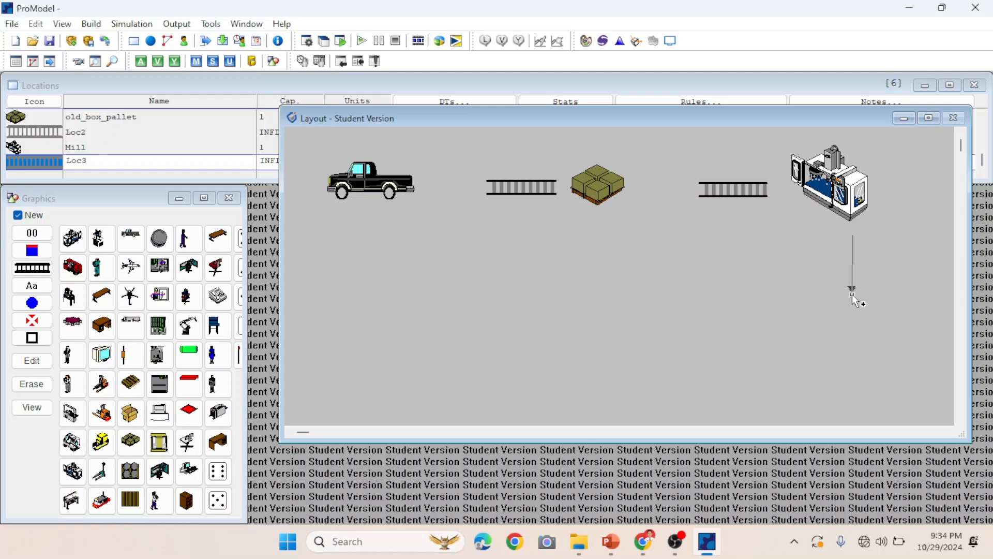
right_click(852, 295)
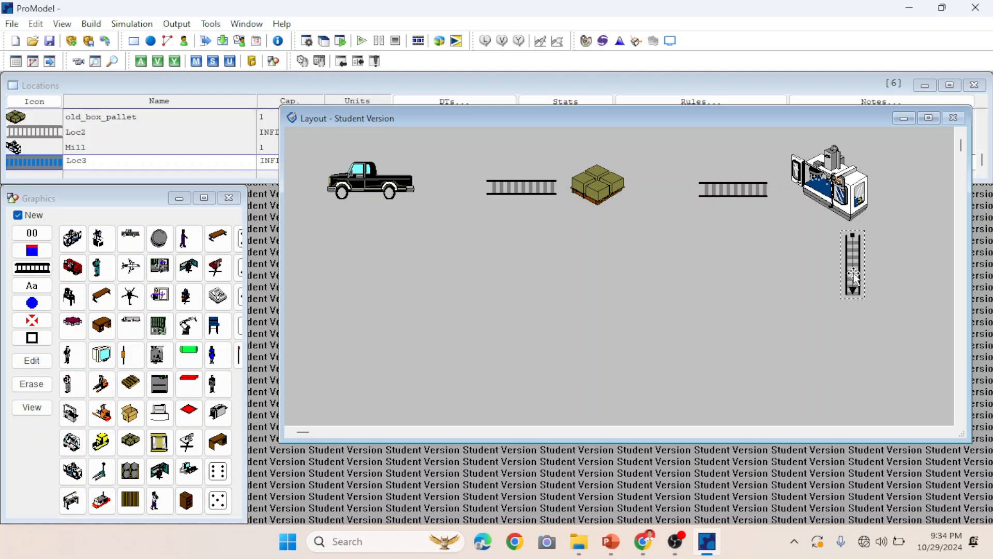
left_click_drag(855, 272, 847, 274)
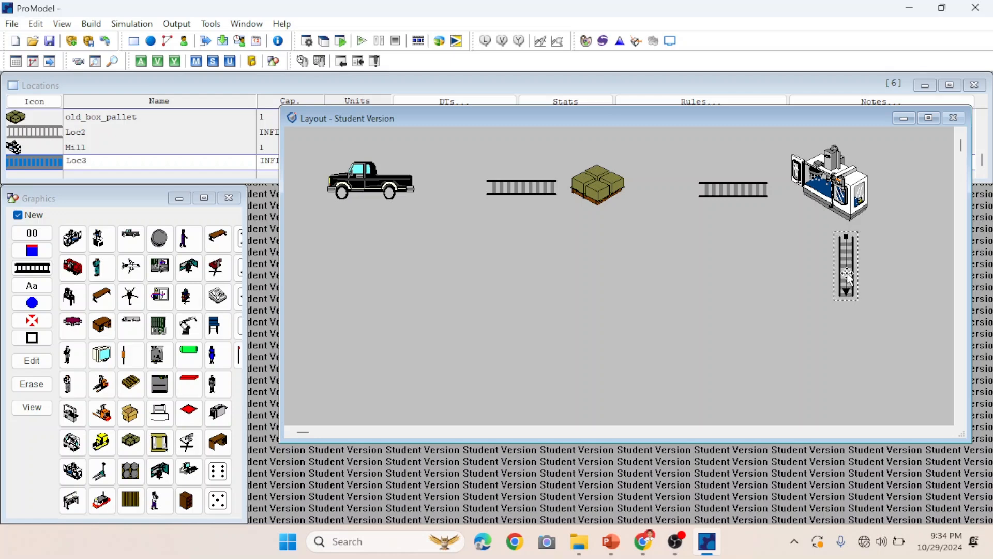
Place a Lathe location below the vertical conveyor under the mill.
left_click(962, 420)
left_click(962, 421)
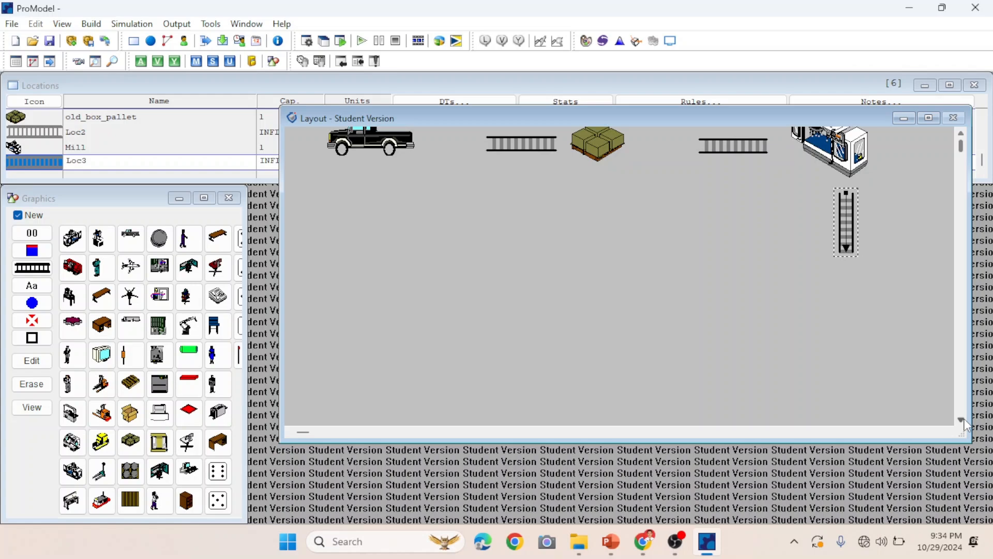
left_click(962, 421)
left_click(962, 421)
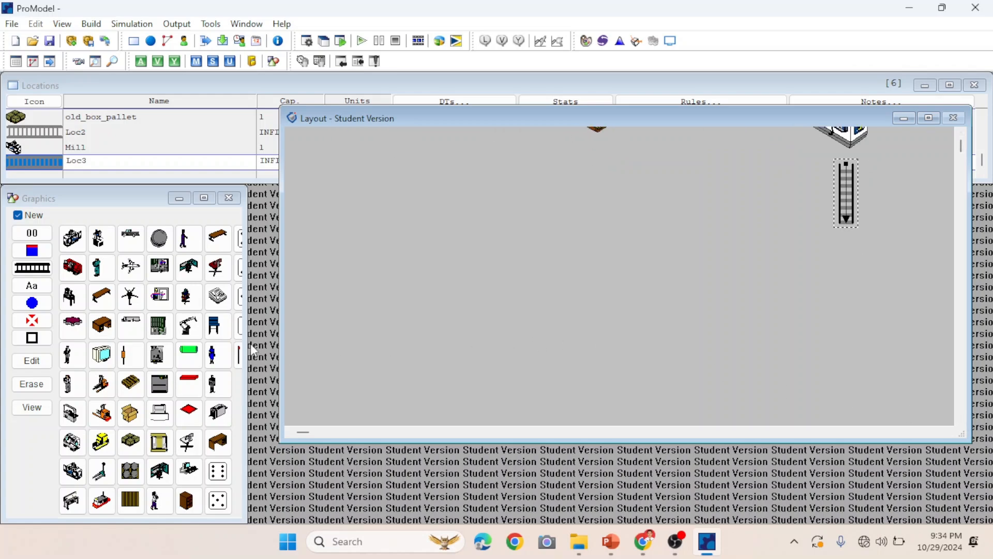
left_click(72, 442)
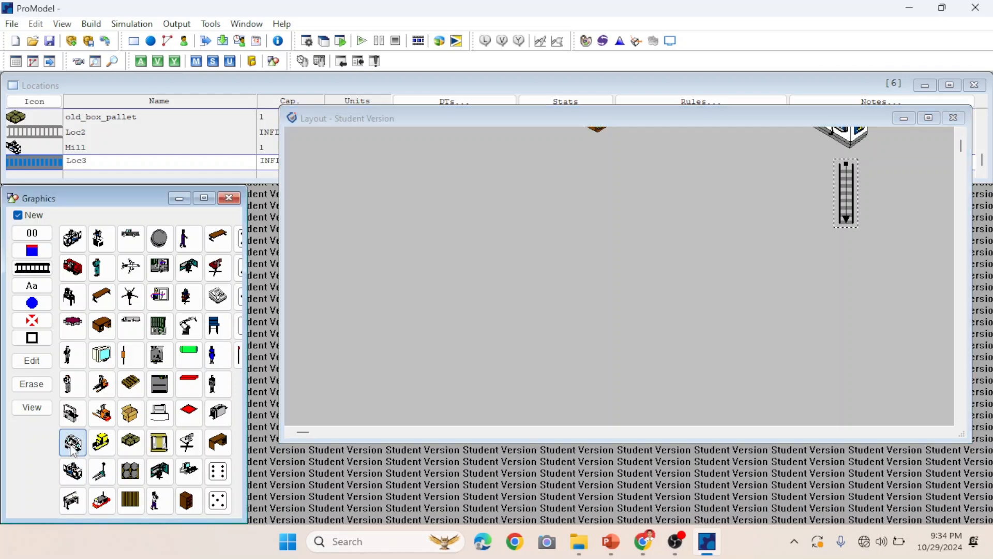
left_click(849, 263)
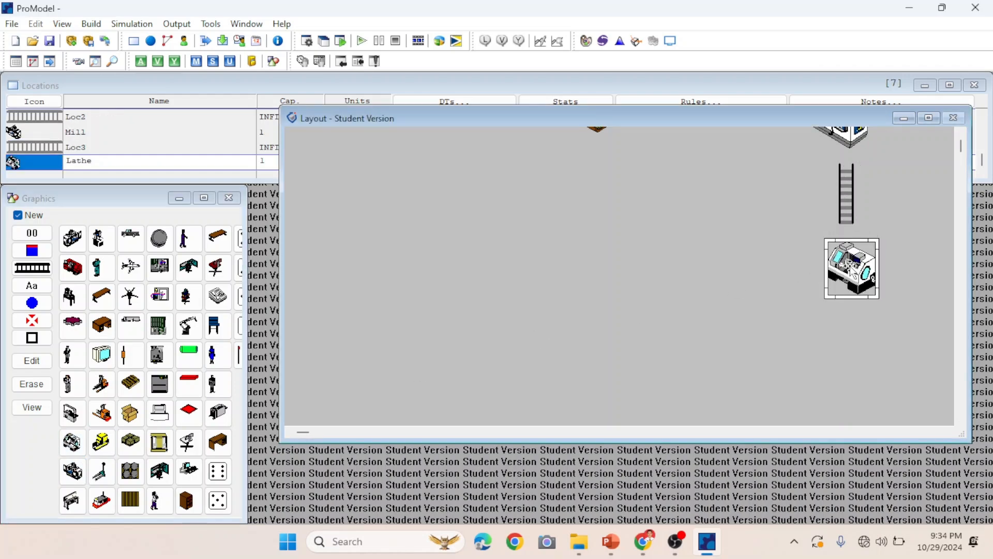
left_click_drag(850, 265, 848, 265)
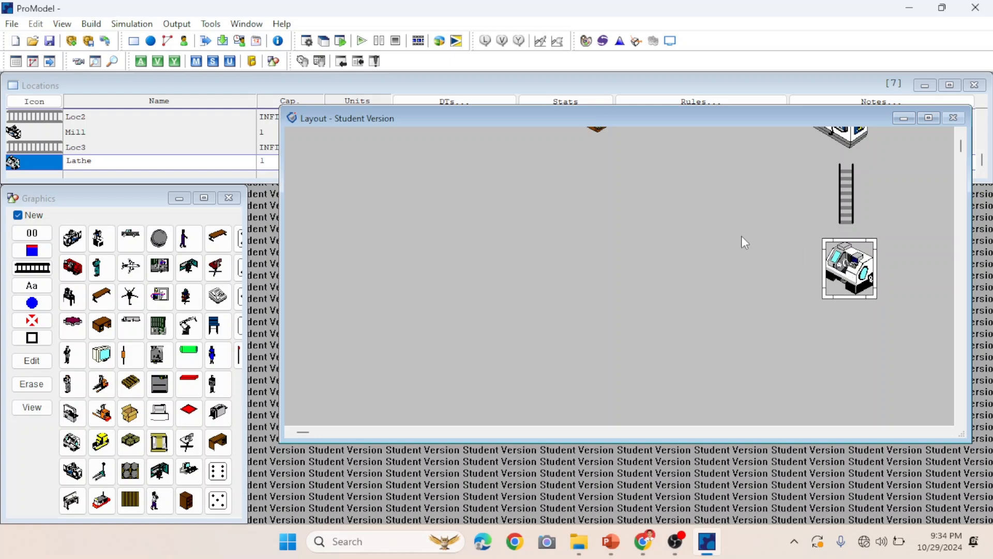
Draw a second vertical conveyor running downward beneath the lathe.
left_click(961, 419)
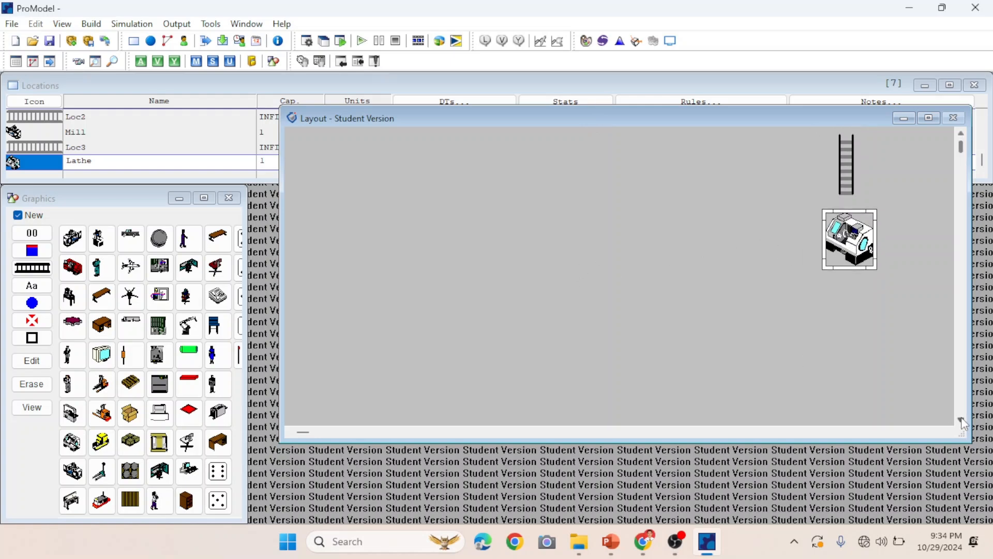
left_click(45, 273)
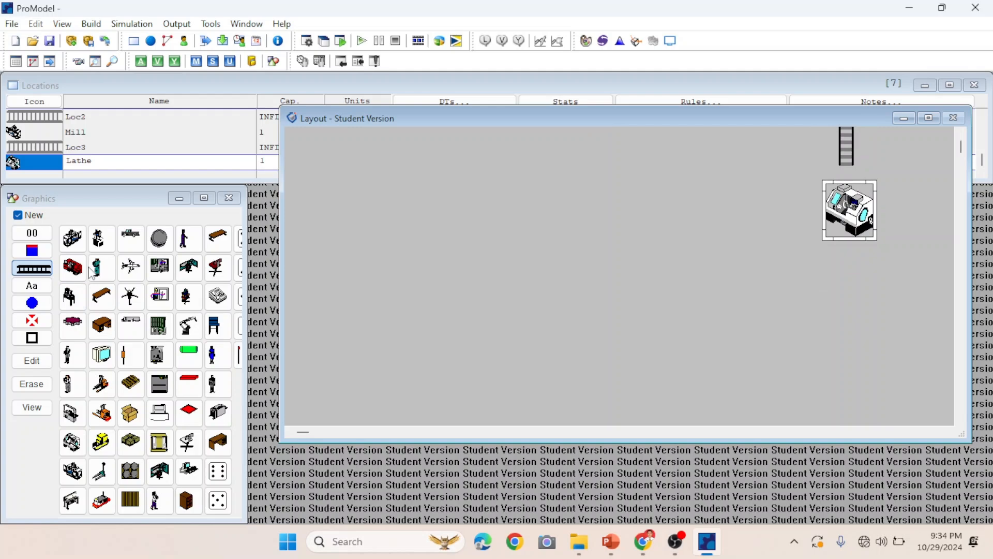
left_click(849, 250)
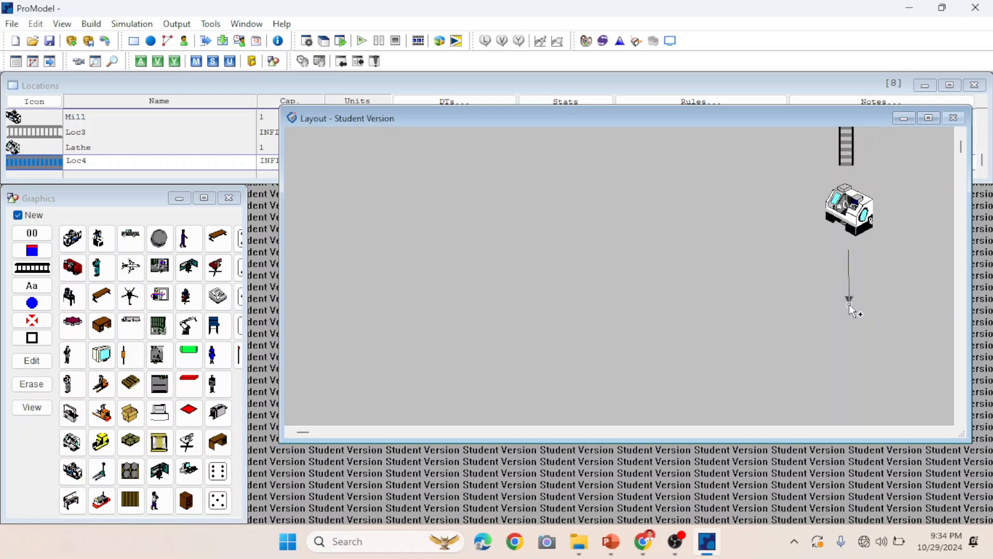
right_click(848, 306)
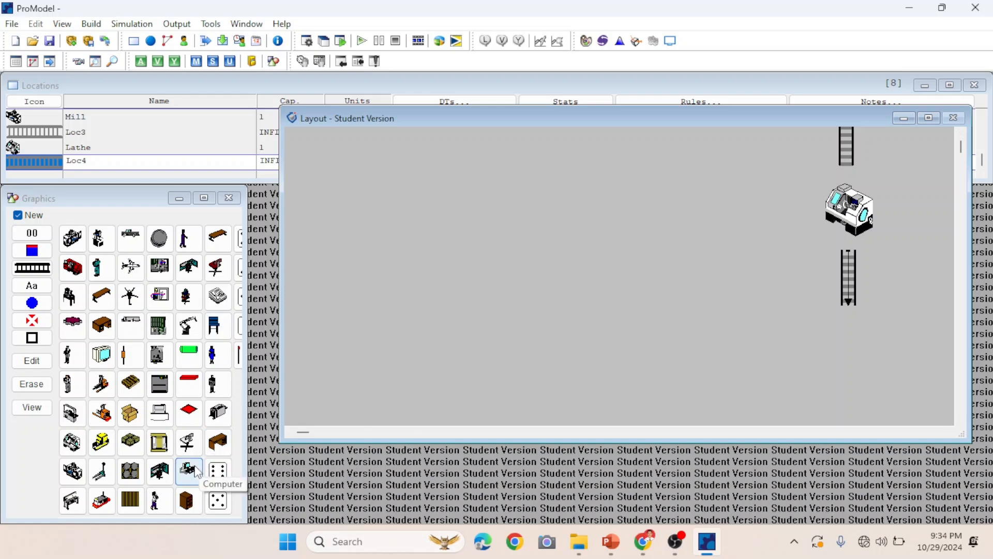
Place a woman workstation location below the second vertical conveyor and resize it.
left_click(160, 470)
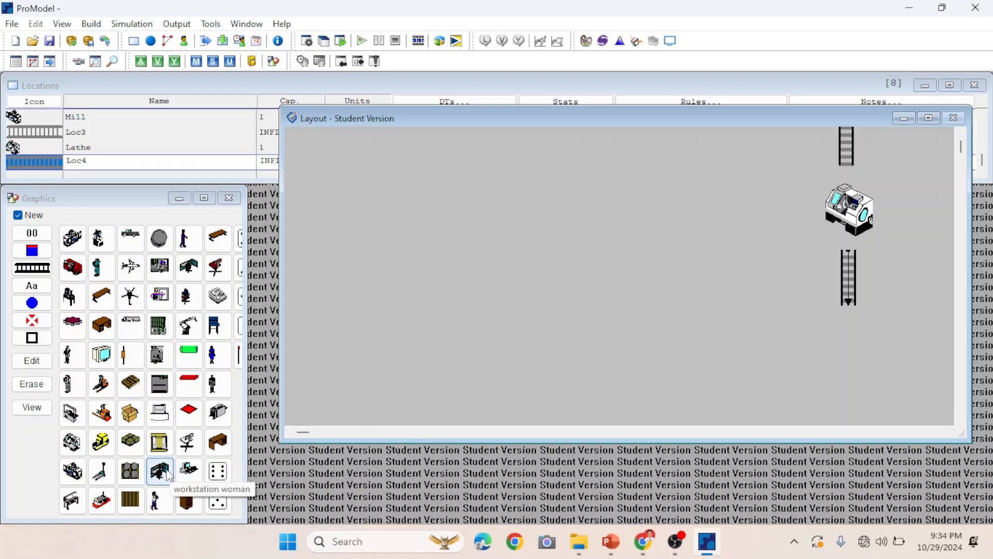
left_click(838, 344)
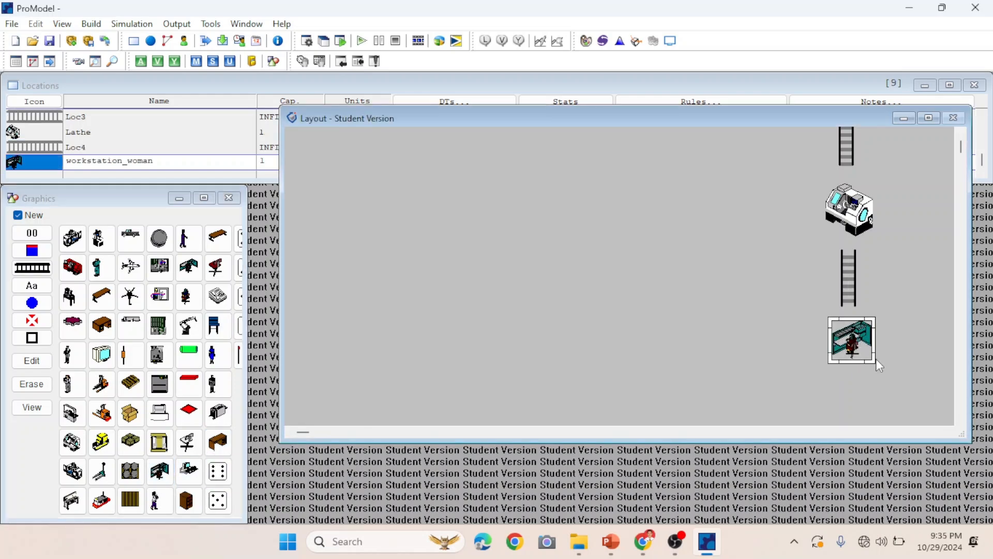
left_click_drag(874, 362, 847, 351)
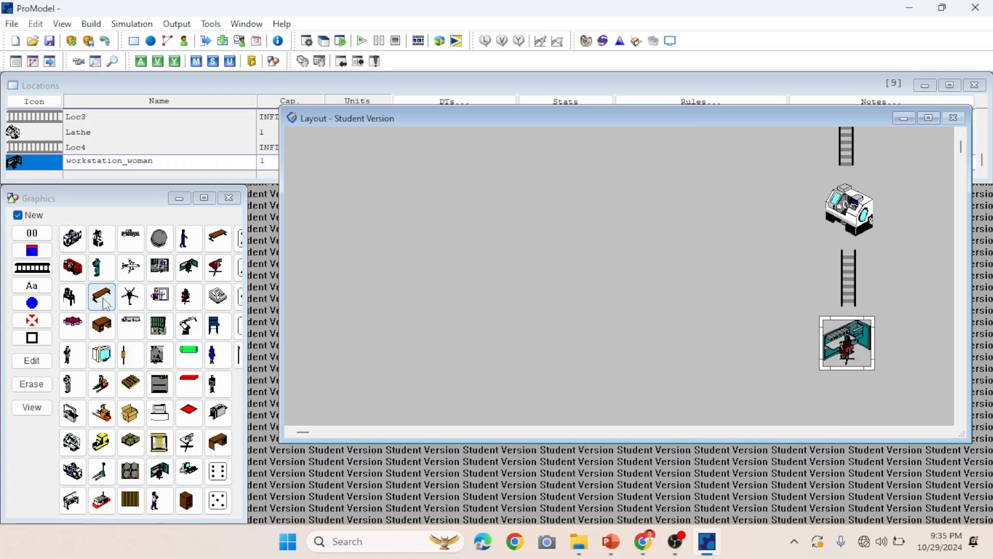
Draw a horizontal conveyor running leftward from the workstation.
left_click(32, 268)
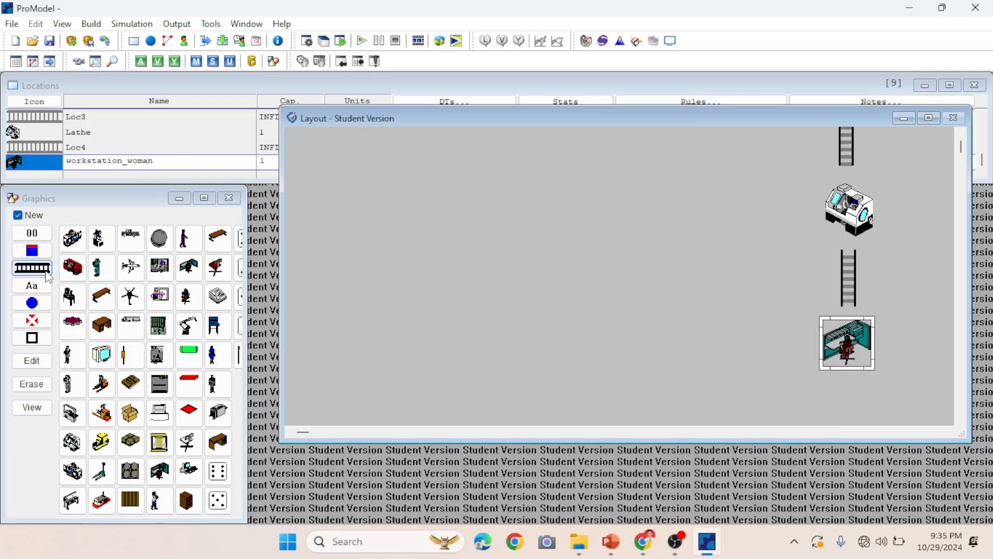
left_click(805, 347)
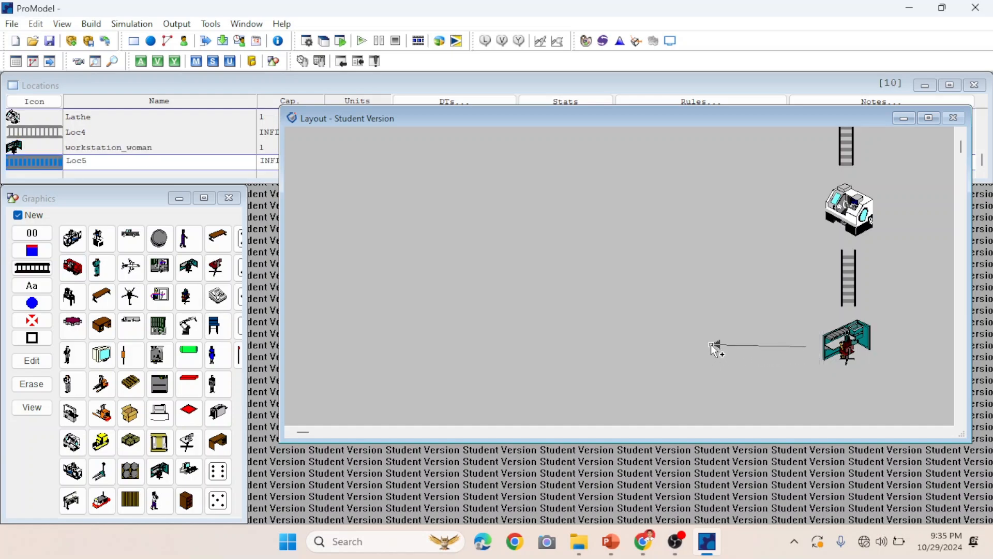
right_click(711, 346)
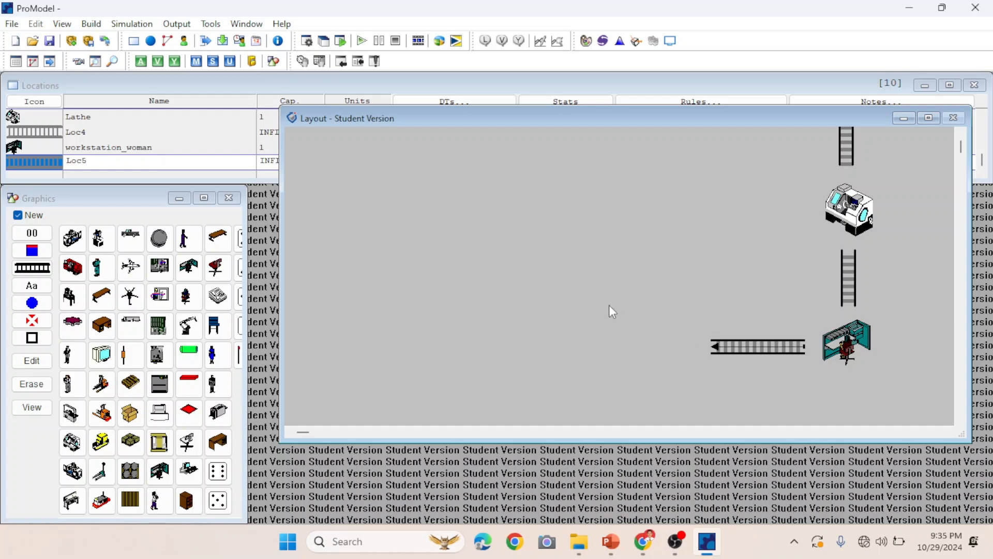
Place a Diesel truck location left of the new conveyor and reposition it slightly lower.
left_click(130, 325)
left_click(456, 326)
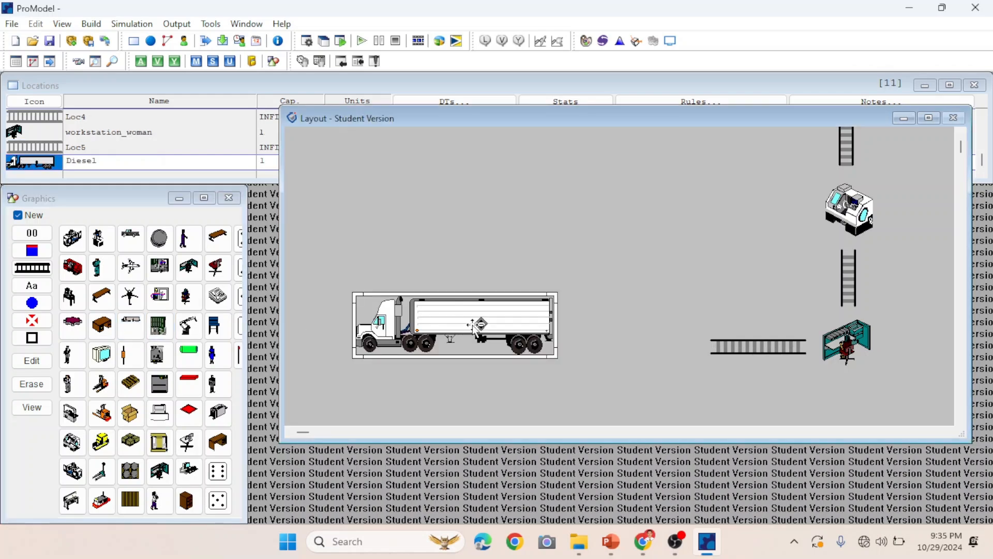
left_click_drag(474, 325, 480, 337)
mouse_move(483, 342)
left_mouse_down()
mouse_move(493, 339)
mouse_move(466, 341)
left_mouse_up()
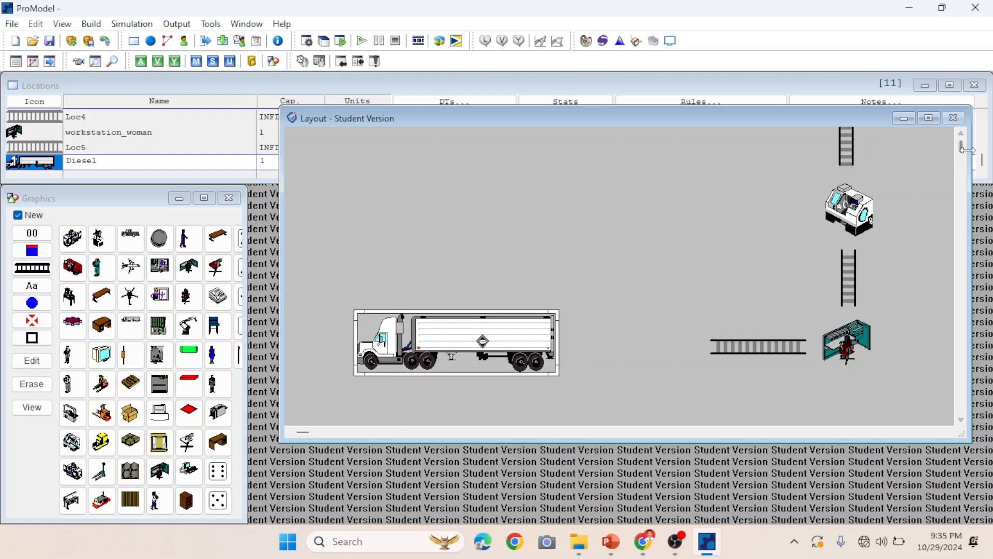
With new-record creation off, add a forklift graphic to the Pickup truck location, placed between the truck and first conveyor.
left_click_drag(961, 151, 961, 146)
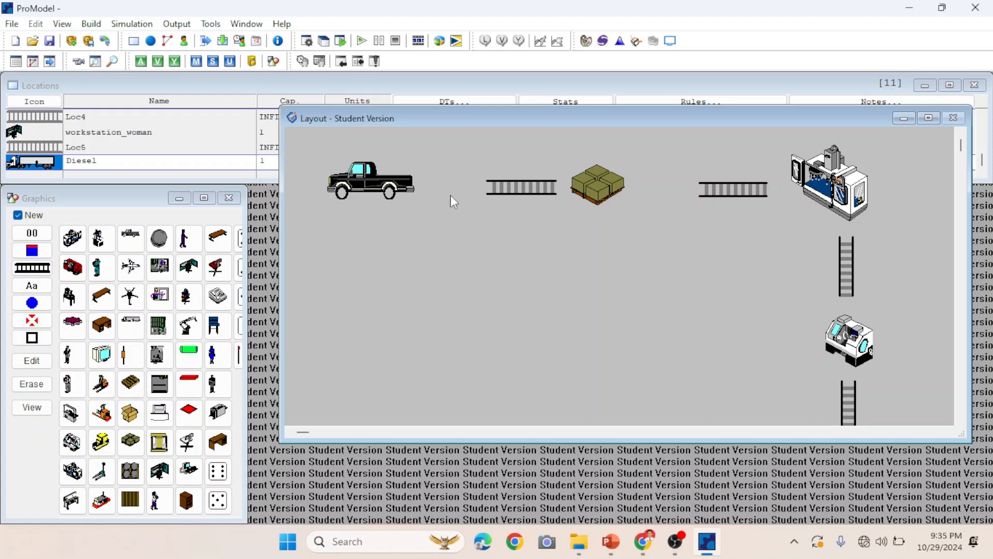
left_click(383, 182)
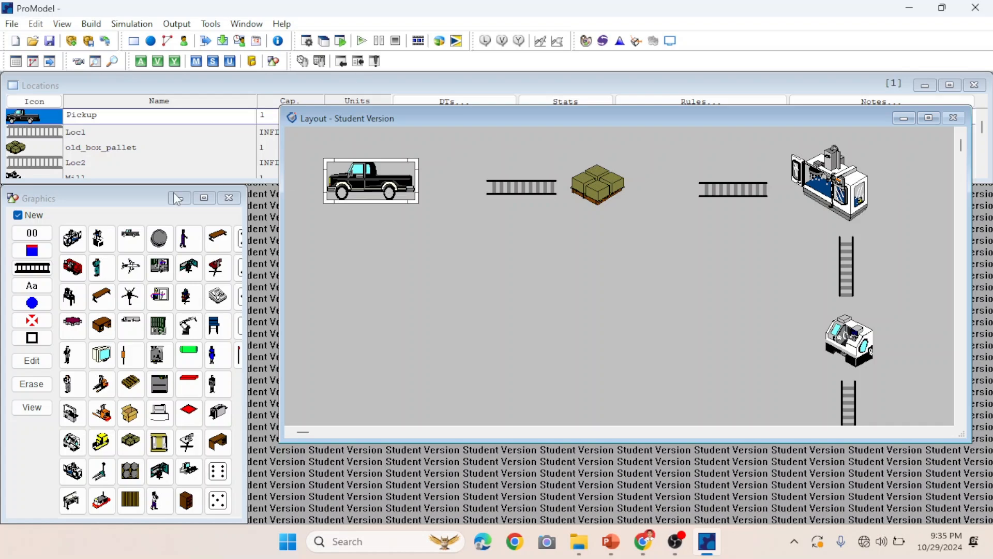
left_click(19, 215)
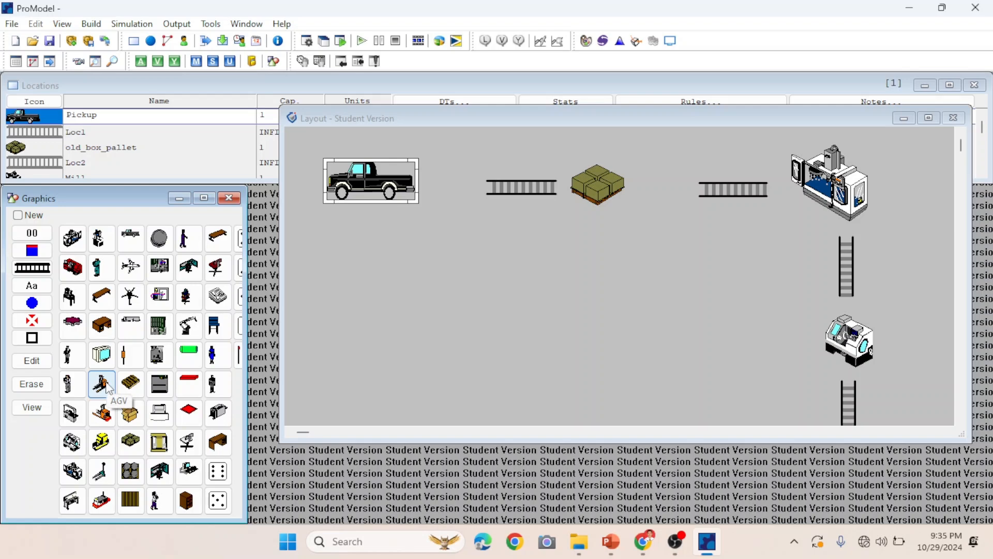
left_click(393, 173)
left_click_drag(393, 173, 448, 164)
left_click_drag(472, 197, 456, 175)
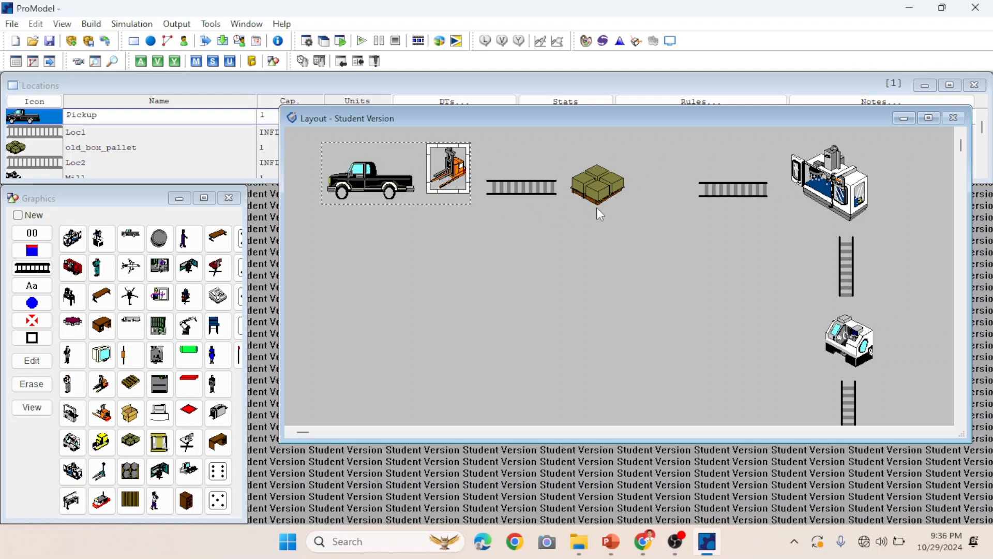
Add a forklift graphic to the pallet location, placing it between the pallet and the second conveyor.
left_click(593, 190)
left_click_drag(594, 190, 595, 189)
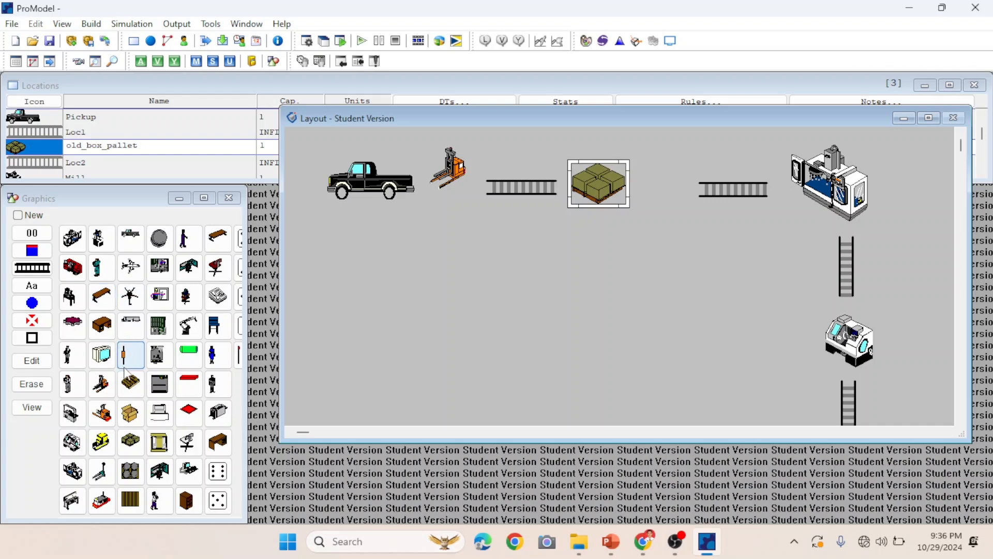
left_click(102, 387)
left_click(621, 170)
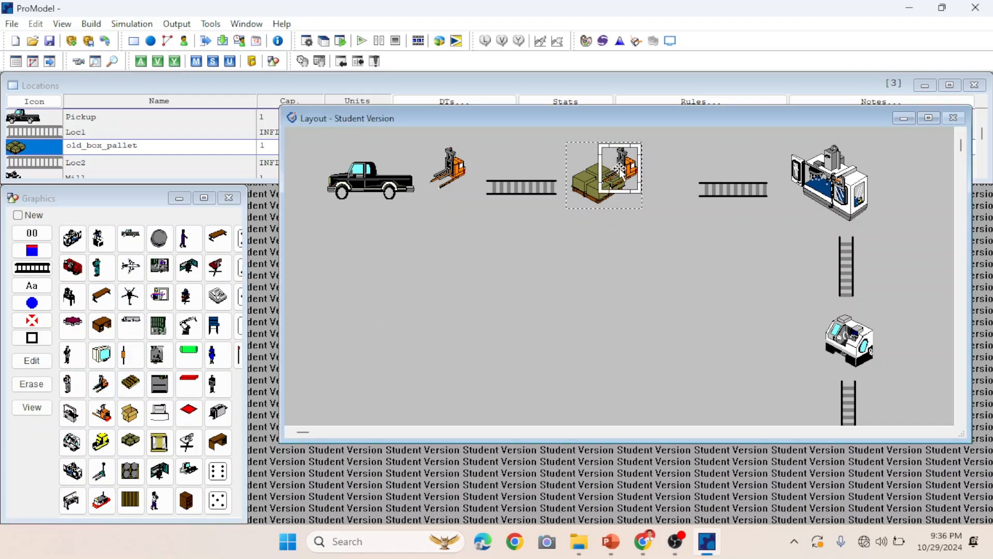
left_click_drag(621, 171, 671, 169)
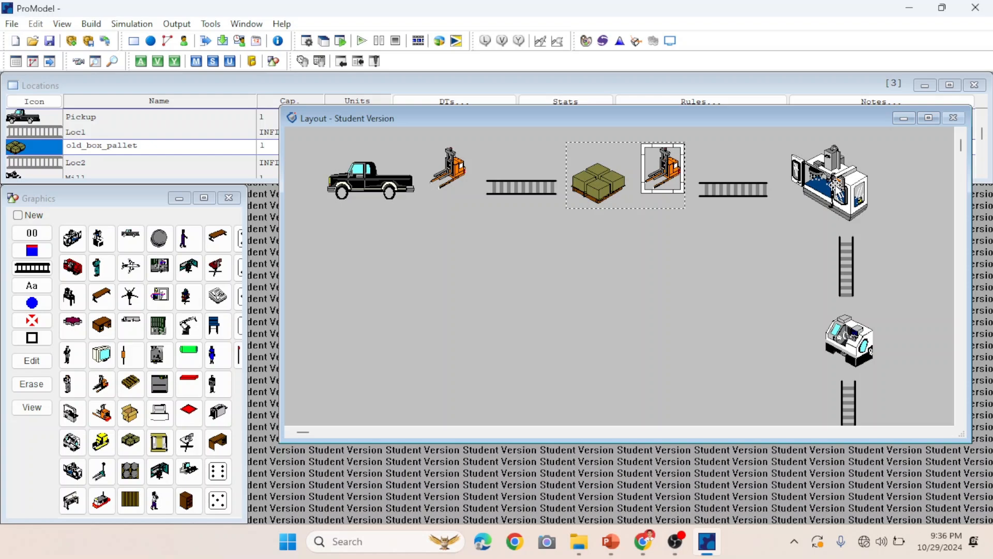
Add a standing operator graphic to the Mill location at the machine's lower left corner.
left_click(836, 188)
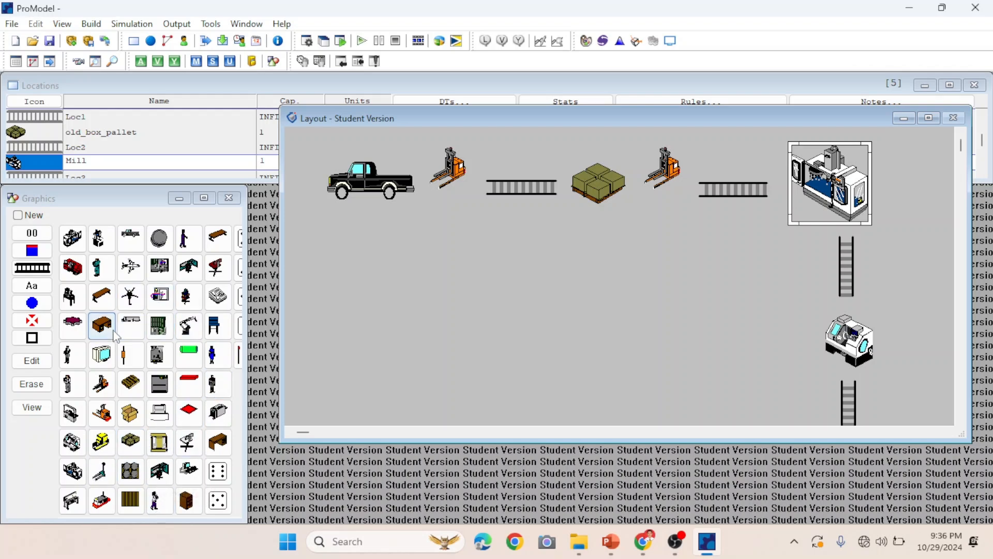
left_click(71, 355)
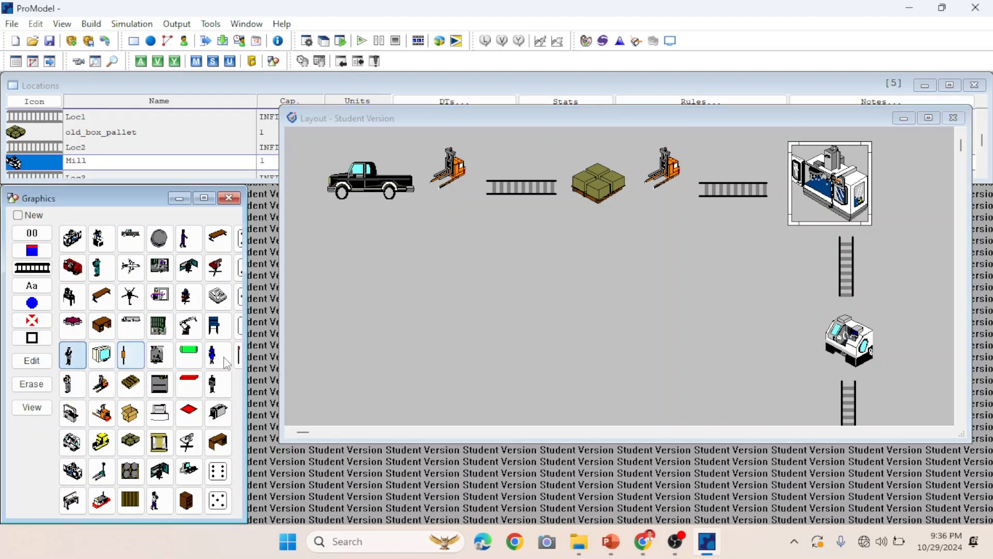
left_click(805, 208)
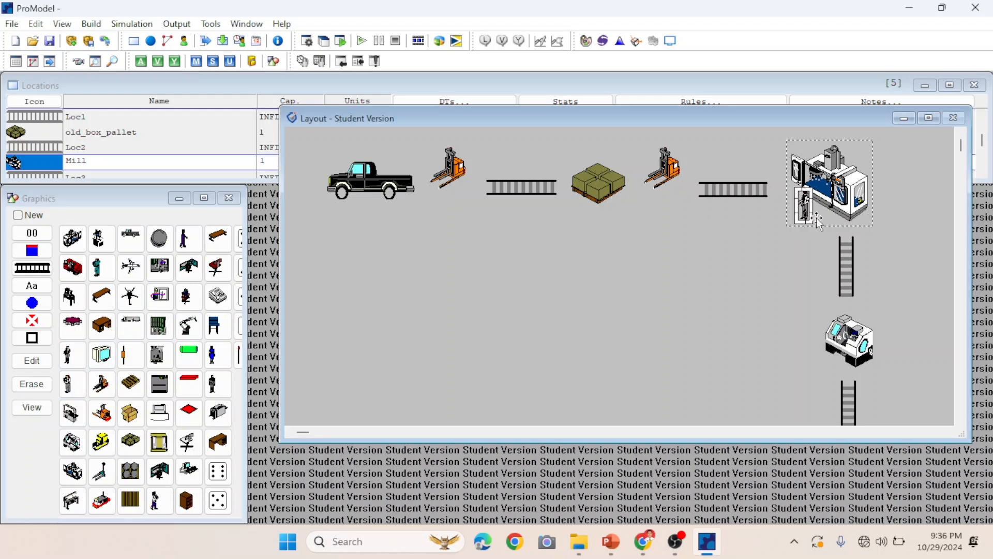
mouse_move(811, 223)
left_mouse_down()
mouse_move(817, 235)
mouse_move(805, 212)
left_mouse_up()
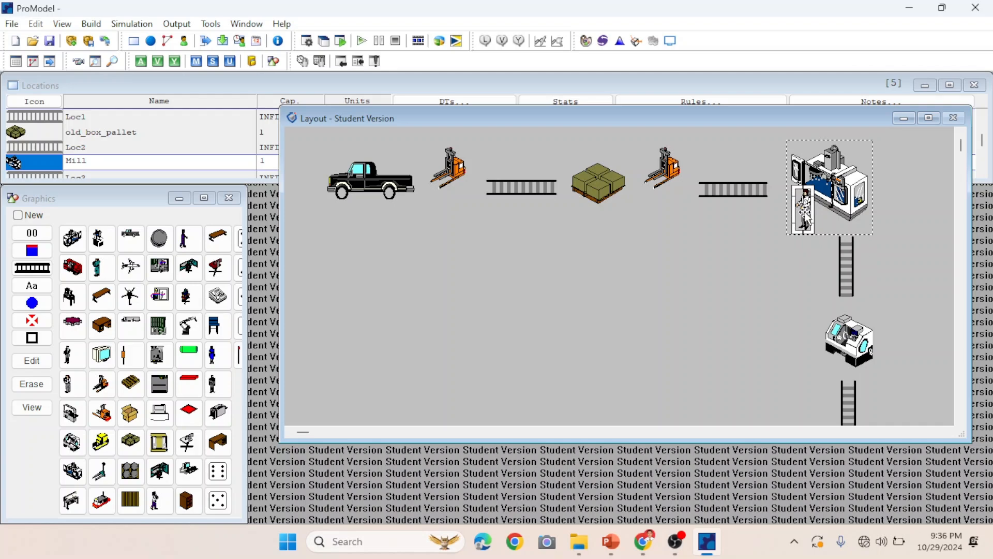
Mirror the operator graphic horizontally and nudge it into place beside the mill.
right_click(806, 216)
left_click(834, 222)
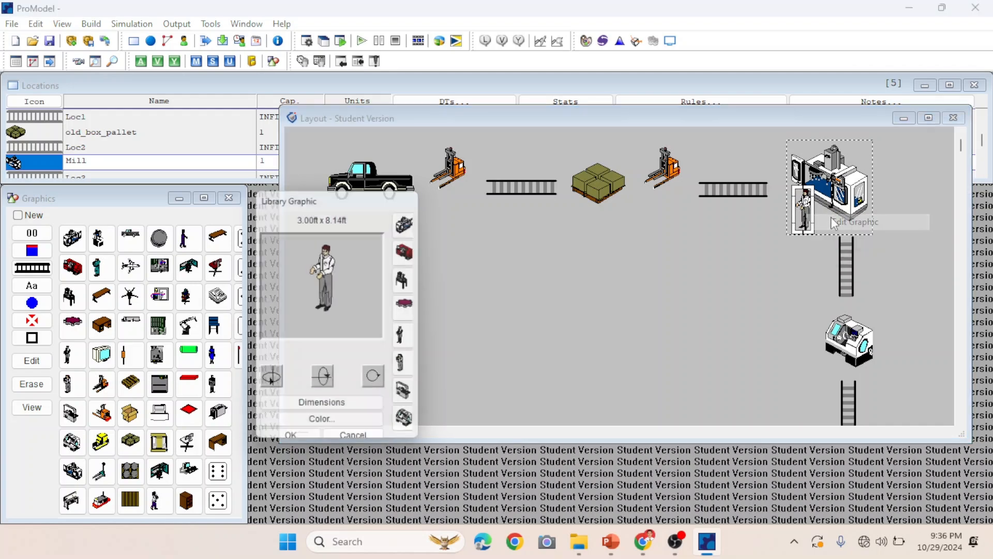
left_click(270, 383)
left_click(303, 439)
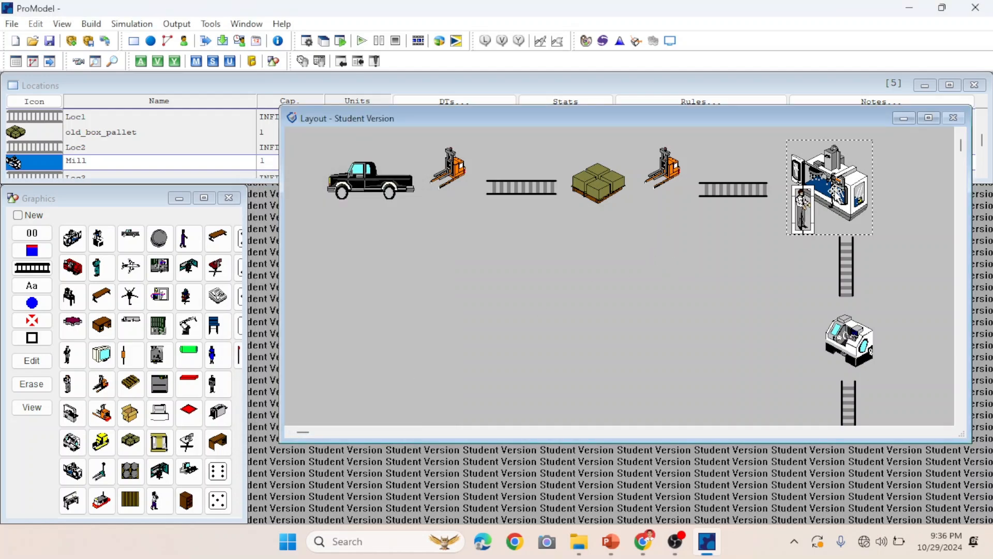
left_click(808, 217)
left_click(807, 217)
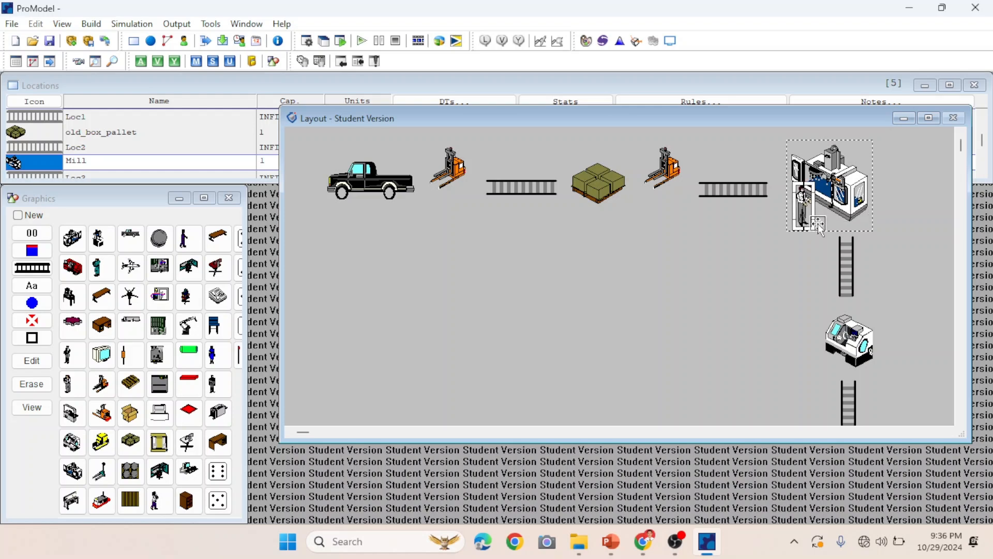
left_click_drag(812, 226, 813, 228)
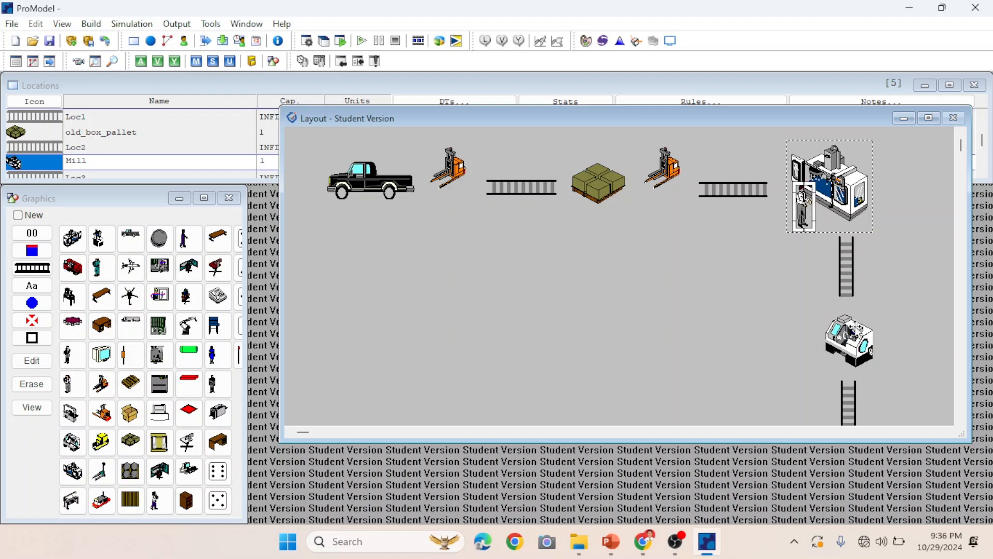
Resize the Lathe location's graphic.
left_click(854, 330)
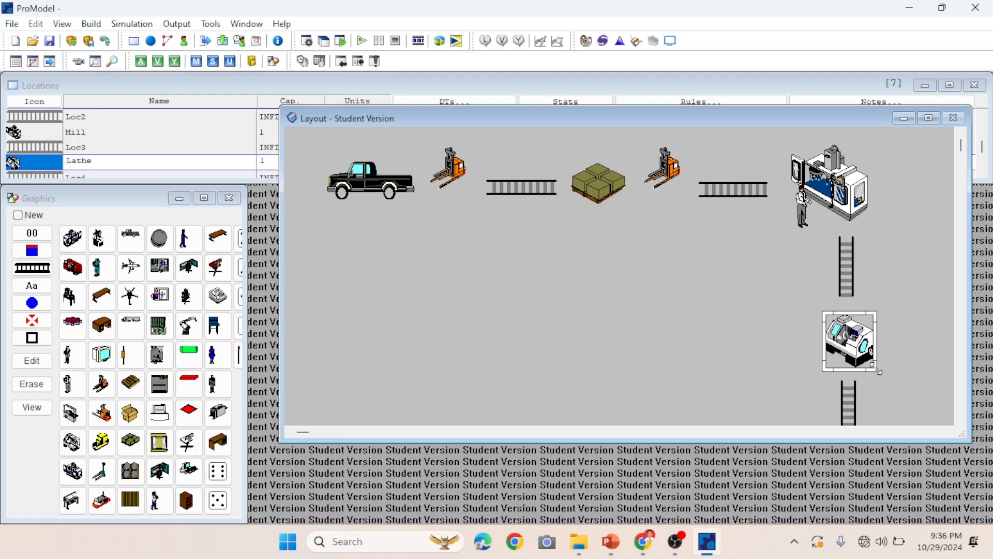
left_click_drag(874, 366, 849, 342)
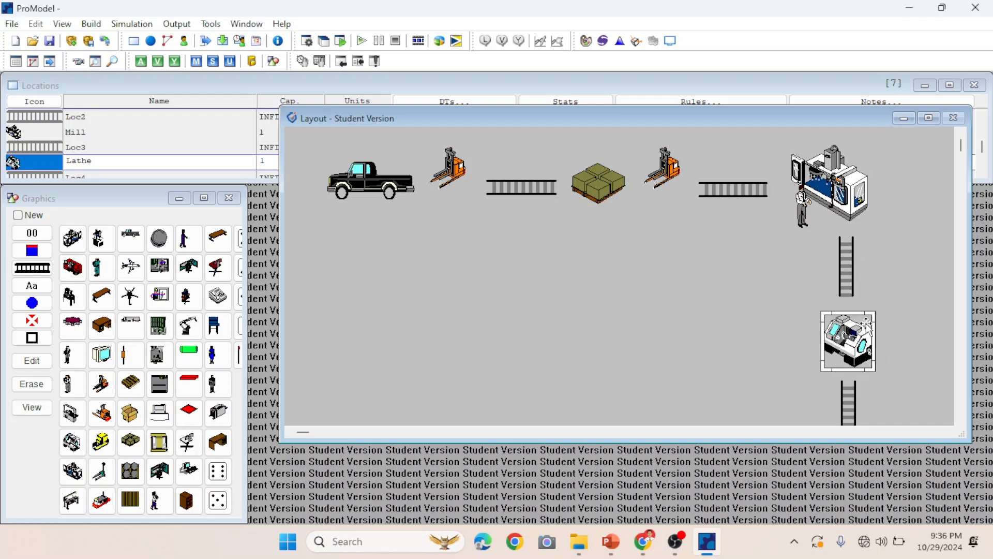
left_click_drag(875, 311, 880, 305)
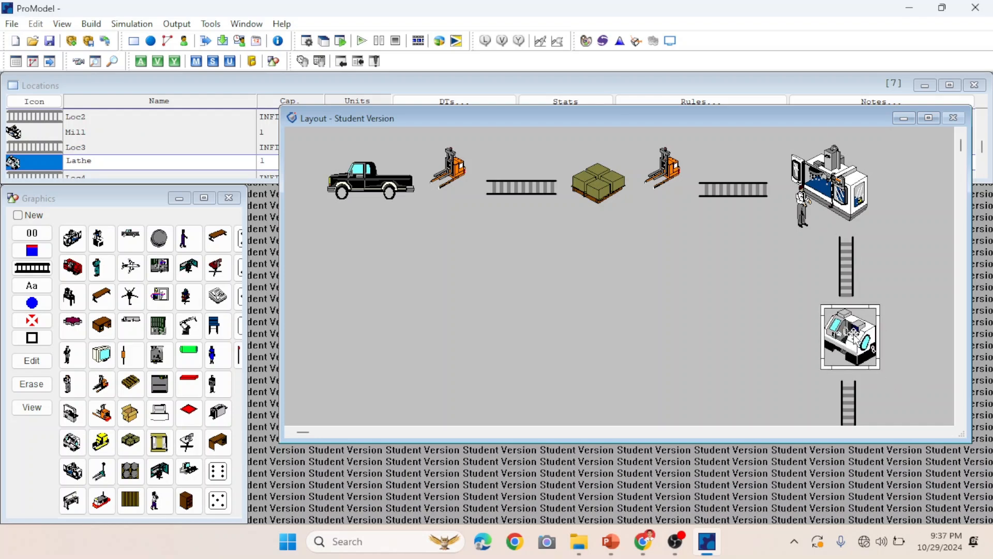
Add a standing operator graphic to the Lathe location and place it at the machine's lower left corner.
left_click(73, 384)
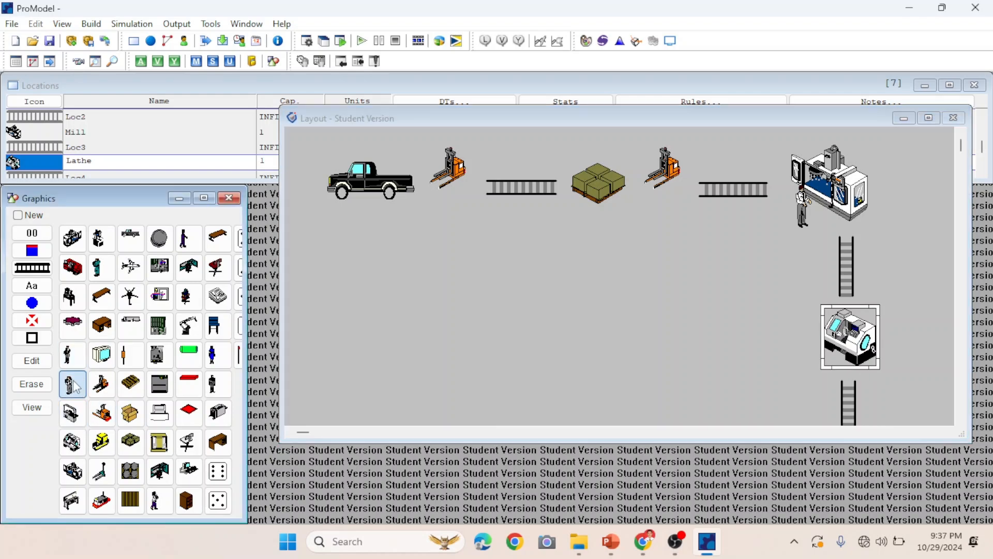
left_click(836, 347)
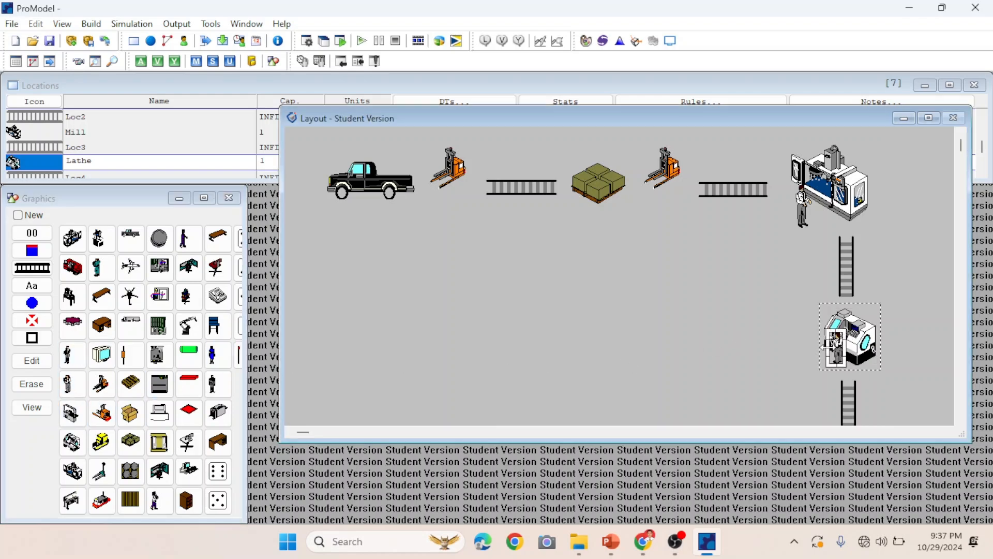
left_click_drag(826, 347, 828, 358)
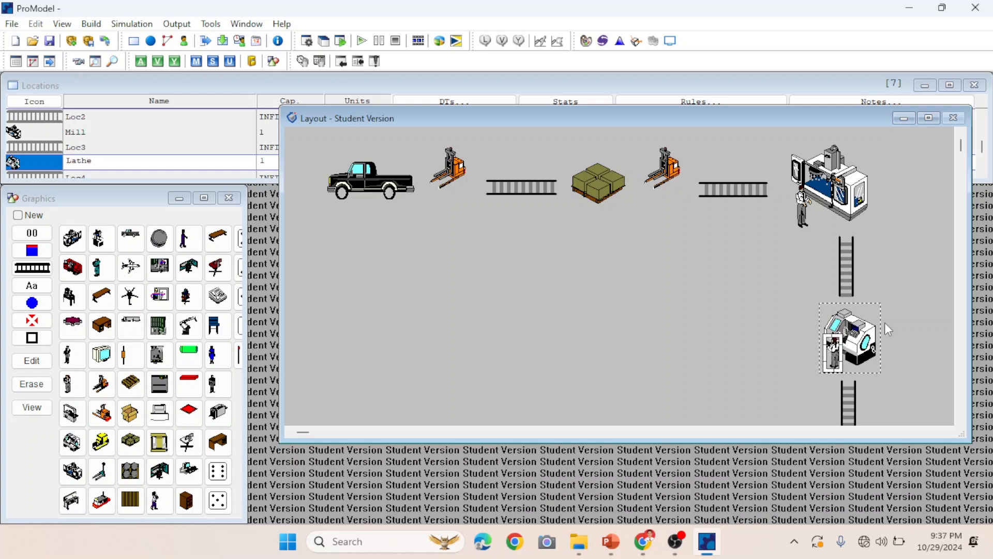
Add an old box pallet graphic to the Diesel truck location and move it to the right of the truck.
left_click(849, 252)
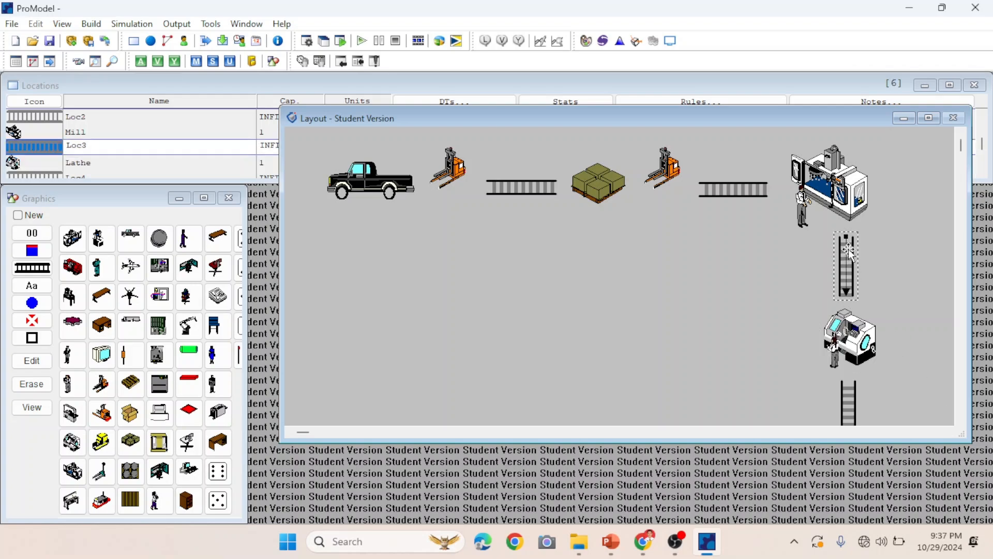
left_click(961, 423)
left_click(961, 422)
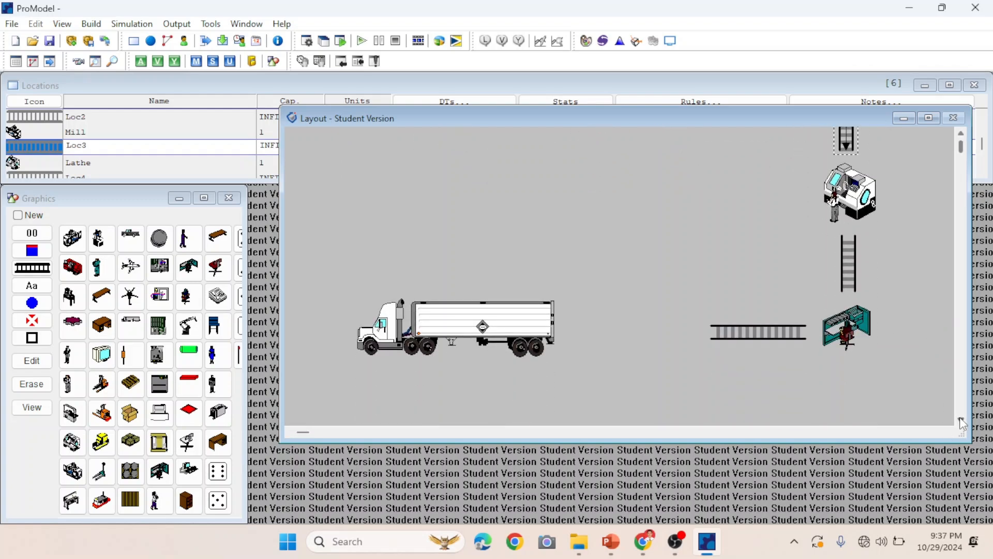
left_click(962, 421)
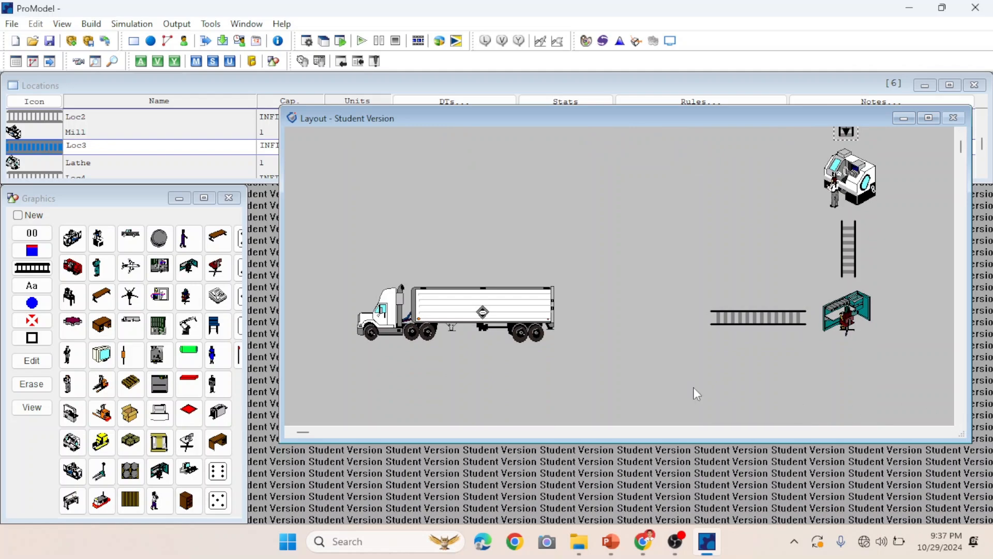
left_click(539, 314)
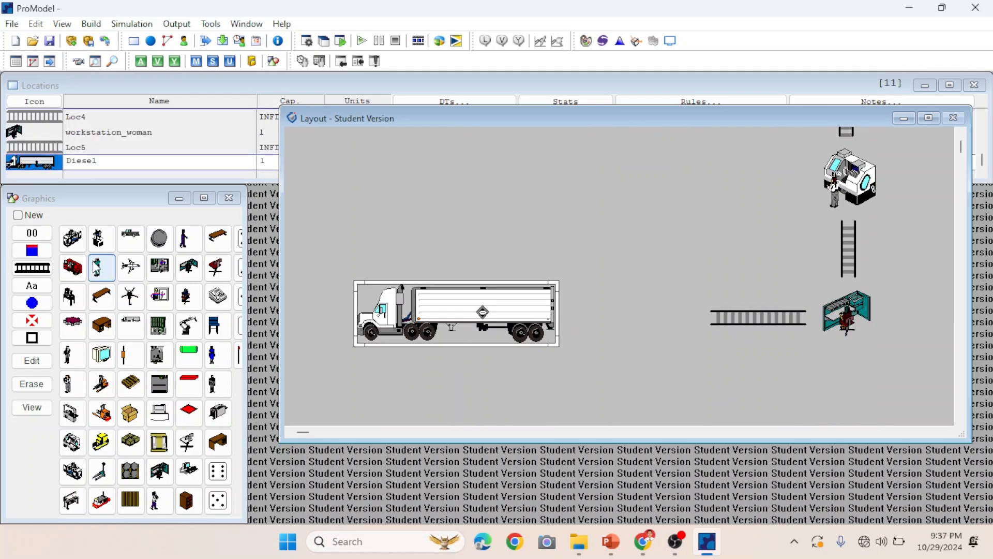
left_click(125, 438)
left_click(512, 319)
left_click_drag(513, 321, 638, 326)
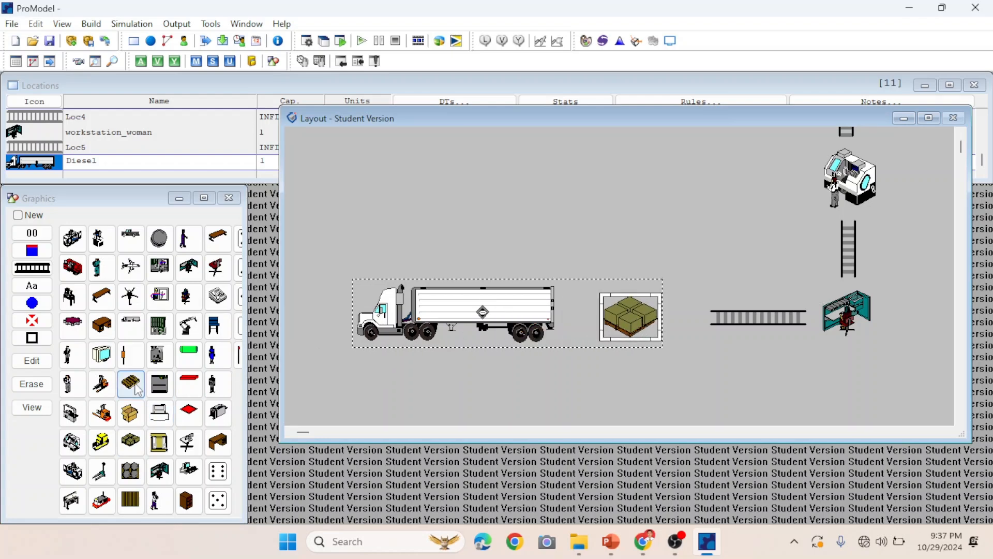
Add a forklift graphic to the Diesel location between the truck and the pallet.
left_click(101, 384)
left_click(576, 294)
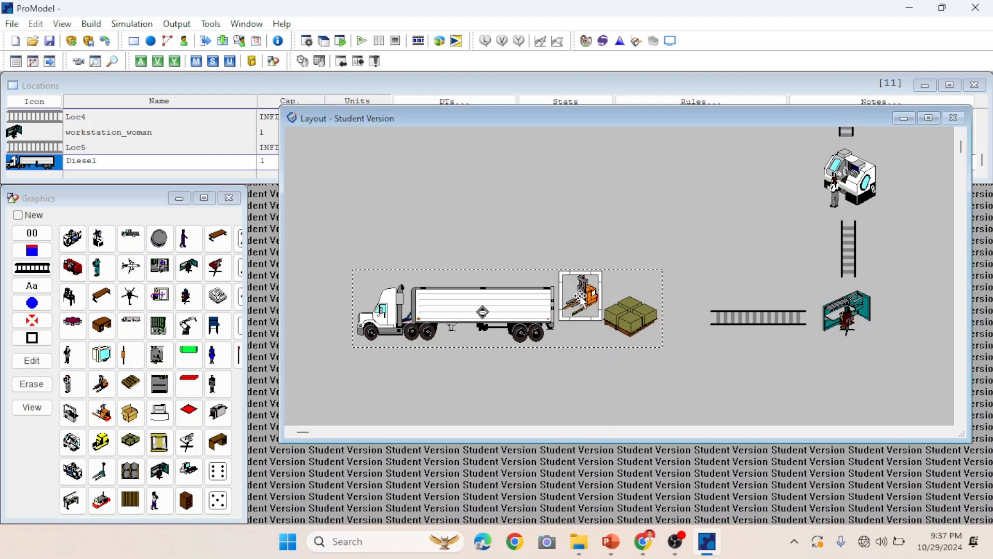
double_click(580, 295)
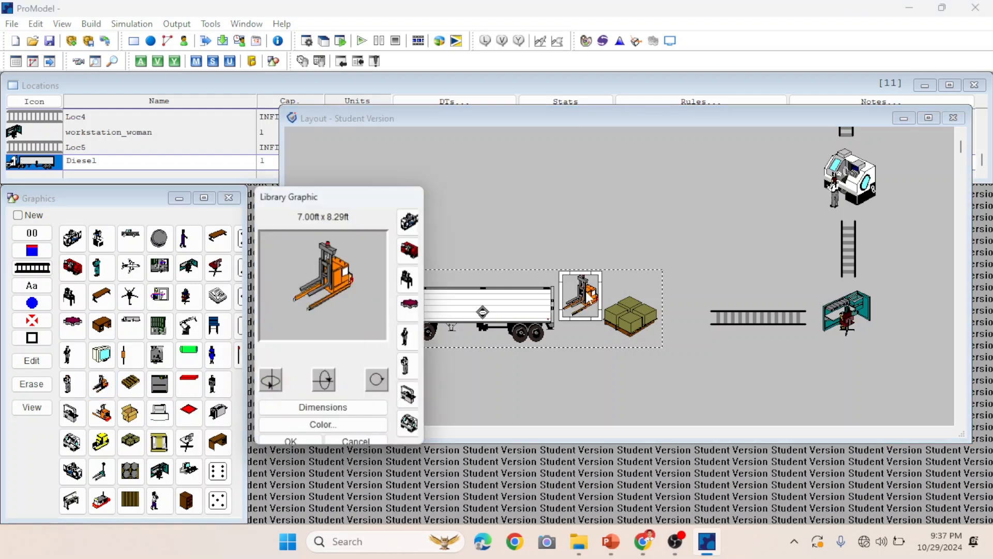
left_click(301, 441)
Nudge the pallet and forklift graphics into alignment beside the truck.
left_click_drag(646, 321, 657, 321)
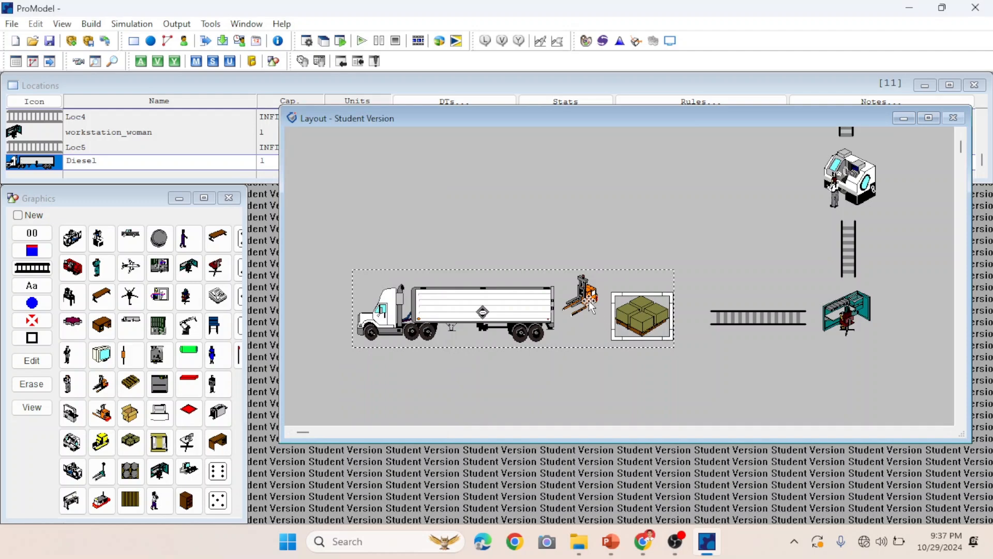
left_click_drag(590, 302, 594, 299)
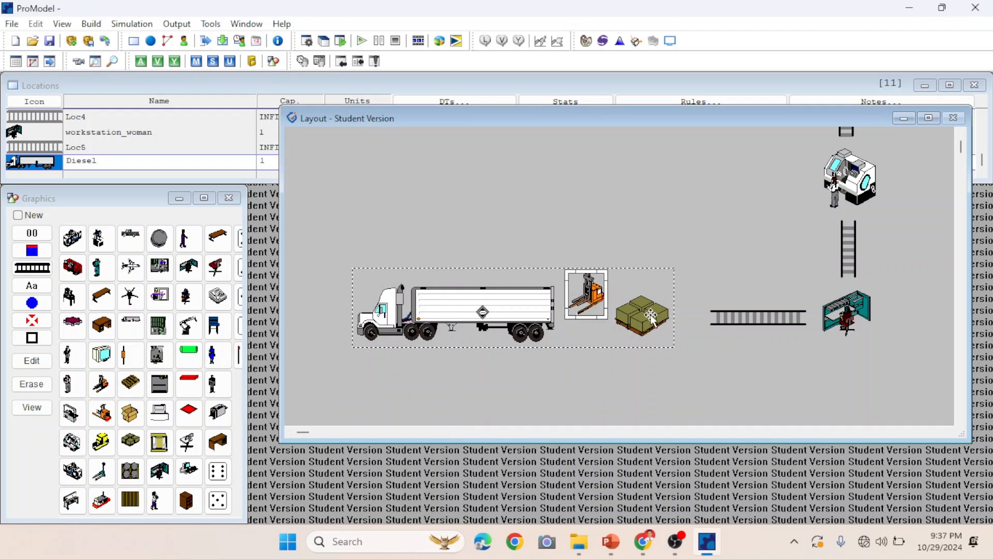
left_click_drag(650, 317, 657, 317)
left_click(598, 290)
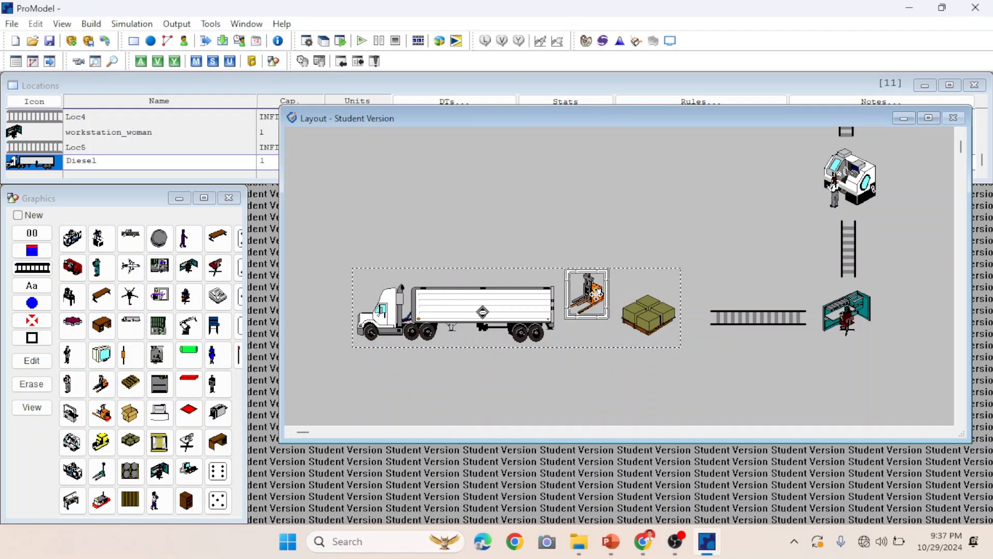
left_click_drag(597, 289, 597, 289)
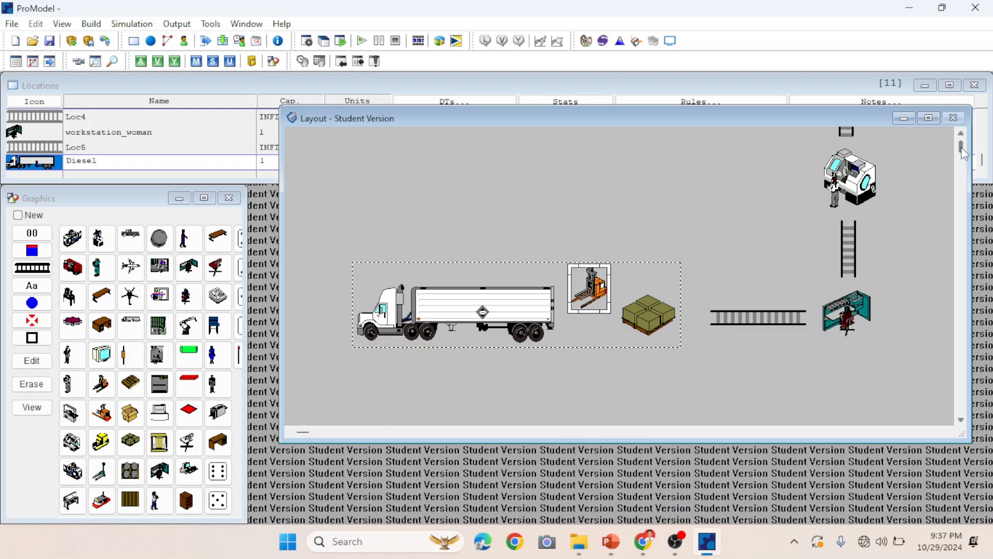
Rename the pickup truck's location to Raw_Material.
left_click_drag(961, 147, 962, 140)
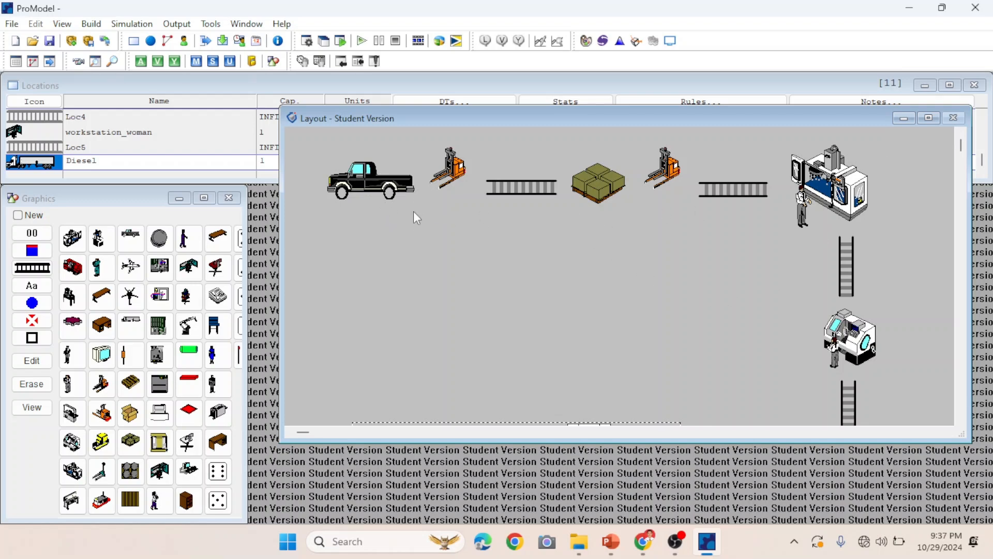
left_click(372, 192)
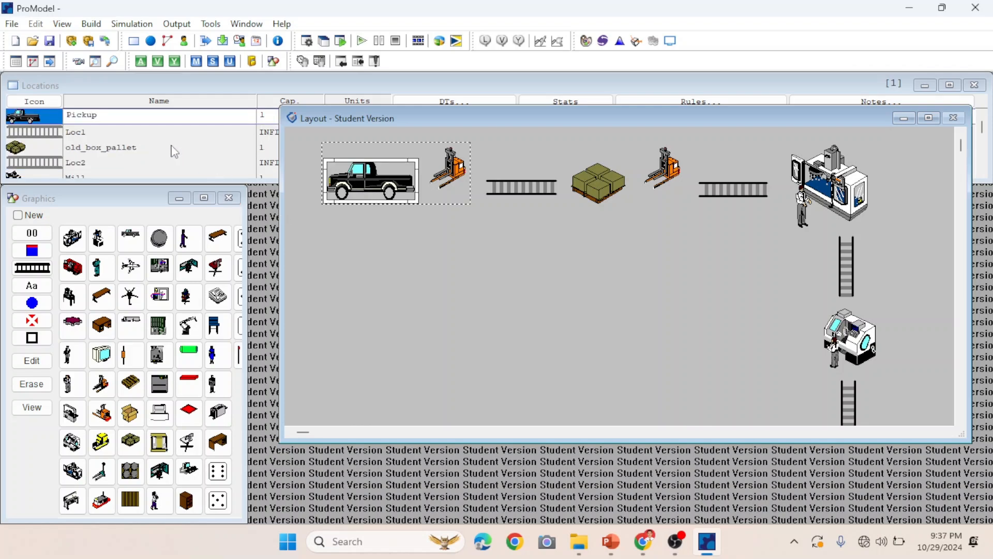
mouse_move(115, 118)
left_mouse_down()
mouse_move(83, 117)
mouse_move(115, 118)
left_mouse_up()
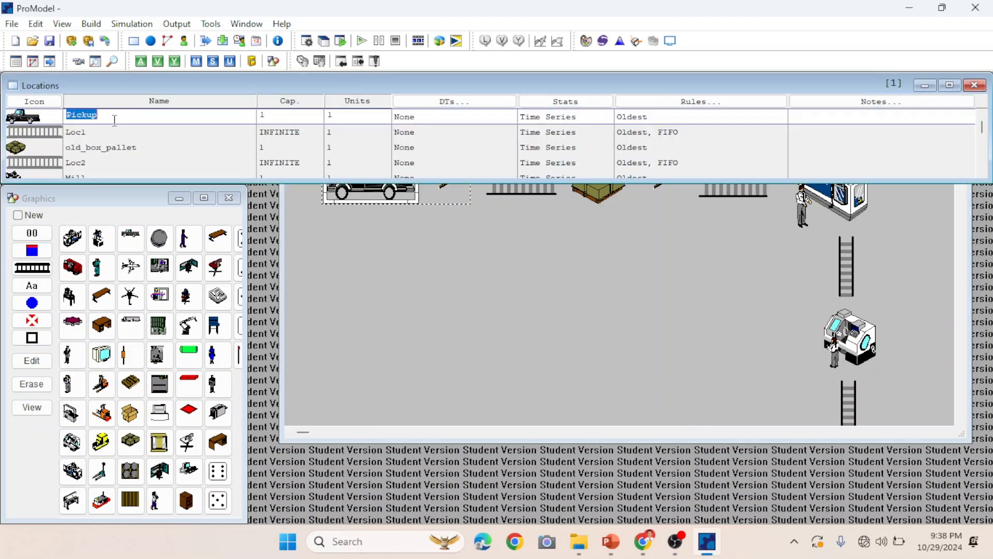
key("BackSpace")
type("Raw_Material")
Rename the Loc1 conveyor location to To_Warehouse.
left_click(94, 132)
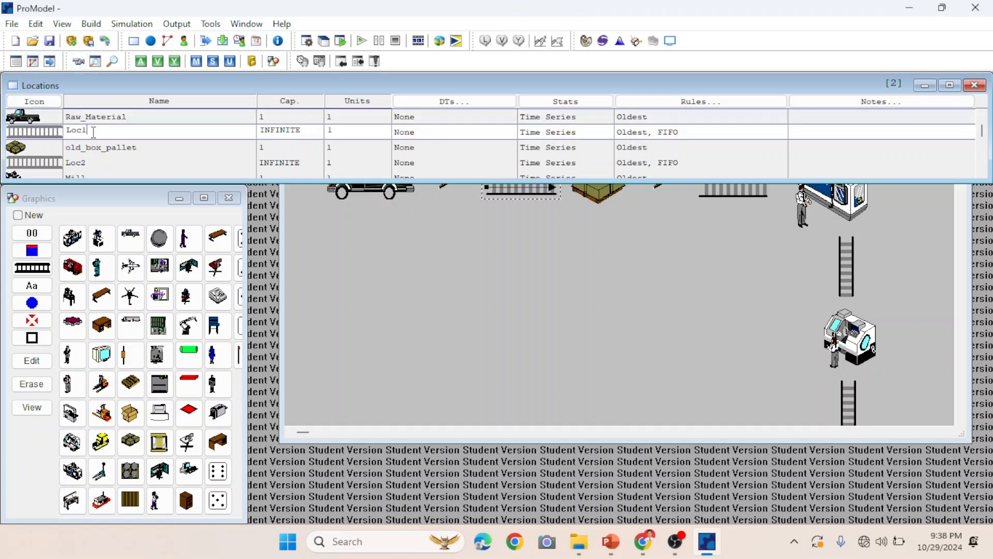
key("BackSpace")
key("BackSpace")
type("T")
Rename the old_box_pallet location to Warehouse.
left_click(94, 144)
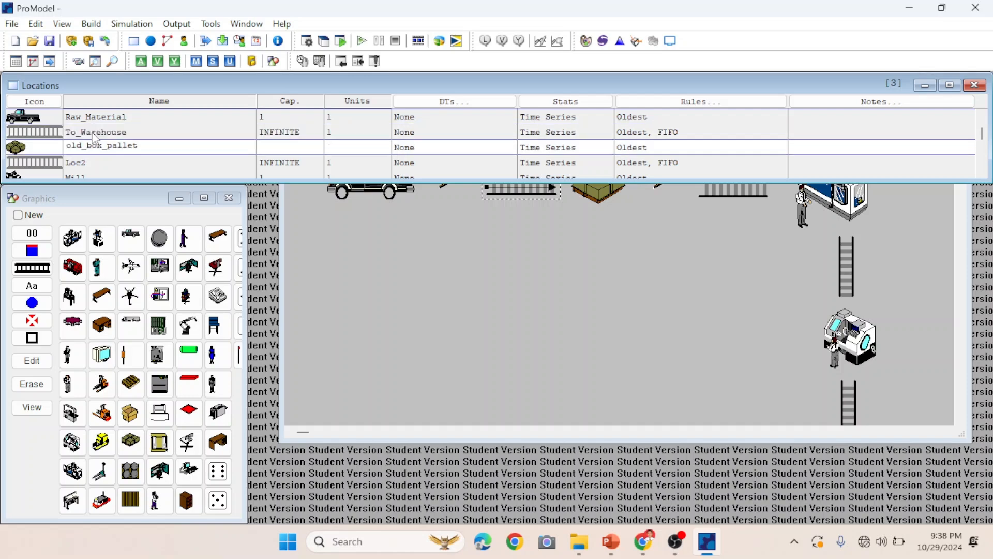
key("BackSpace")
key("BackSpace")
key("BackSpace")
key("BackSpace")
key("BackSpace")
key("BackSpace")
key("BackSpace")
key("BackSpace")
key("BackSpace")
key("BackSpace")
key("BackSpace")
key("BackSpace")
key("BackSpace")
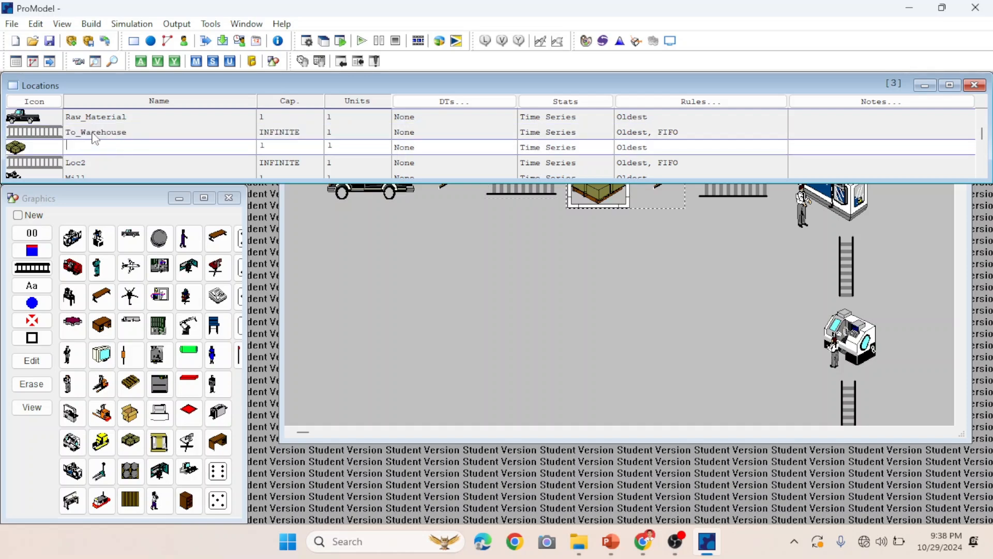
type("Warehouse")
key("Down")
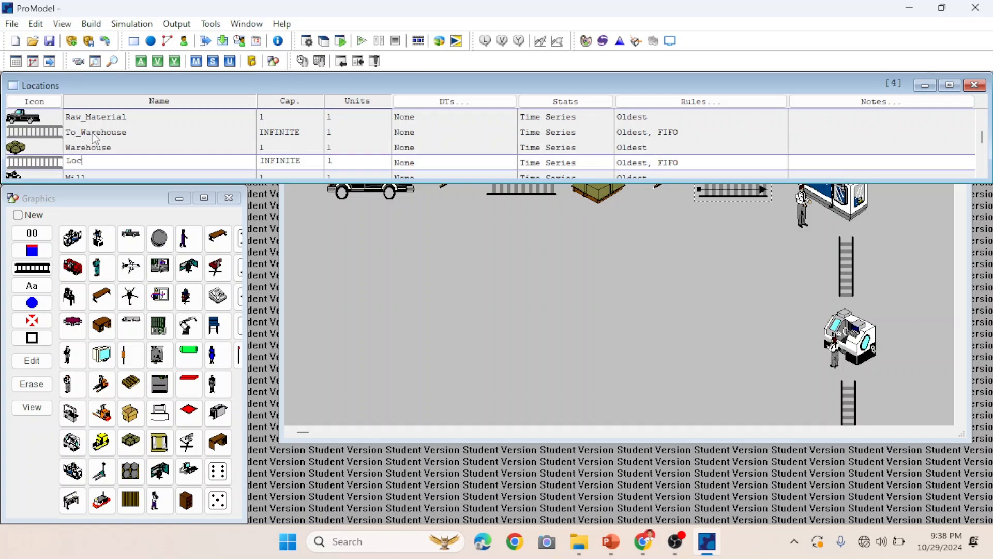
Rename Loc2 to To_Paper_Machine and the Mill location to Paper_Machine.
type("To_Paper_Machine")
key("Down")
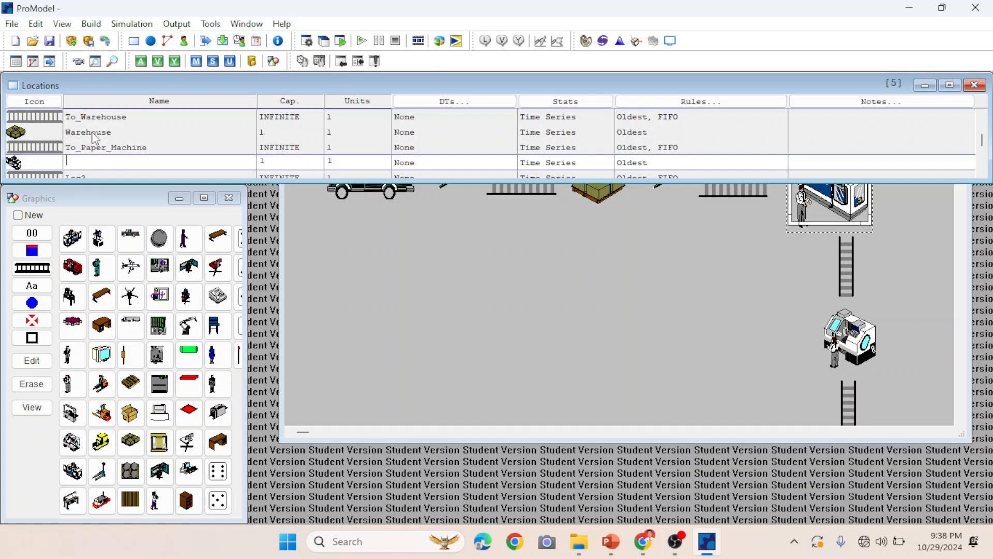
type("Paper_Machine")
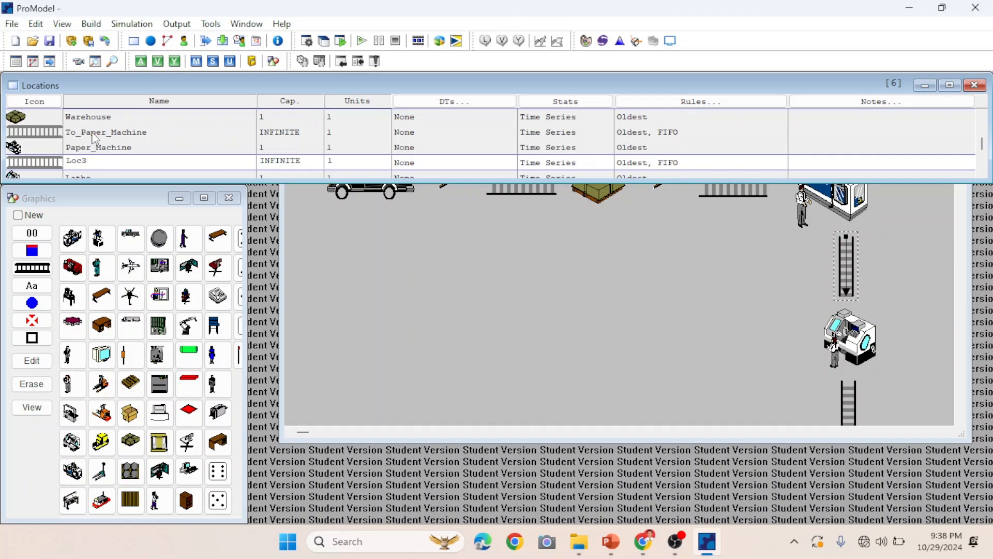
Rename the Loc3 conveyor location to To_Winder_Machine.
key("BackSpace")
key("BackSpace")
key("BackSpace")
key("BackSpace")
type("To_Winder_Machine")
key("Return")
Rename the Lathe location to Winder_Machine.
key("BackSpace")
key("BackSpace")
key("BackSpace")
key("BackSpace")
key("BackSpace")
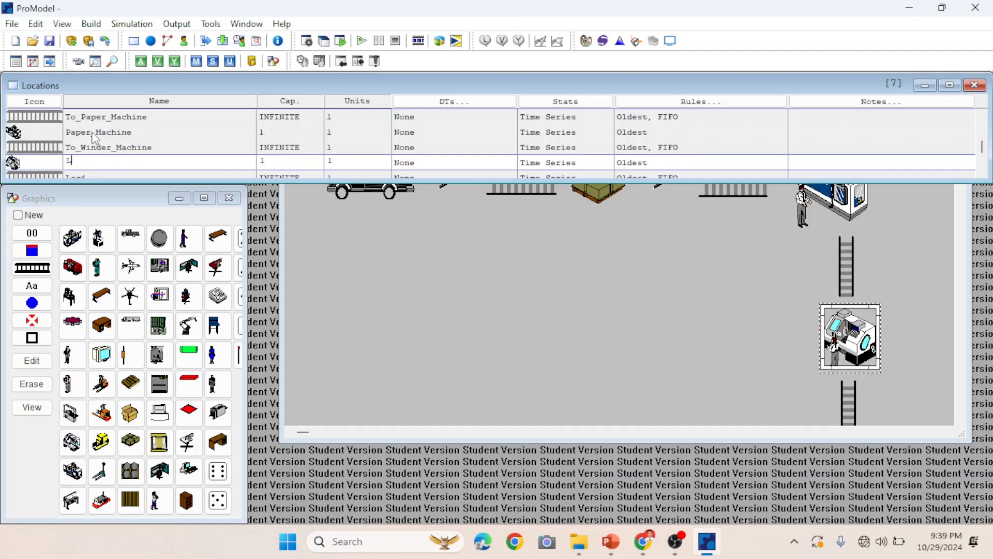
type("Winder_Machine")
key("Return")
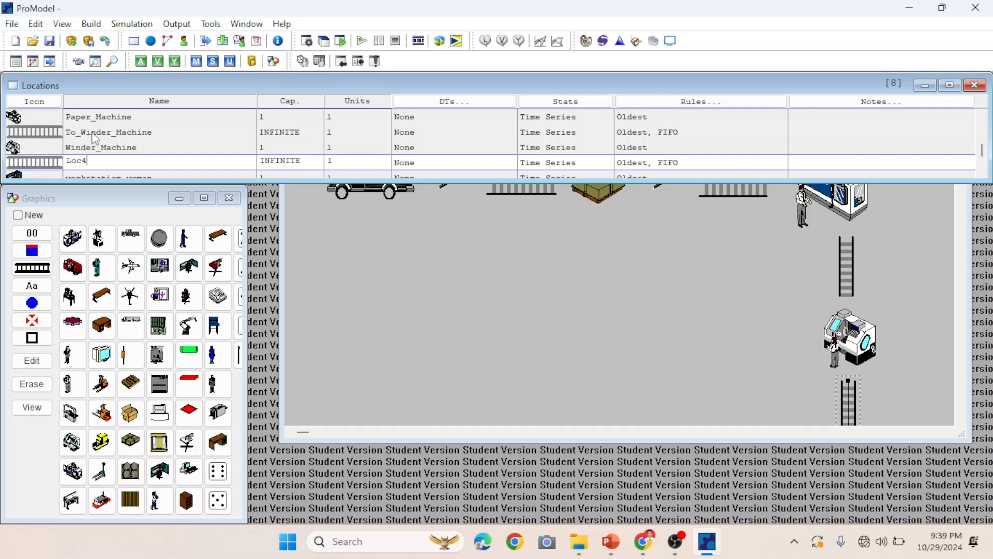
Rename the Loc4 conveyor location to To_Quality_Control.
key("BackSpace")
key("BackSpace")
key("BackSpace")
key("BackSpace")
type("To_Q")
type("uality_Control")
key("Return")
Rename the workstation_woman location to Quality_Control.
key("BackSpace")
key("BackSpace")
key("BackSpace")
key("BackSpace")
key("BackSpace")
key("BackSpace")
key("BackSpace")
key("BackSpace")
key("BackSpace")
key("BackSpace")
key("BackSpace")
key("BackSpace")
key("BackSpace")
key("BackSpace")
key("BackSpace")
key("BackSpace")
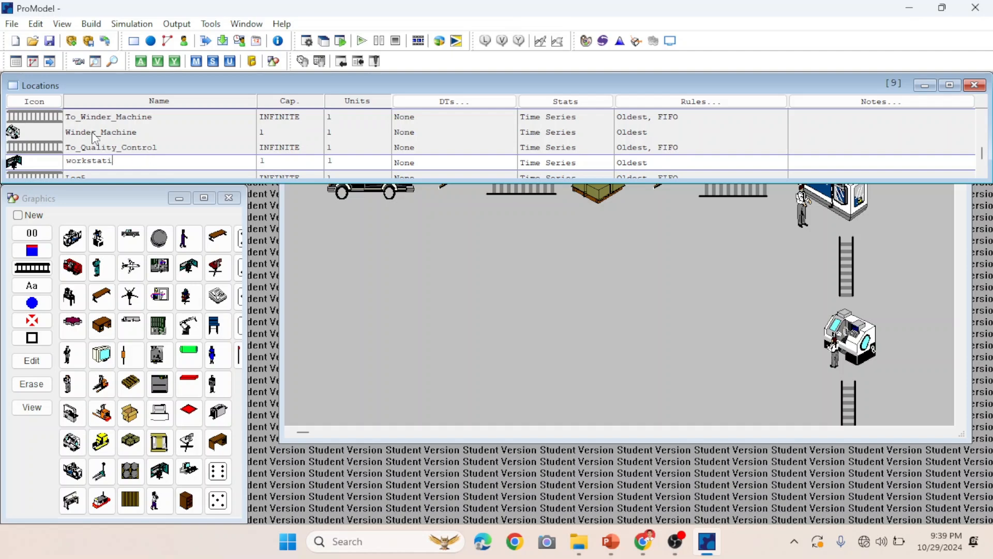
type("Quality_Control")
key("Return")
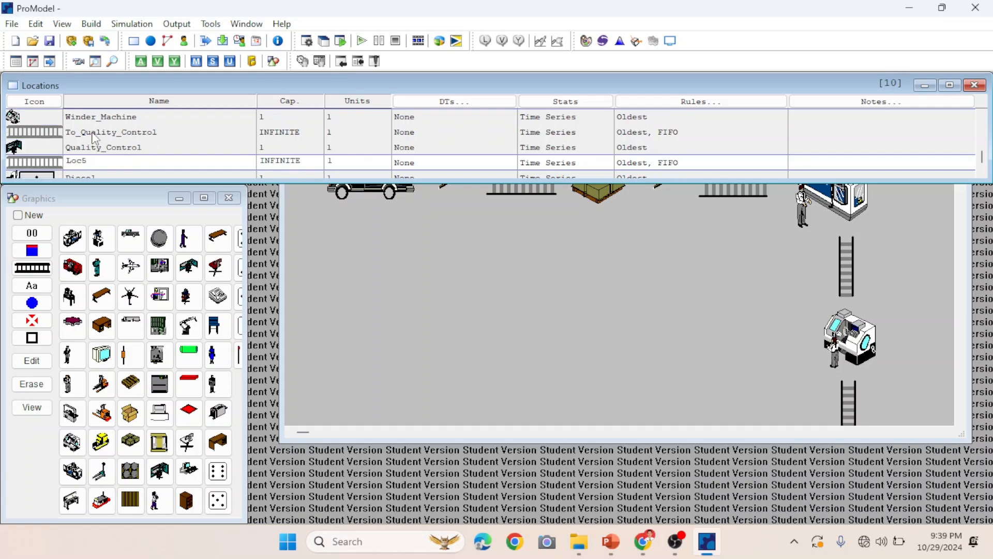
Rename the Loc5 conveyor location to To_Finish_Goods.
key("BackSpace")
key("BackSpace")
key("BackSpace")
key("BackSpace")
type("To_Finish_Goods")
key("Return")
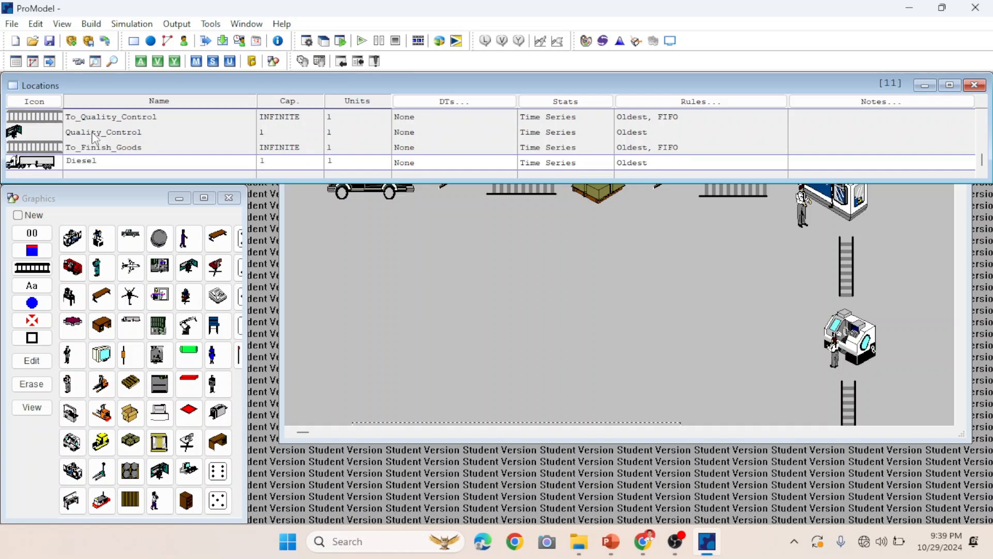
Rename the Diesel truck location to Delivery.
key("BackSpace")
key("BackSpace")
key("BackSpace")
key("BackSpace")
key("BackSpace")
key("BackSpace")
type("Delivery")
Set the Raw_Material location's capacity to 65.
scroll(92, 134, "up", 10)
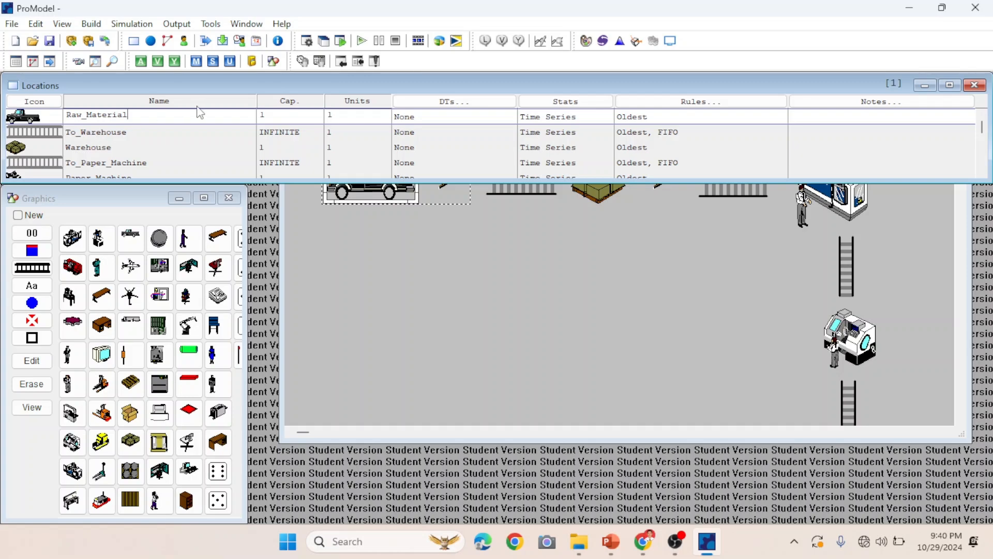
left_click(273, 113)
key("BackSpace")
type("65")
key("Down")
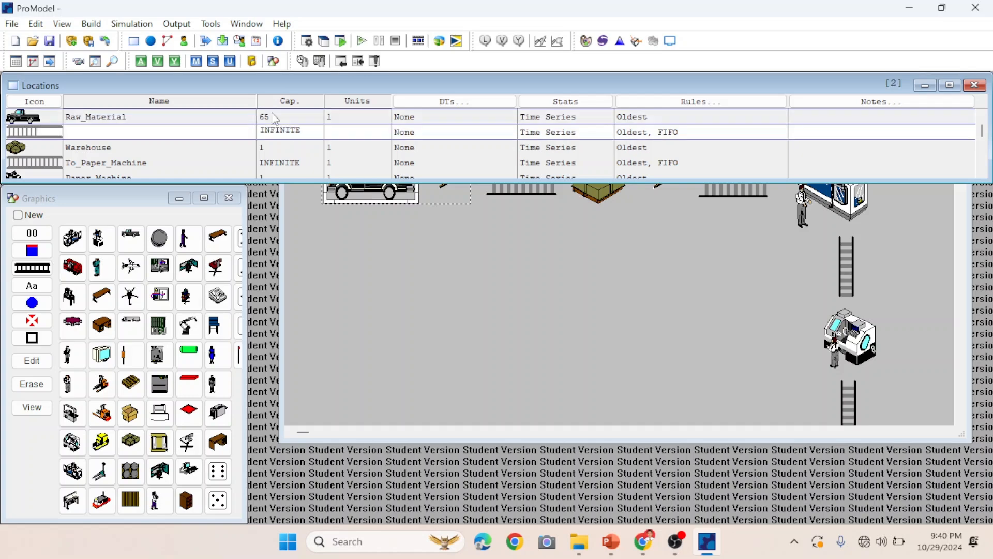
Set the To_Warehouse capacity to 1 and the Warehouse capacity to 60.
key("BackSpace")
key("BackSpace")
key("BackSpace")
key("BackSpace")
key("BackSpace")
key("BackSpace")
key("BackSpace")
key("BackSpace")
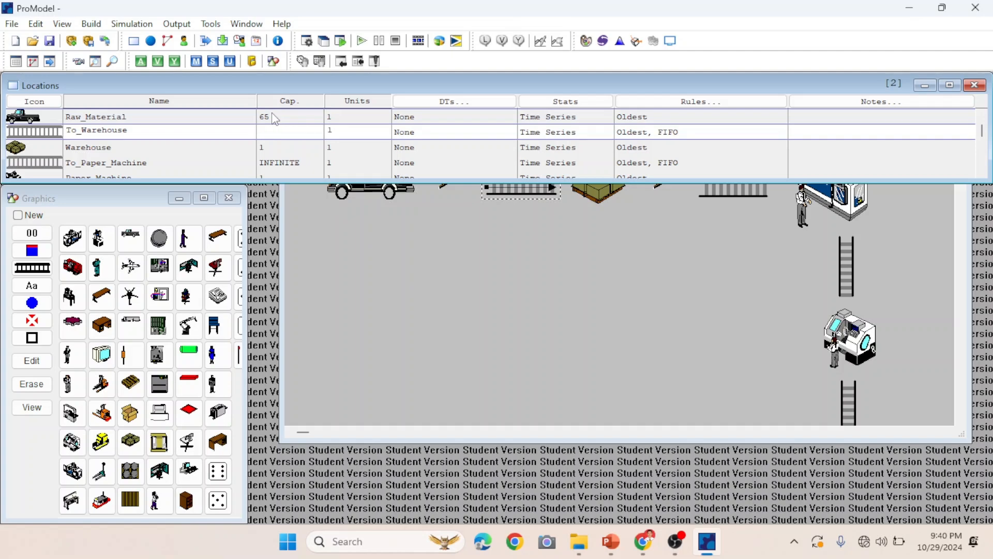
type("1")
key("Down")
key("BackSpace")
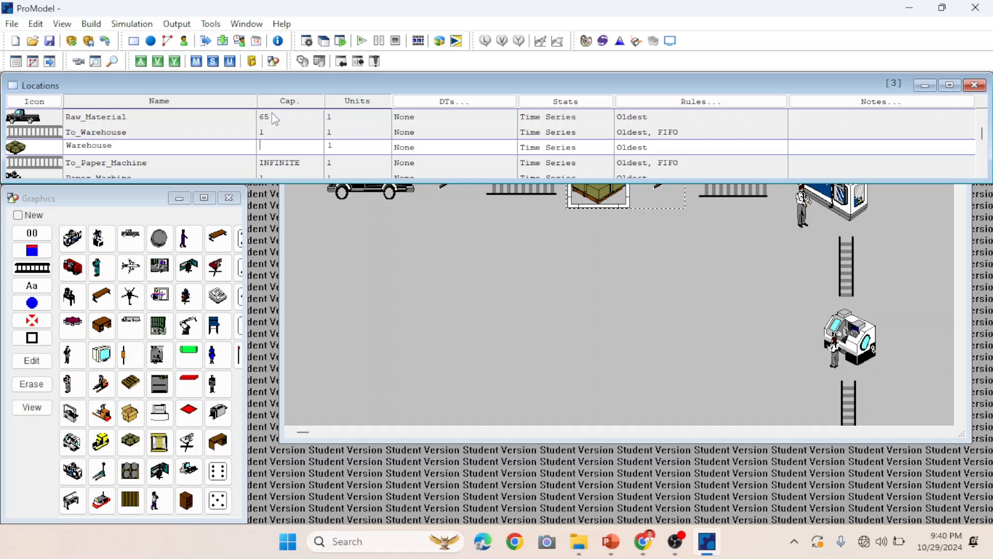
type("60")
key("Down")
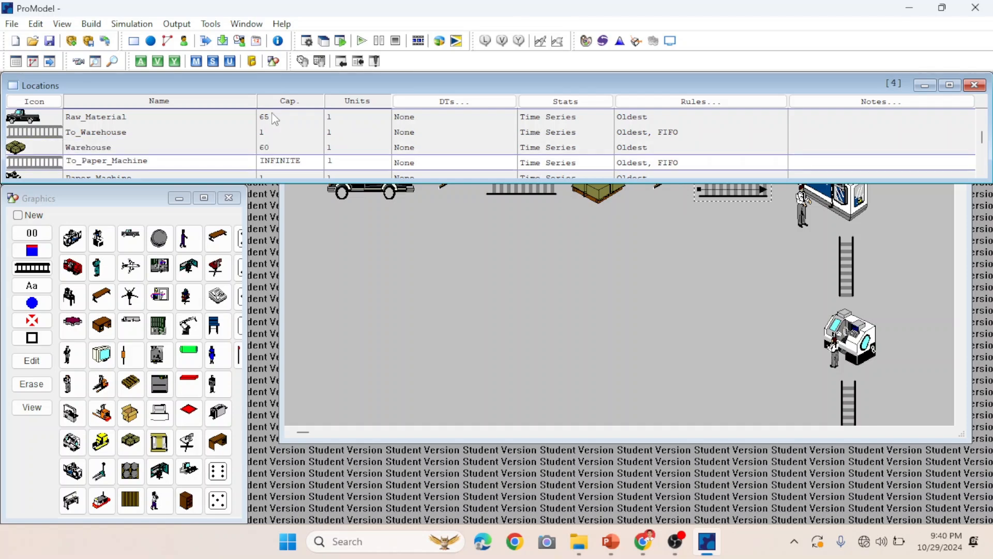
Set the To_Paper_Machine capacity to 1 and the Paper_Machine capacity to 85.
key("BackSpace")
key("BackSpace")
key("BackSpace")
key("BackSpace")
key("BackSpace")
key("BackSpace")
key("BackSpace")
key("BackSpace")
type("1")
key("Down")
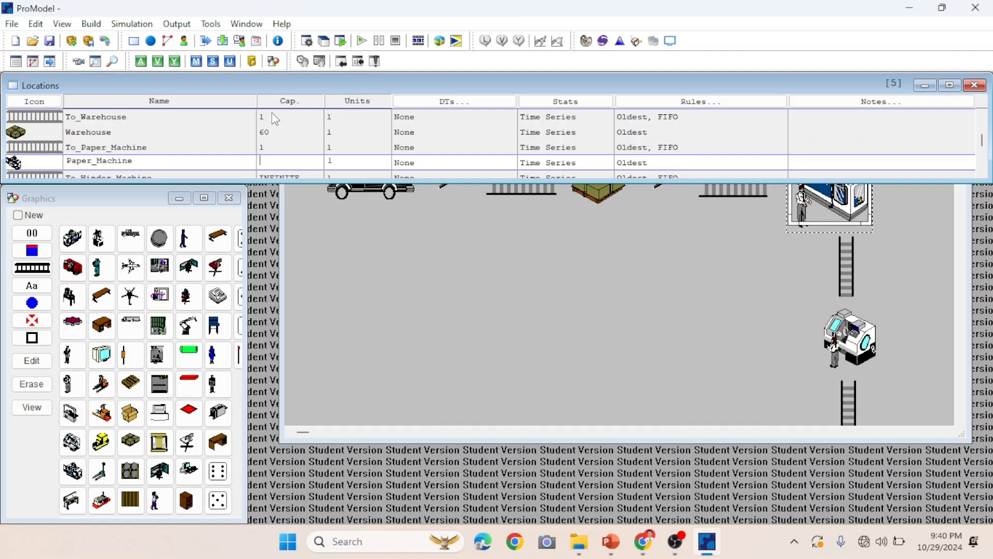
type("85")
key("Down")
Set the To_Winder_Machine capacity to 1 and the Winder_Machine capacity to 85.
key("BackSpace")
key("BackSpace")
key("BackSpace")
key("BackSpace")
key("BackSpace")
key("BackSpace")
key("BackSpace")
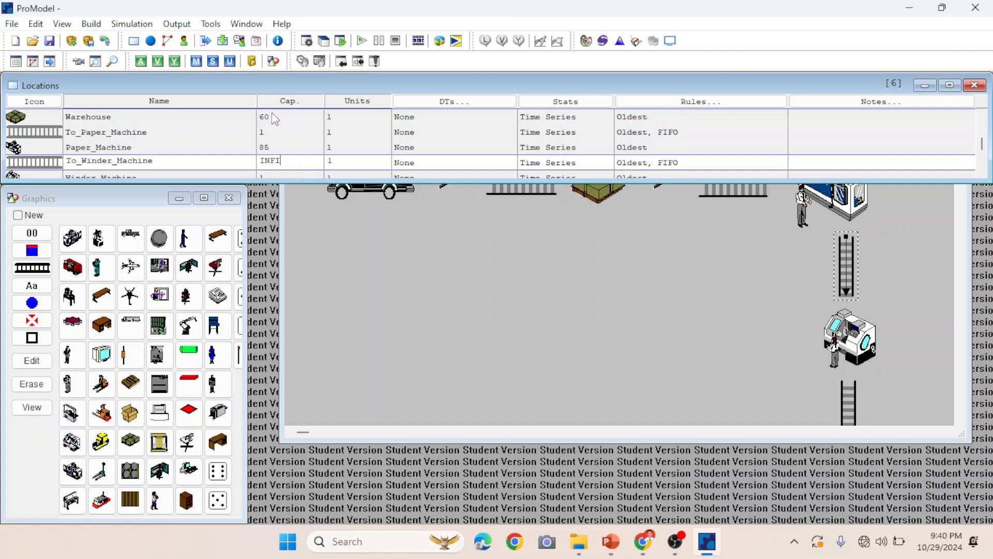
key("BackSpace")
type("1")
key("Down")
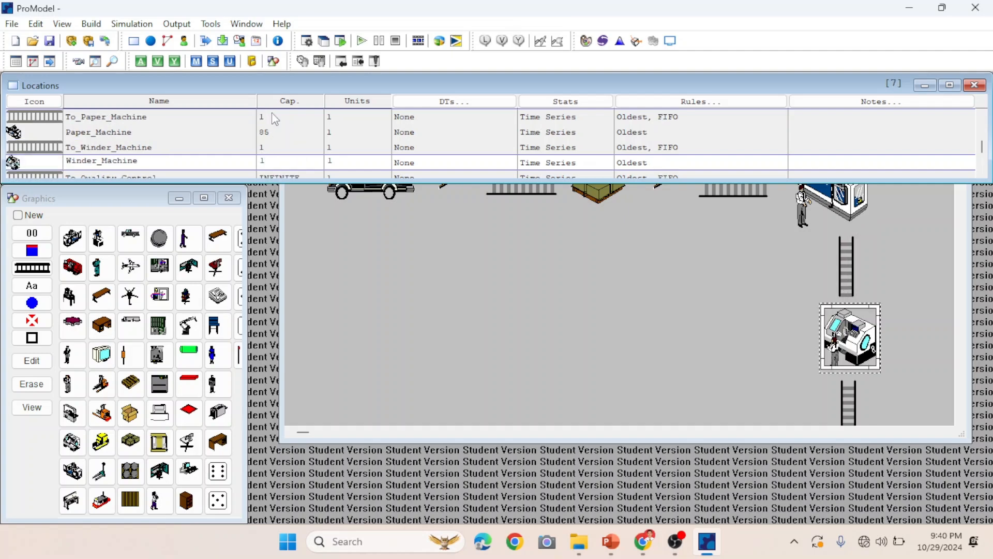
key("BackSpace")
type("85")
key("Down")
Set the To_Quality_Control capacity to 1 and the Quality_Control capacity to 75.
key("BackSpace")
key("BackSpace")
key("BackSpace")
key("BackSpace")
key("BackSpace")
key("BackSpace")
key("BackSpace")
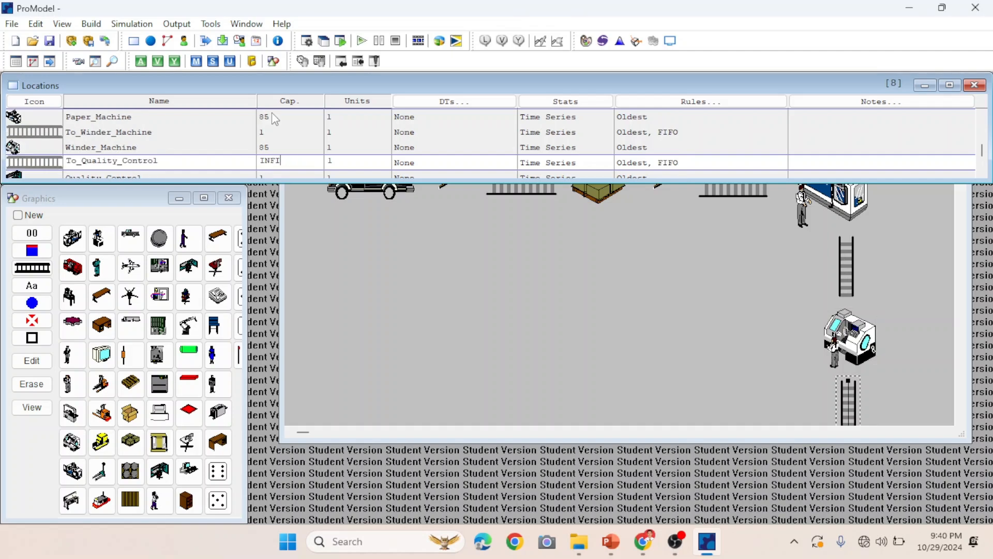
key("BackSpace")
type("1")
key("Down")
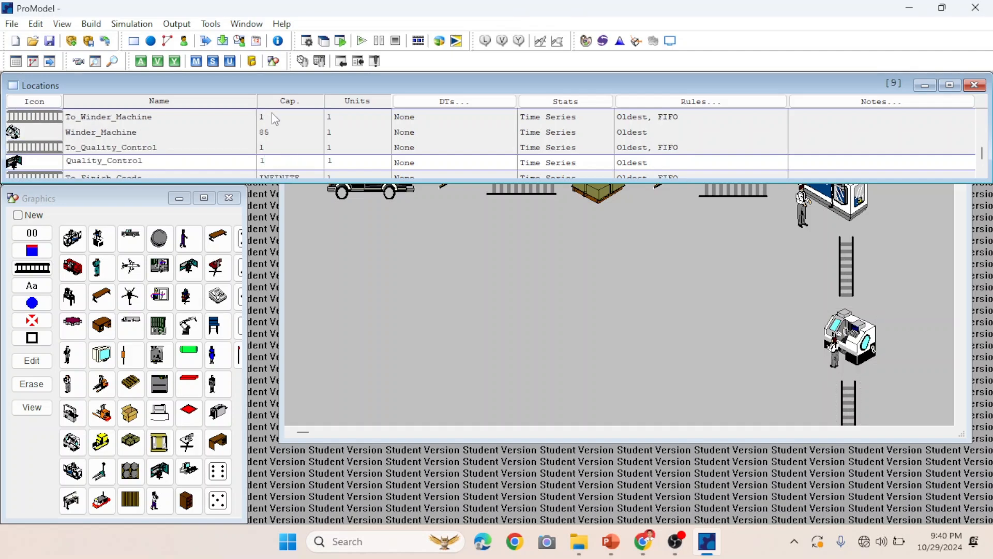
key("BackSpace")
type("75")
key("Down")
Set the To_Finish_Goods capacity to 1 and the Delivery capacity to 90.
key("BackSpace")
key("BackSpace")
key("BackSpace")
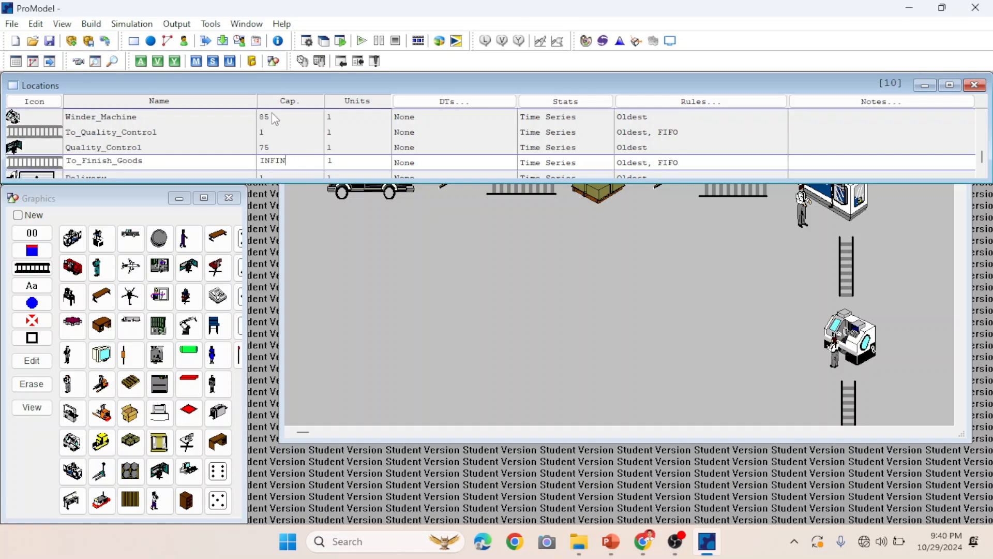
key("BackSpace")
key("BackSpace")
key("BackSpace")
key("BackSpace")
key("BackSpace")
type("1")
key("Down")
key("BackSpace")
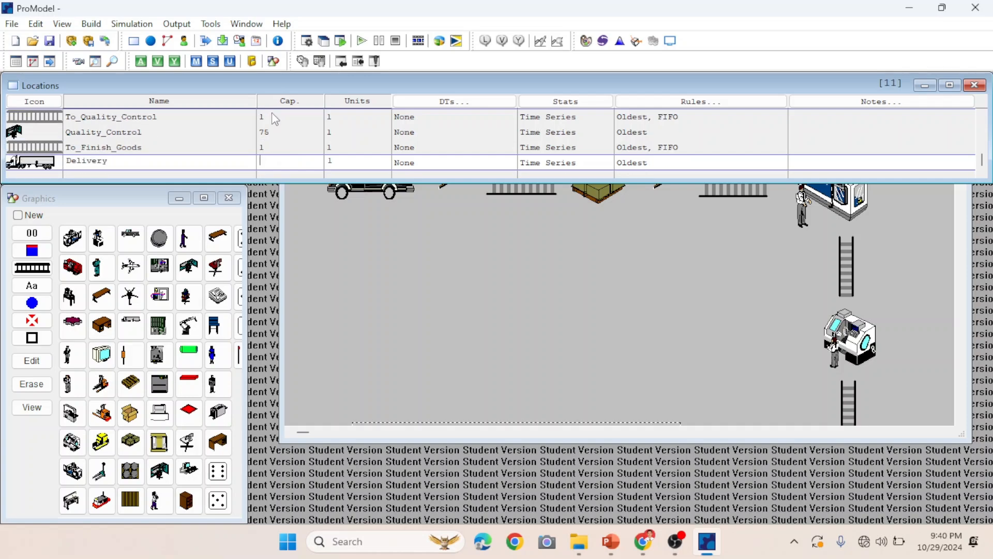
type("90")
left_click(310, 195)
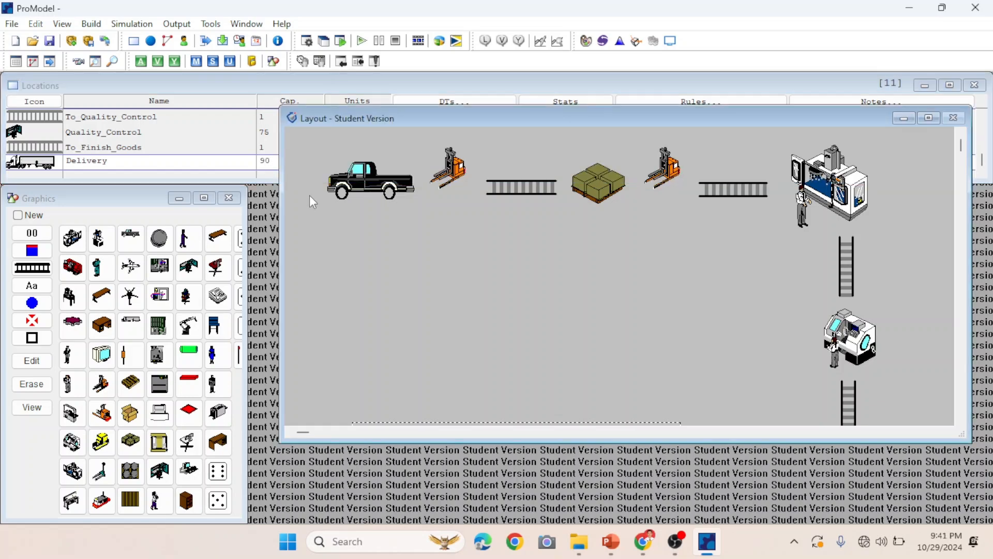
Add a Raw Material text label and a counter below the truck of the Raw_Material location.
left_click(379, 195)
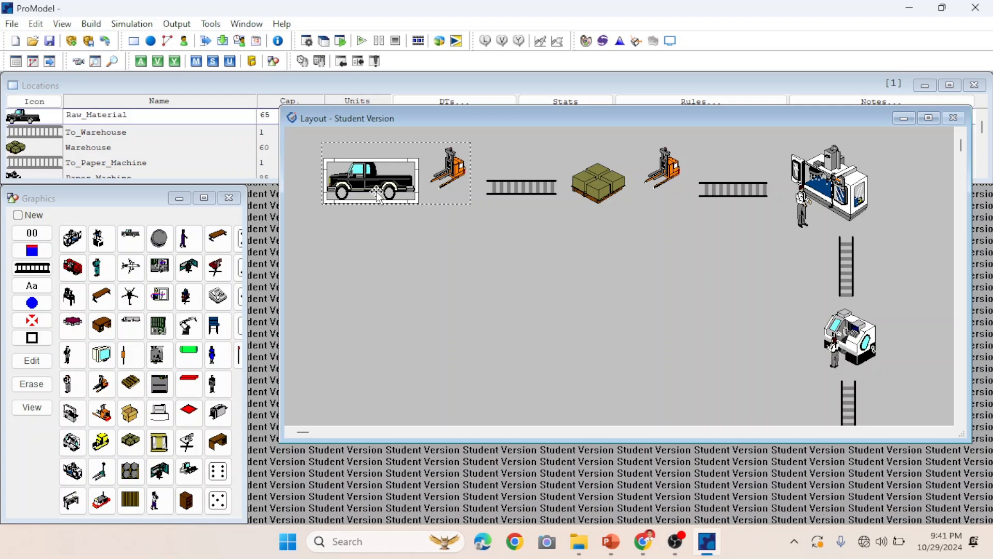
left_click(39, 288)
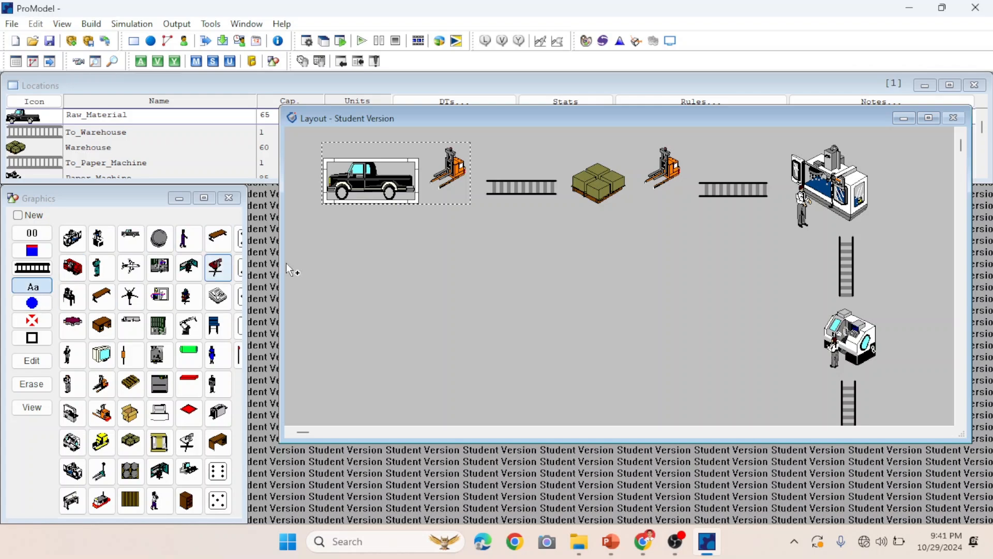
left_click(399, 202)
left_click_drag(399, 205, 377, 222)
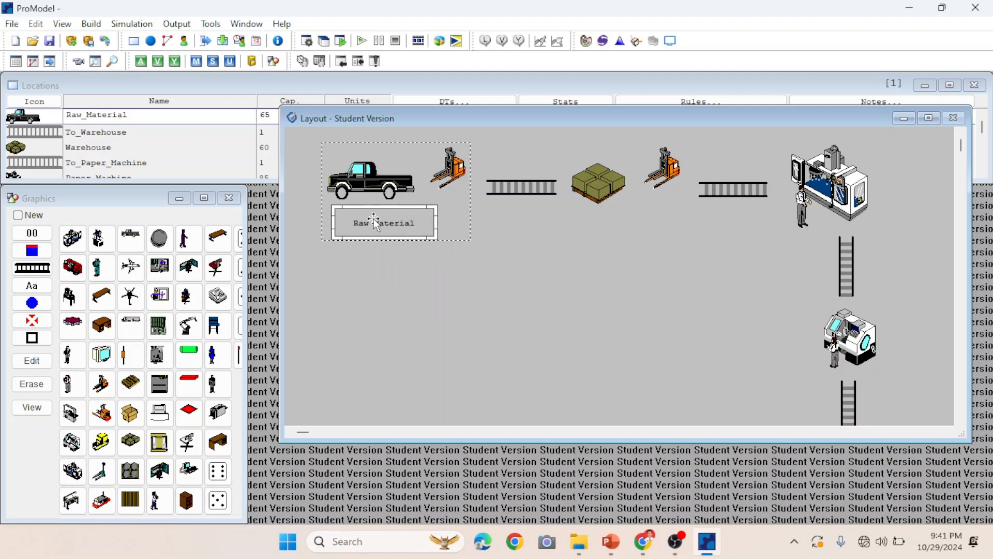
left_click(41, 237)
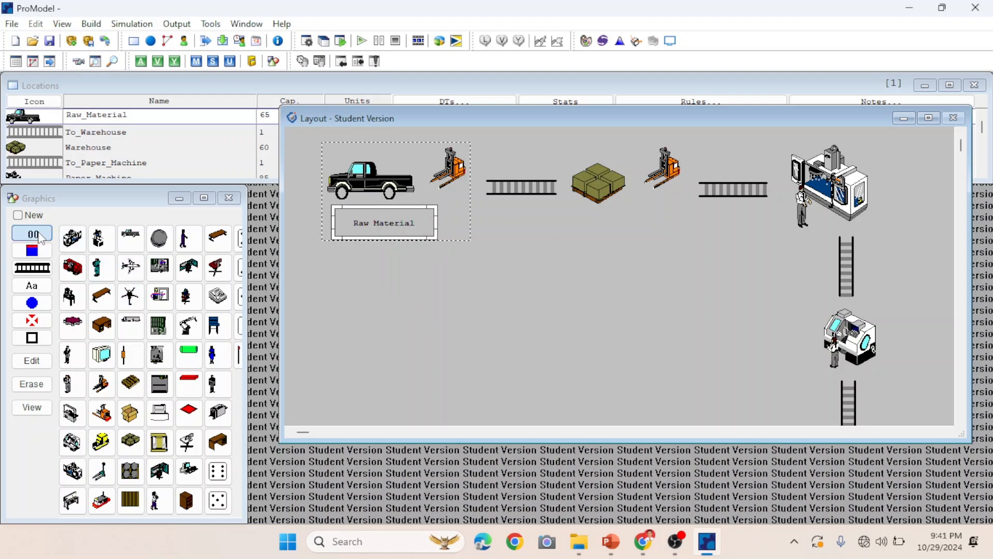
left_click(401, 240)
mouse_move(398, 241)
left_mouse_down()
mouse_move(389, 260)
mouse_move(385, 245)
mouse_move(409, 241)
mouse_move(383, 241)
left_mouse_up()
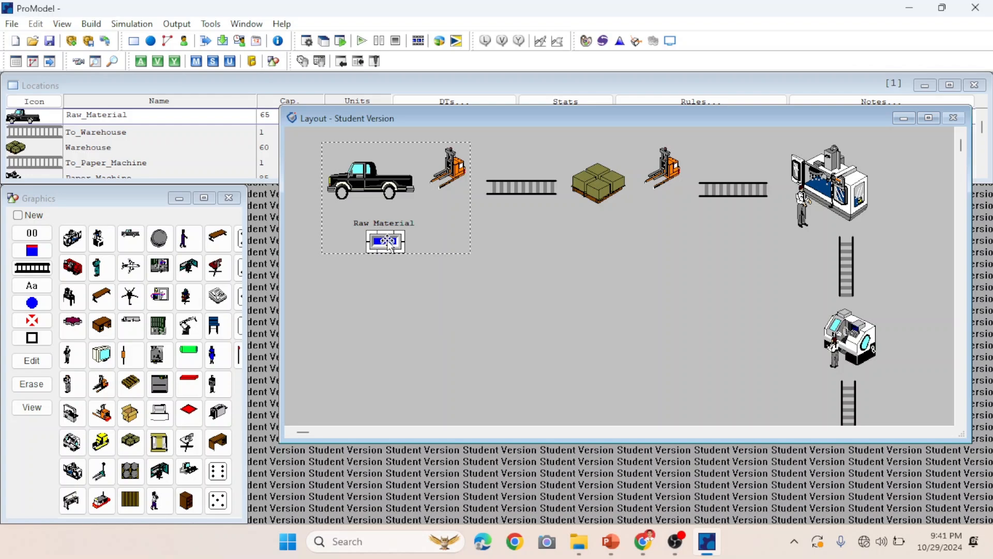
Give the Raw Material counter a Recessed frame with a light cyan fill colour.
right_click(389, 244)
left_click(411, 249)
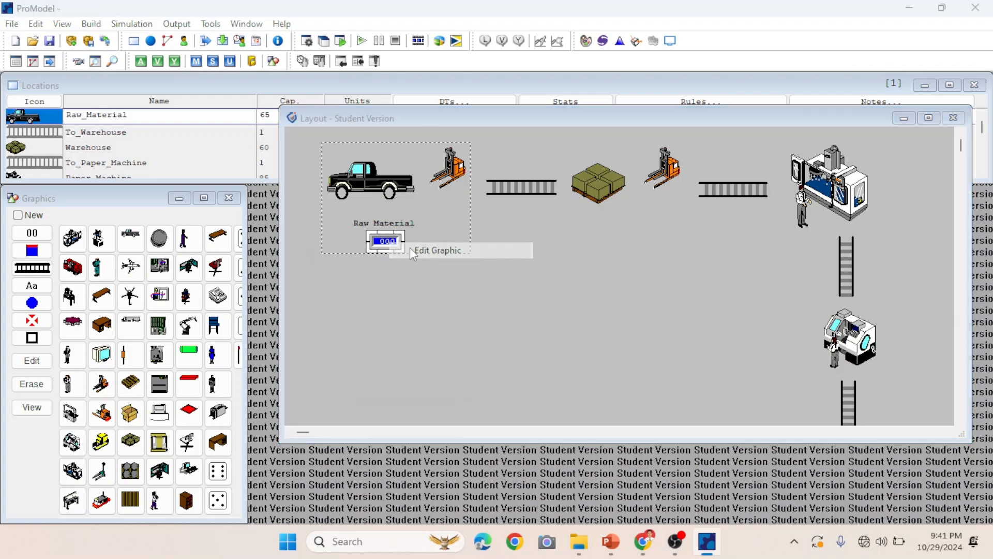
left_click(421, 321)
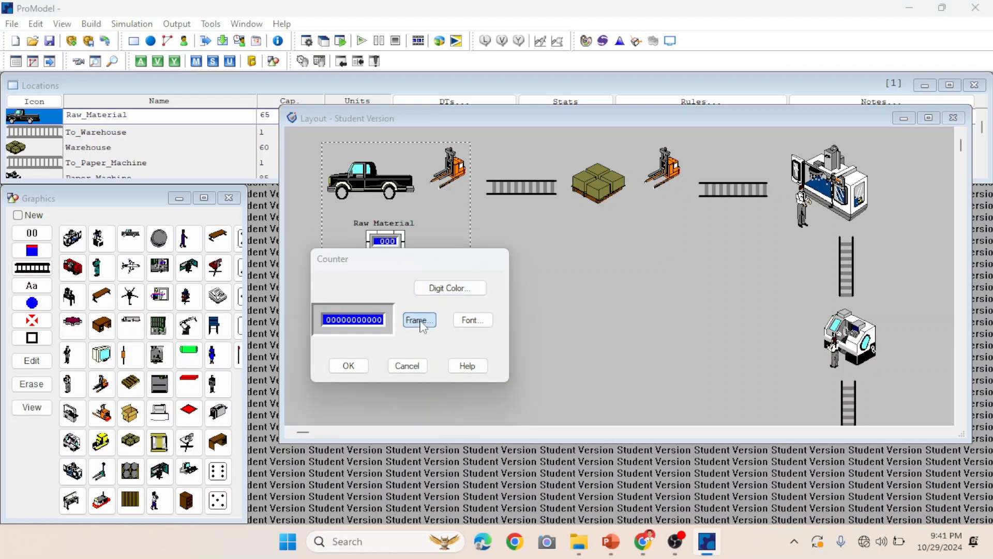
left_click(452, 408)
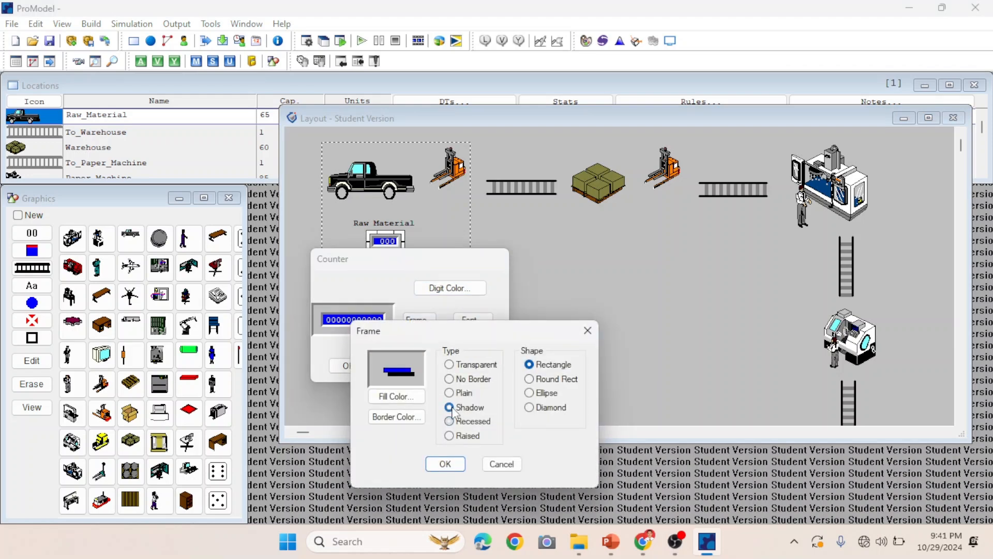
left_click(449, 393)
left_click(450, 379)
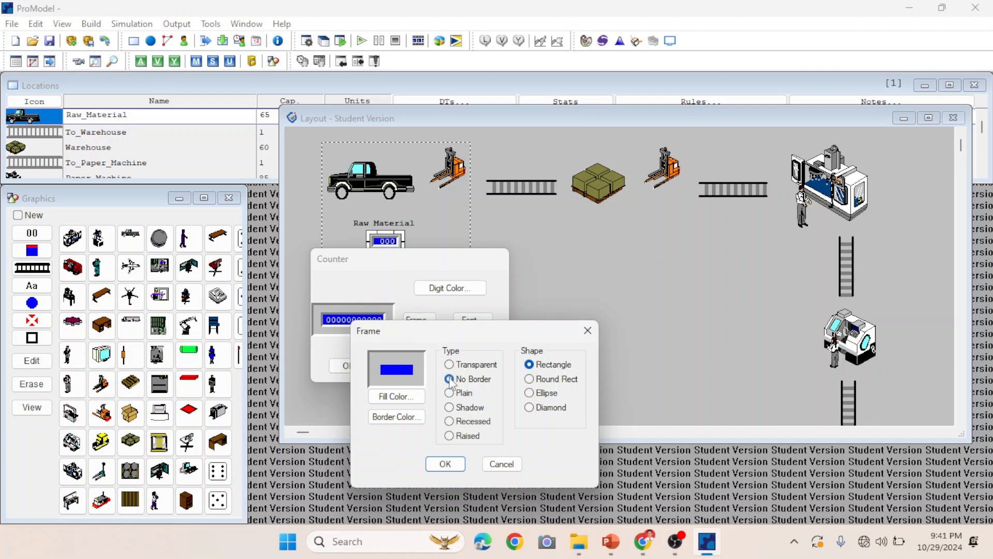
left_click(449, 365)
left_click(449, 421)
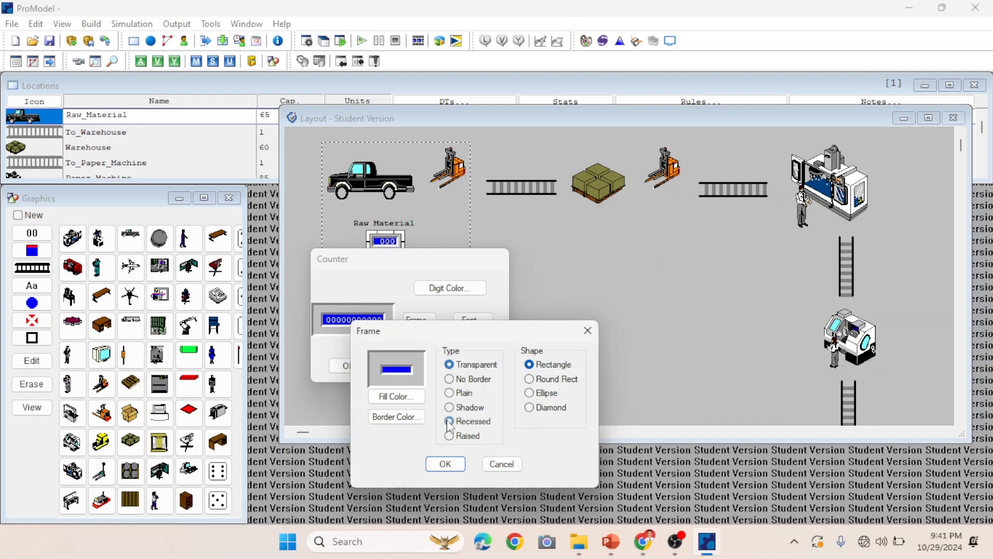
left_click(450, 435)
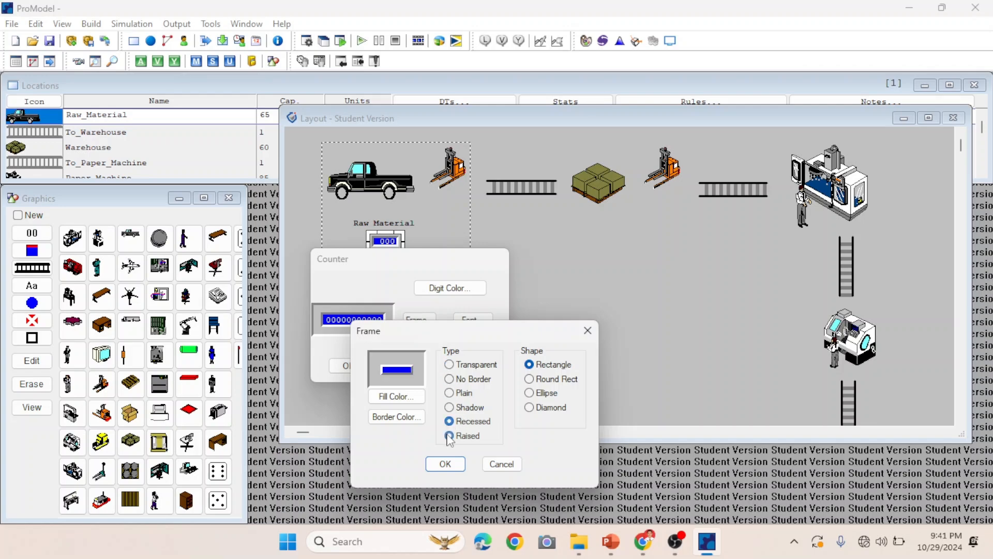
left_click(449, 408)
left_click(450, 394)
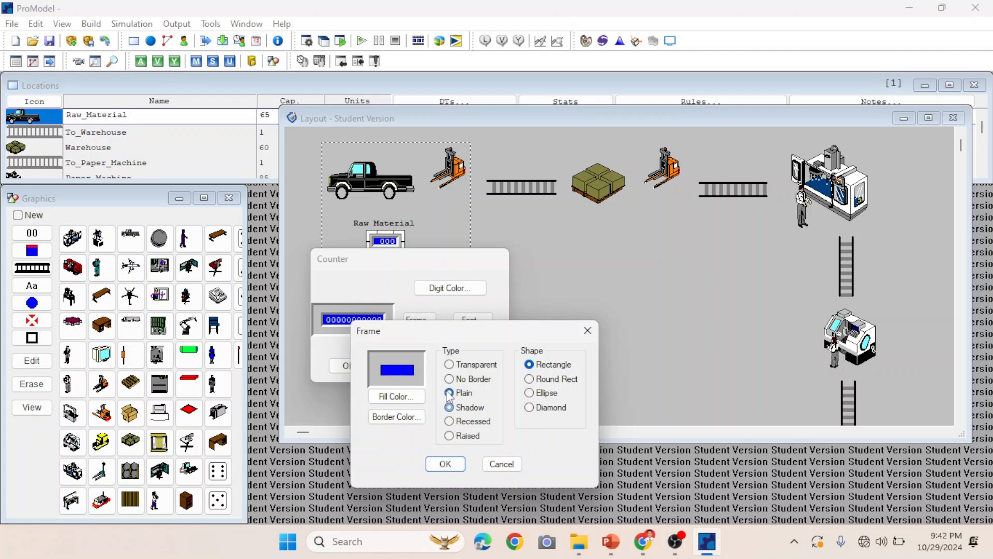
left_click(450, 421)
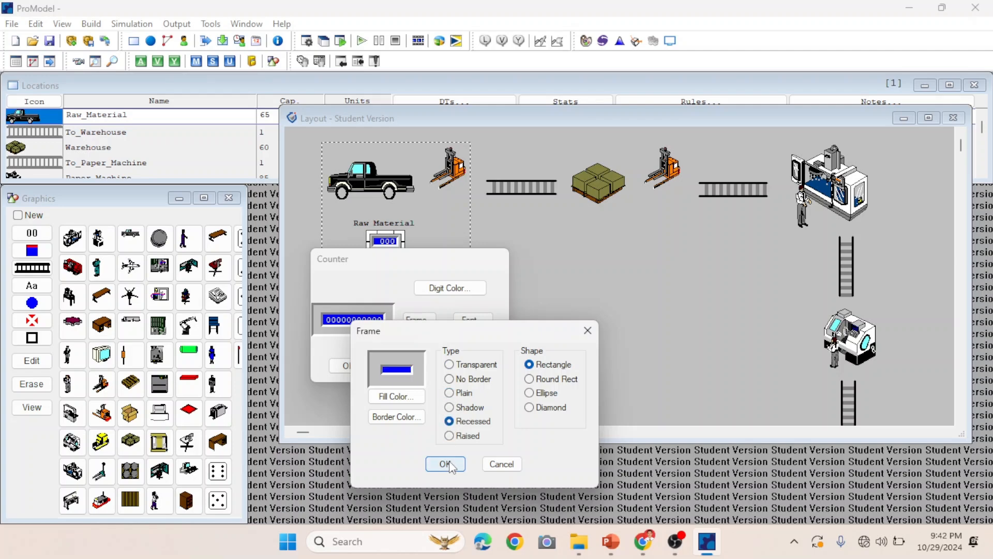
left_click(409, 400)
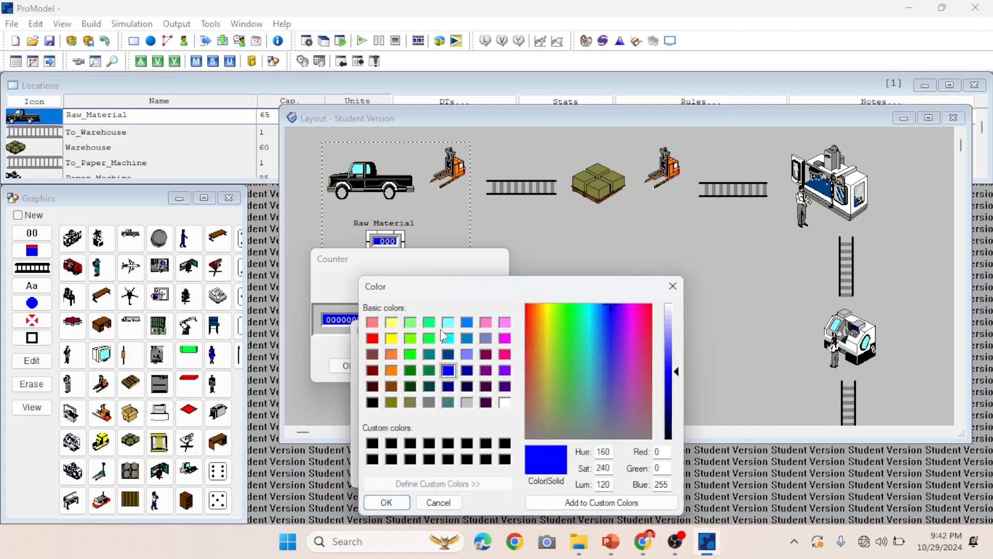
left_click(448, 322)
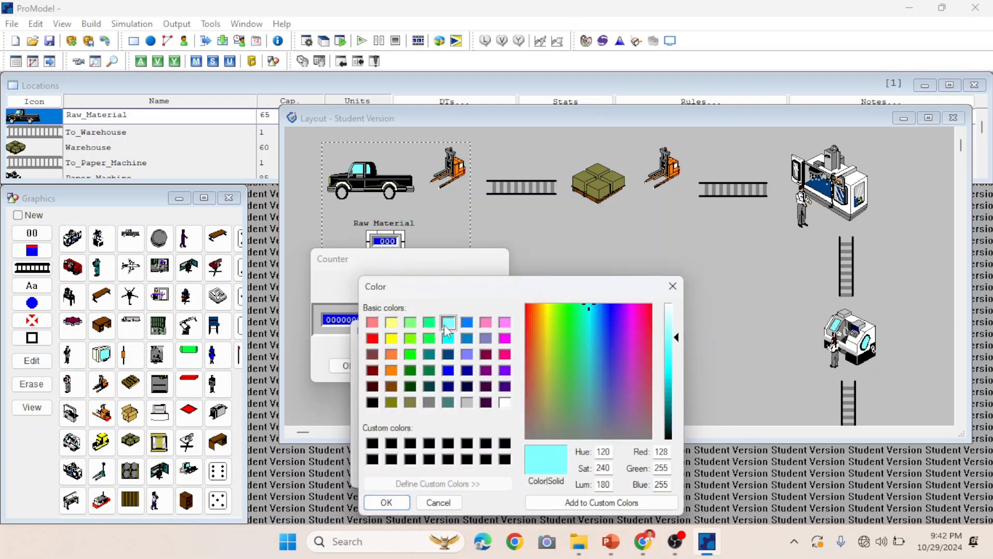
left_click(406, 503)
left_click(454, 464)
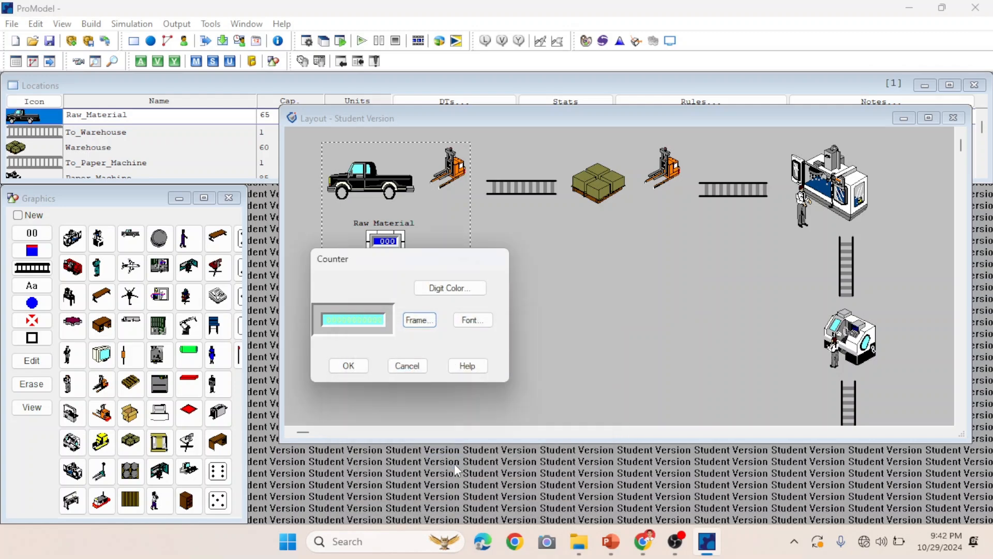
left_click(350, 365)
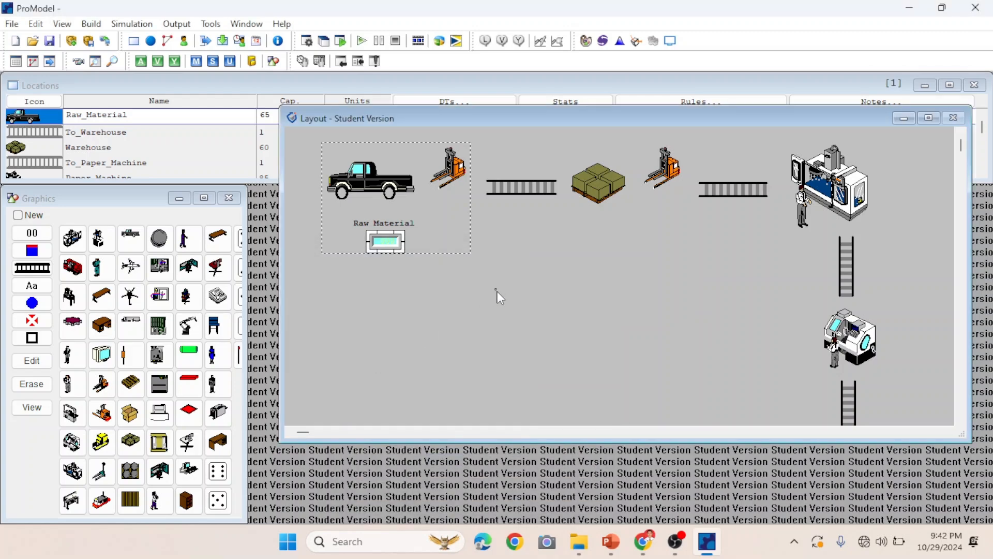
Set the Raw Material counter's digit colour to black.
right_click(391, 251)
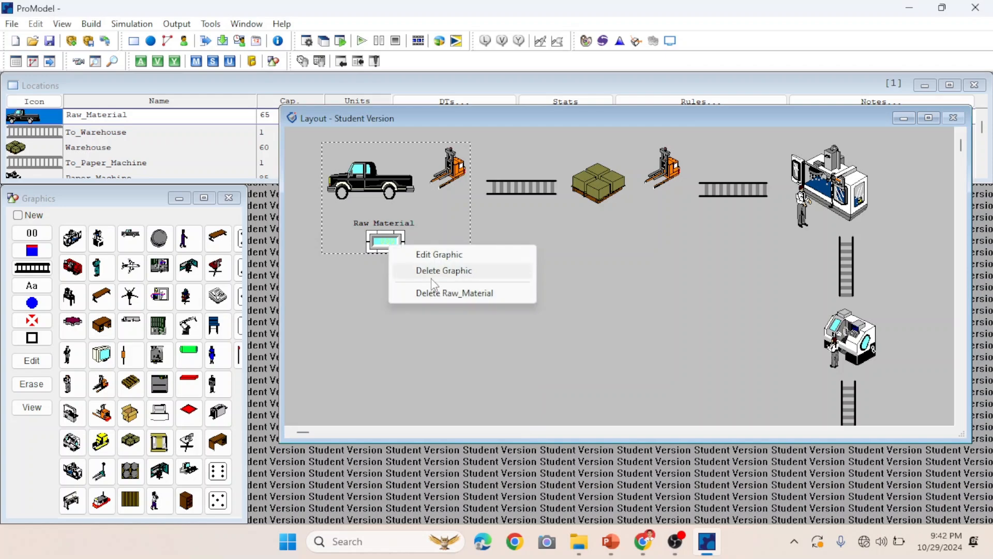
left_click(435, 255)
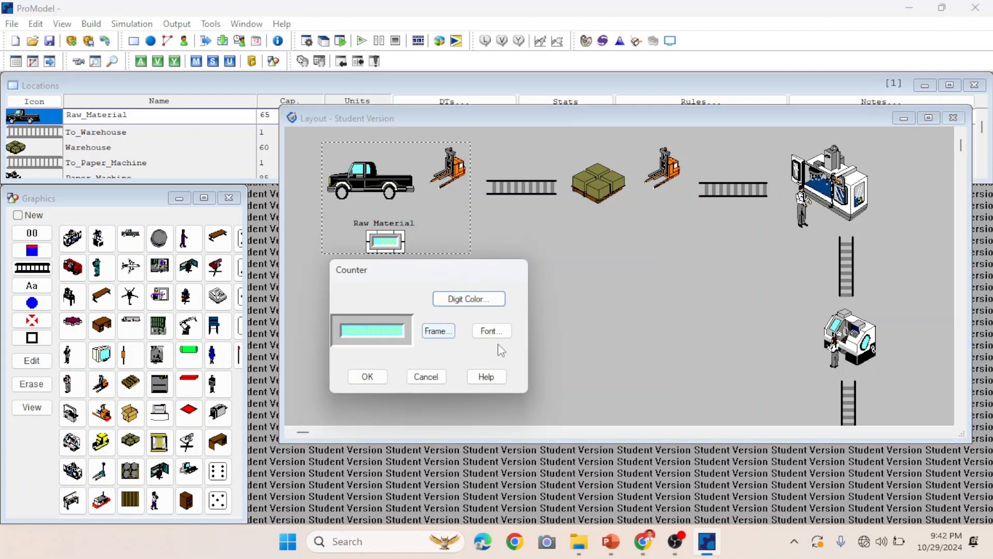
left_click(481, 302)
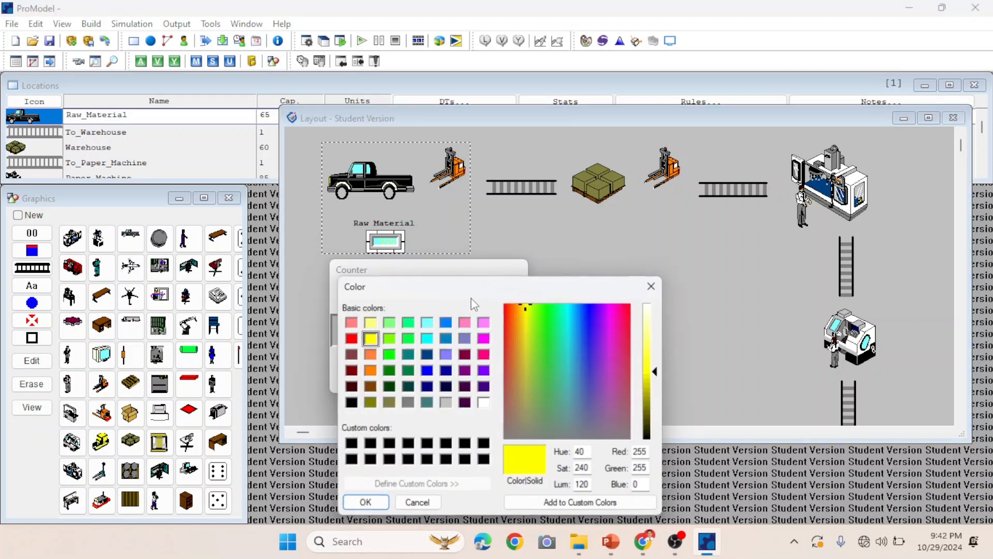
left_click(351, 403)
left_click(365, 502)
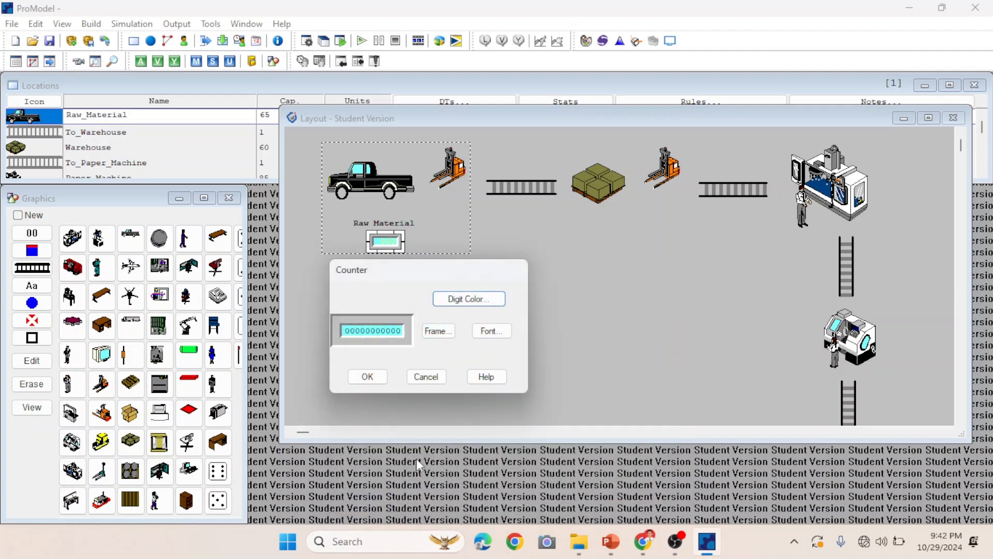
left_click(385, 382)
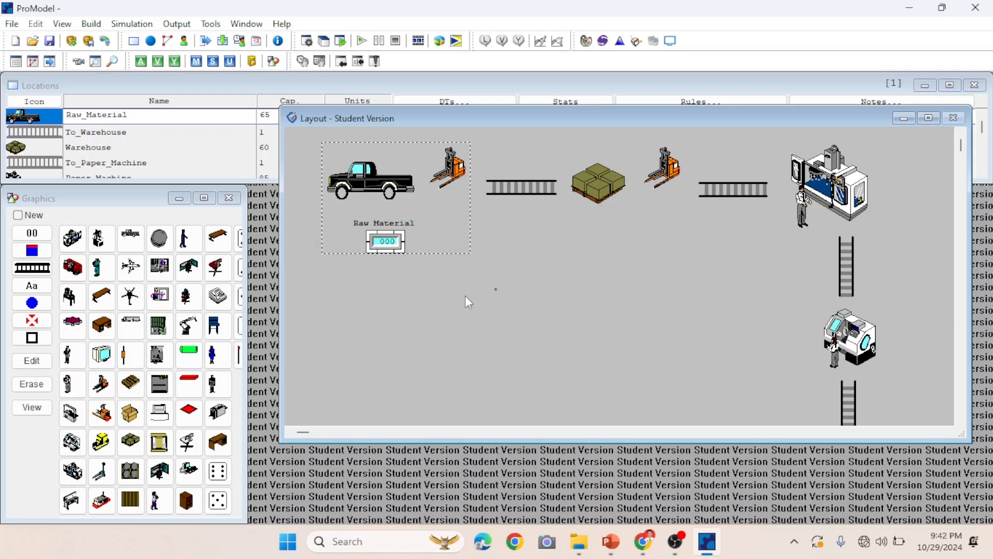
Add a Warehouse text label and a counter below the pallet graphic of the Warehouse location.
left_click(589, 198)
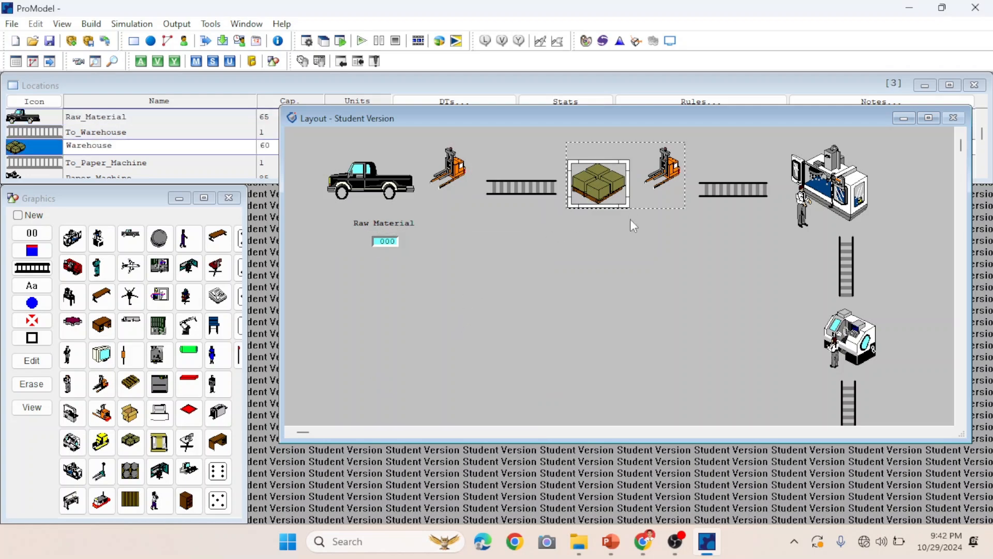
left_click(32, 285)
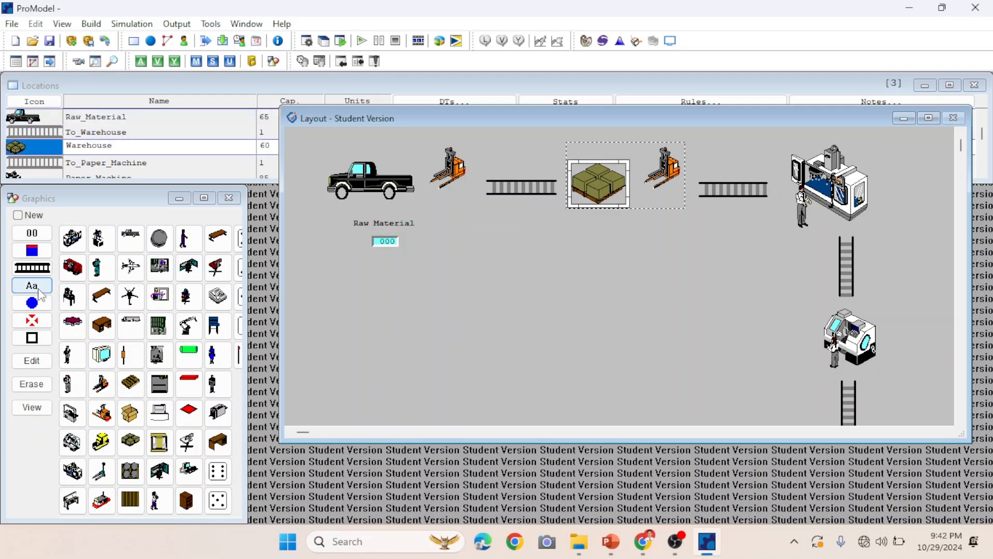
left_click(657, 202)
left_click_drag(653, 201, 615, 240)
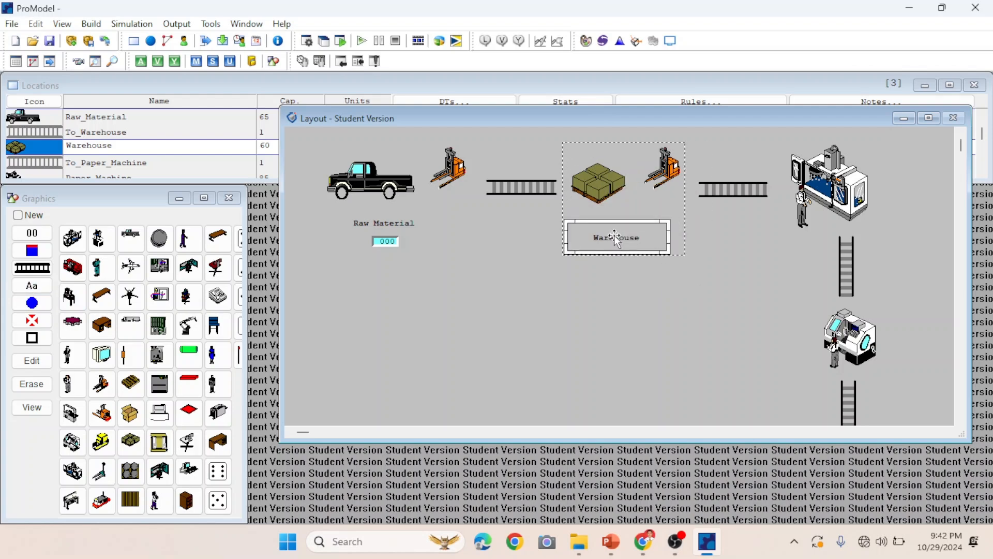
left_click(31, 232)
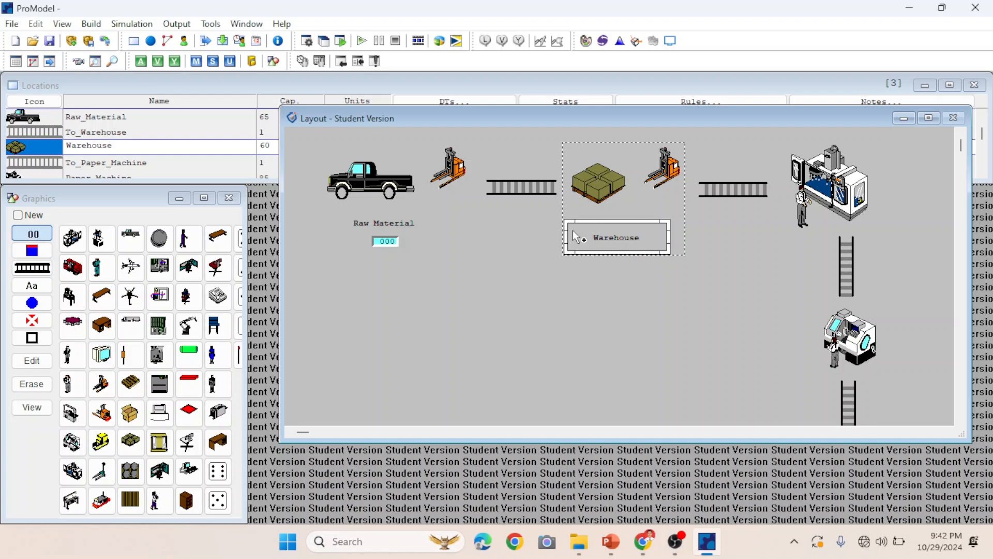
left_click(624, 247)
left_click_drag(625, 247, 622, 255)
Add a Paper Machine text label and a counter beside the paper machine graphic of the Paper_Machine location.
left_click(815, 183)
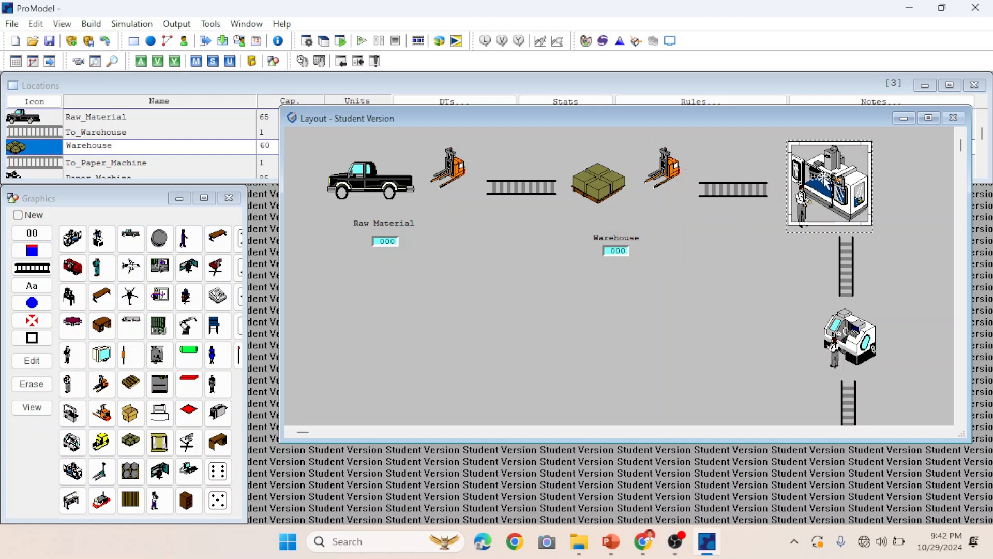
left_click(40, 286)
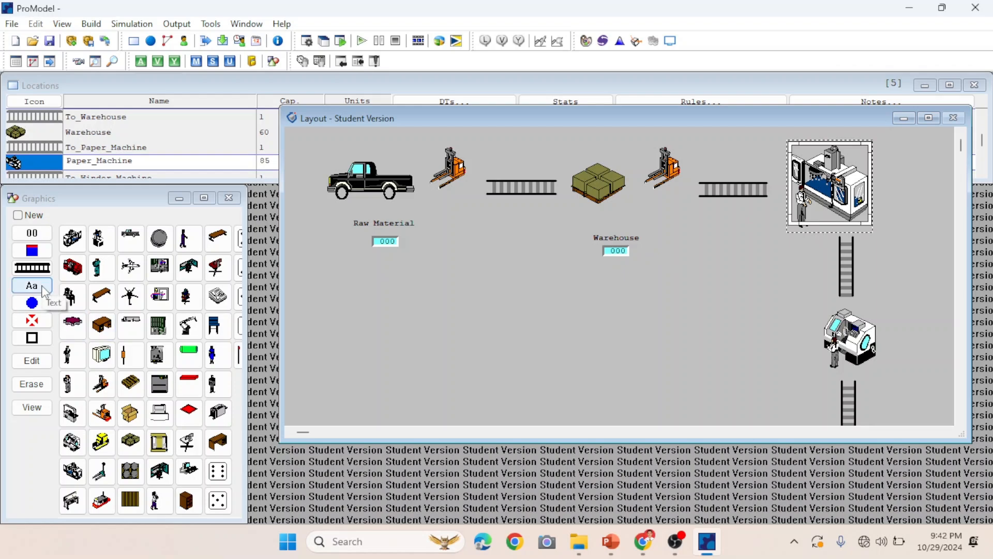
left_click(866, 166)
left_click_drag(878, 167, 930, 181)
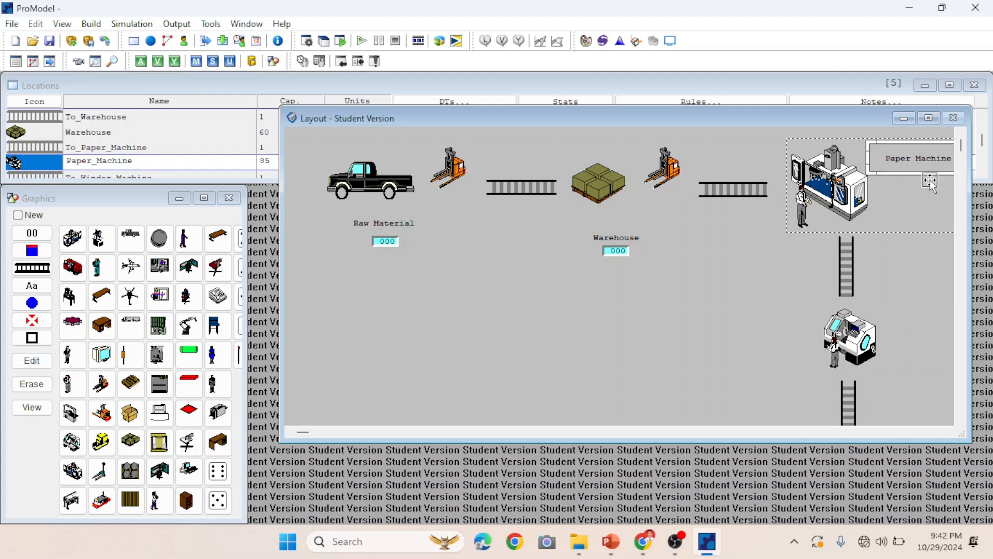
left_click(949, 432)
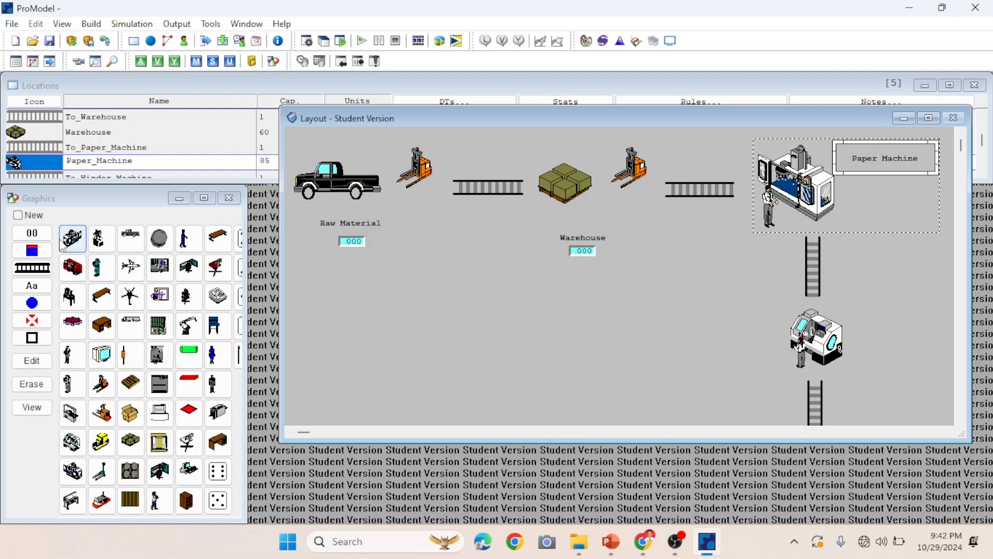
left_click(34, 235)
left_click(882, 188)
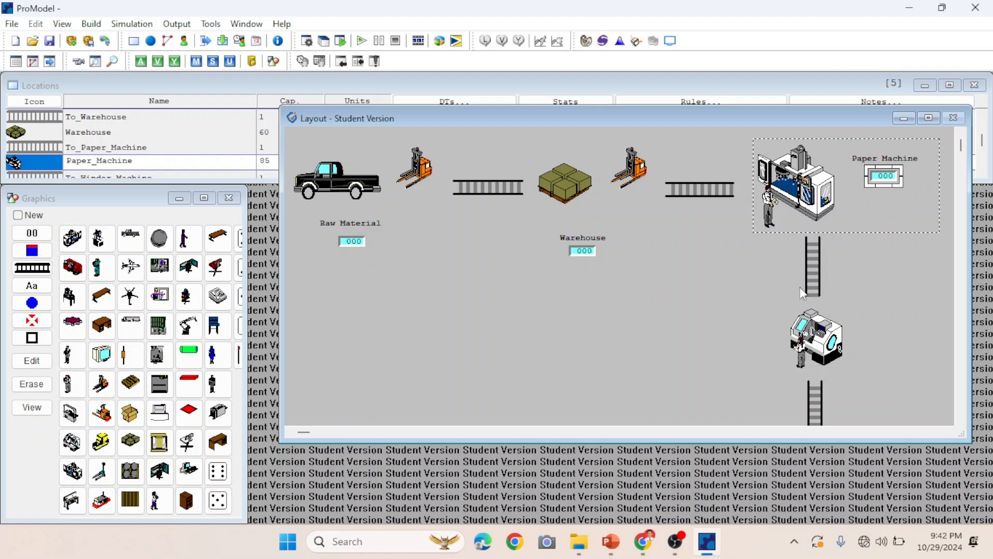
Add a Winder Machine text label and a counter beside the winder machine graphic of the Winder_Machine location.
left_click(816, 332)
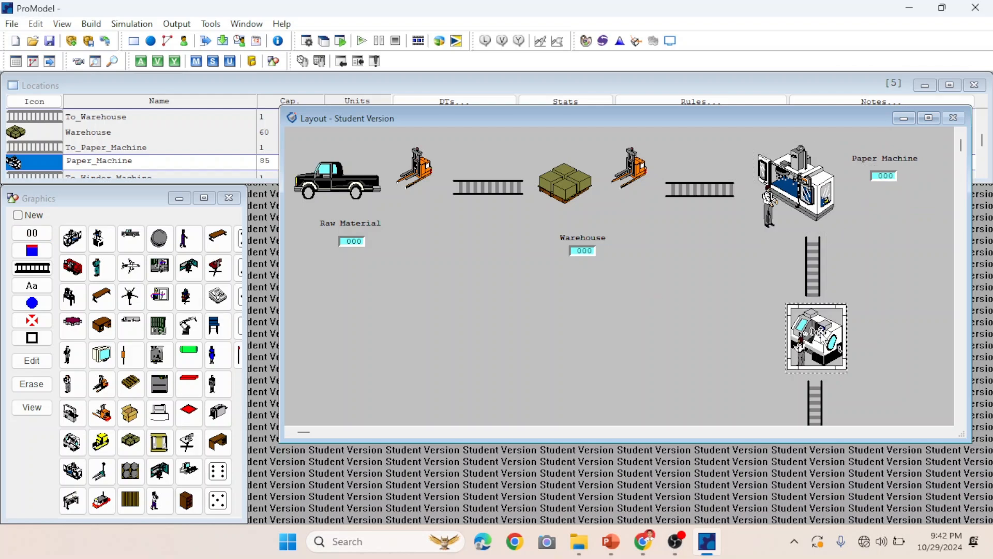
left_click(49, 289)
left_click(878, 321)
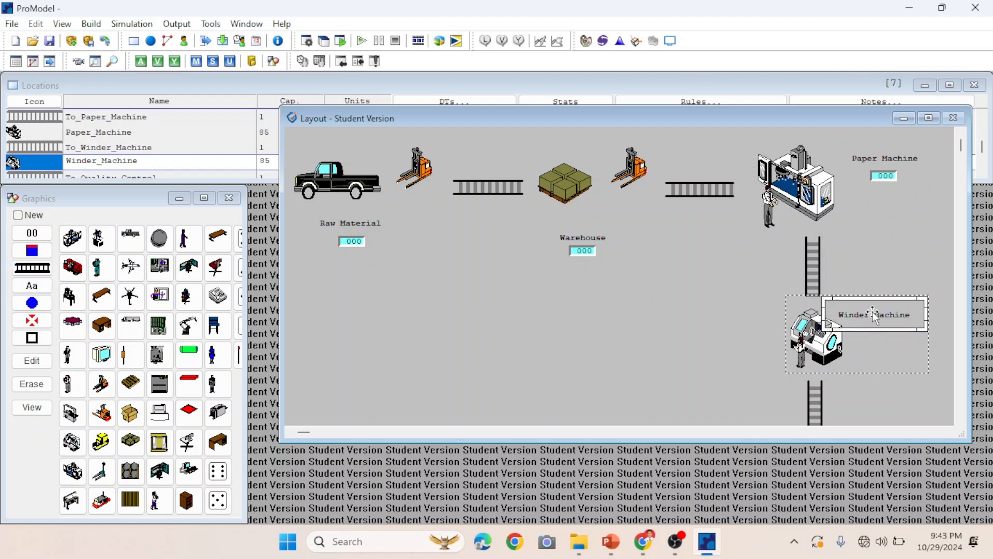
mouse_move(872, 312)
left_mouse_down()
mouse_move(899, 304)
mouse_move(891, 312)
left_mouse_up()
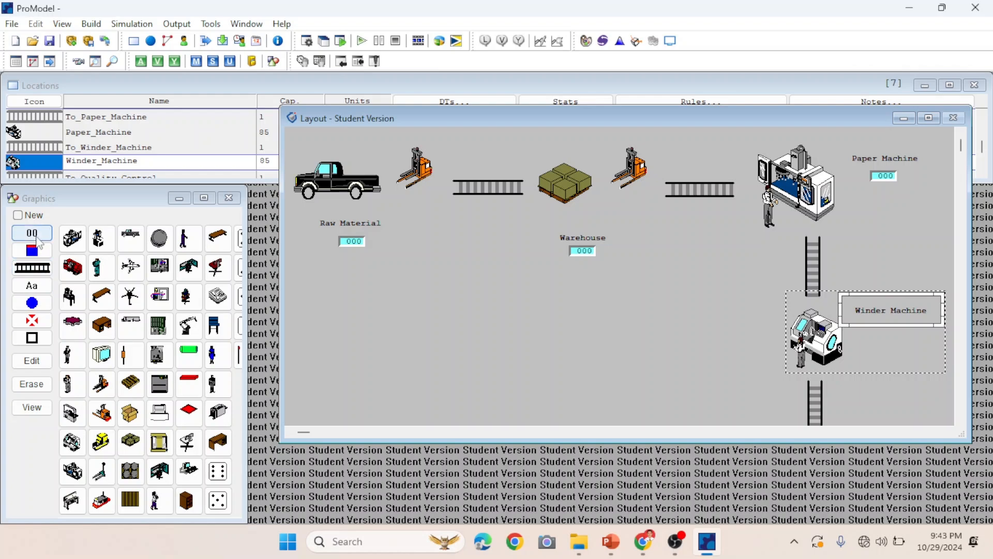
left_click(37, 239)
left_click(879, 326)
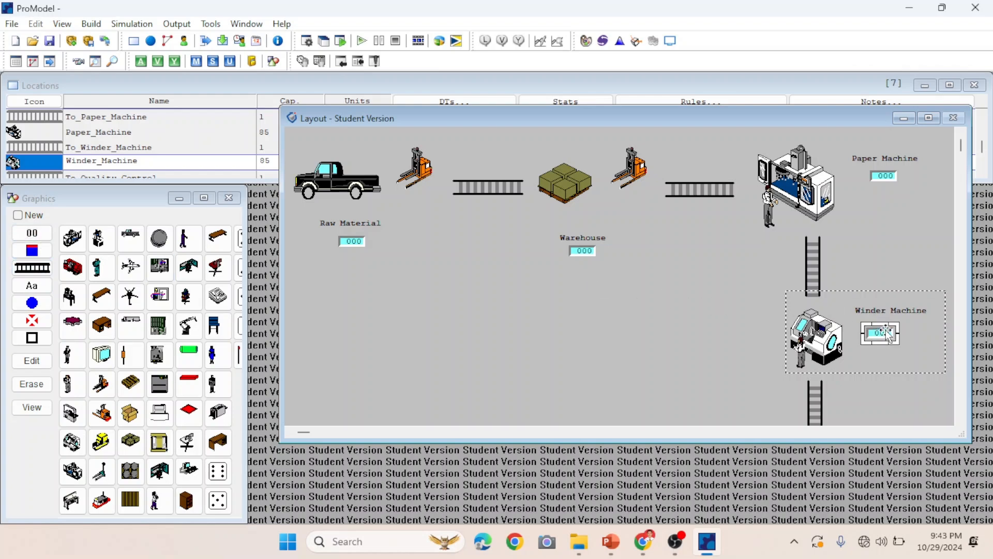
left_click_drag(890, 327, 893, 324)
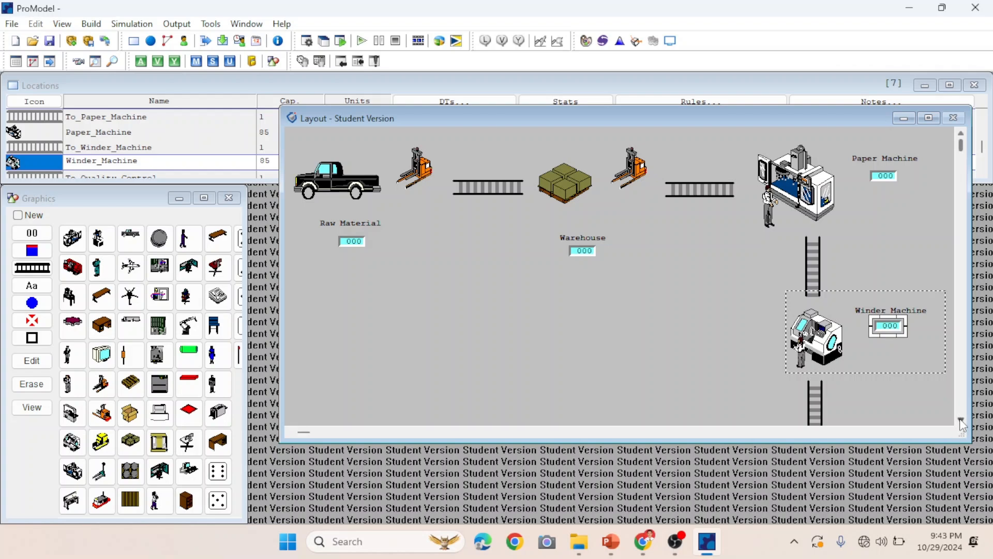
Add a Quality Control text label and a counter beside the inspection station of the Quality_Control location.
scroll(961, 425, "down", 5)
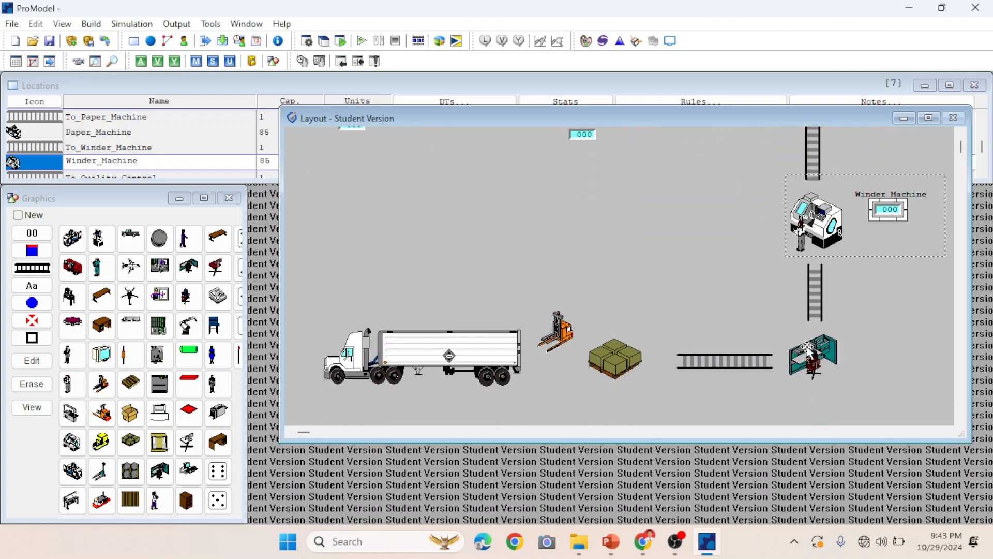
left_click(827, 361)
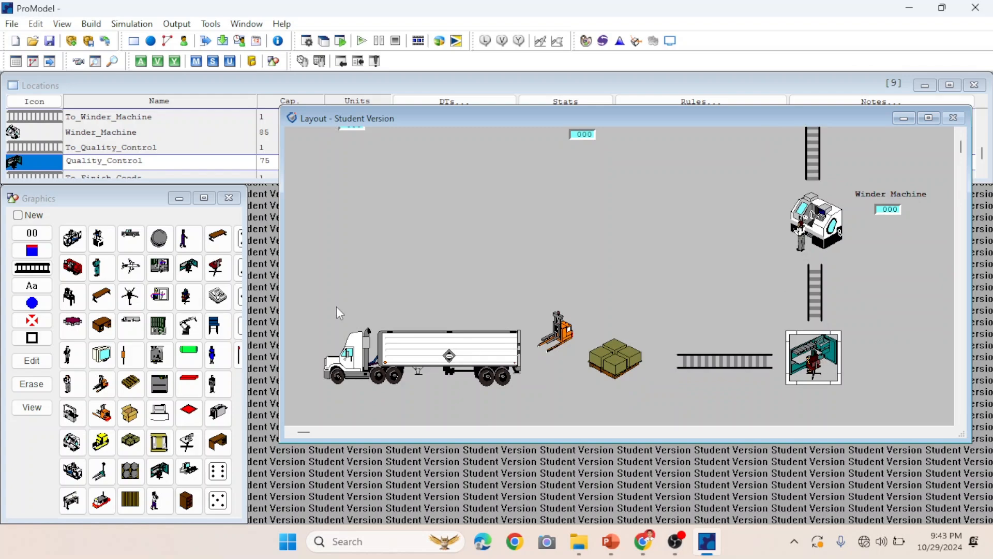
left_click(886, 331)
left_click_drag(889, 329, 891, 332)
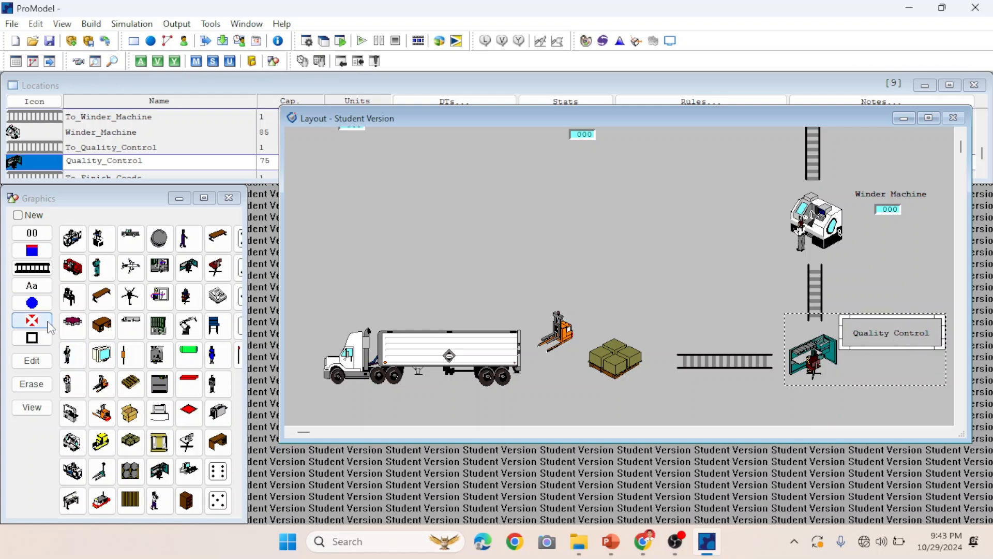
left_click(33, 234)
left_click(894, 371)
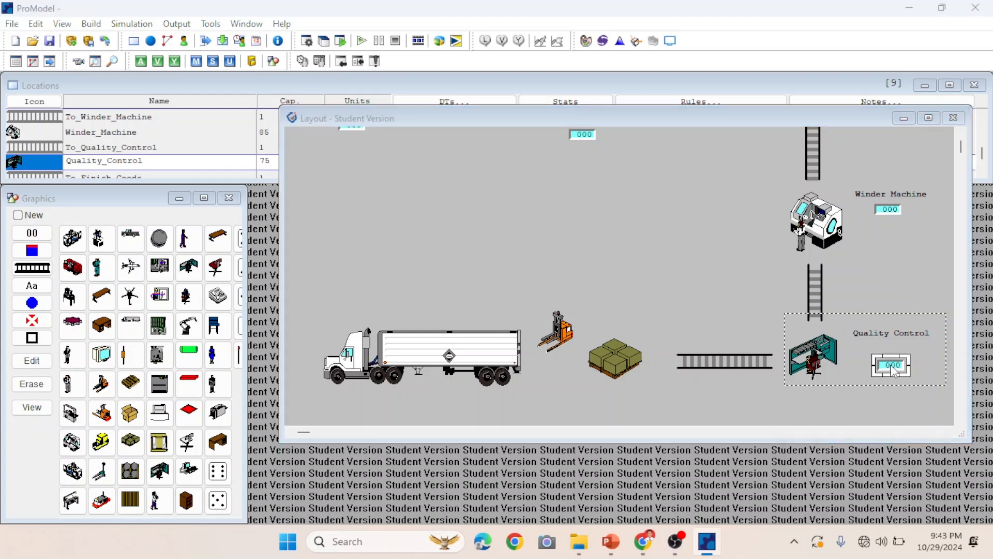
left_click(888, 483)
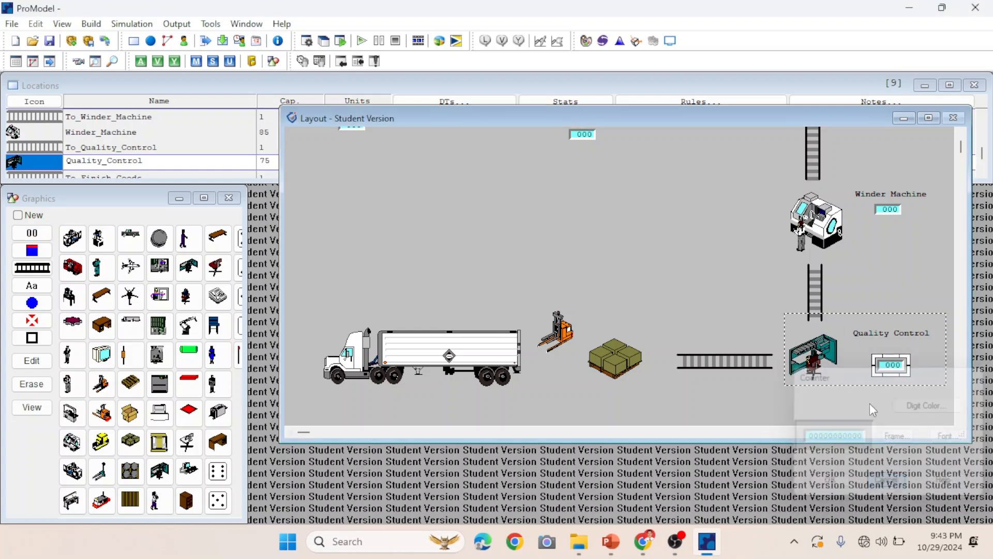
left_click_drag(889, 375, 890, 362)
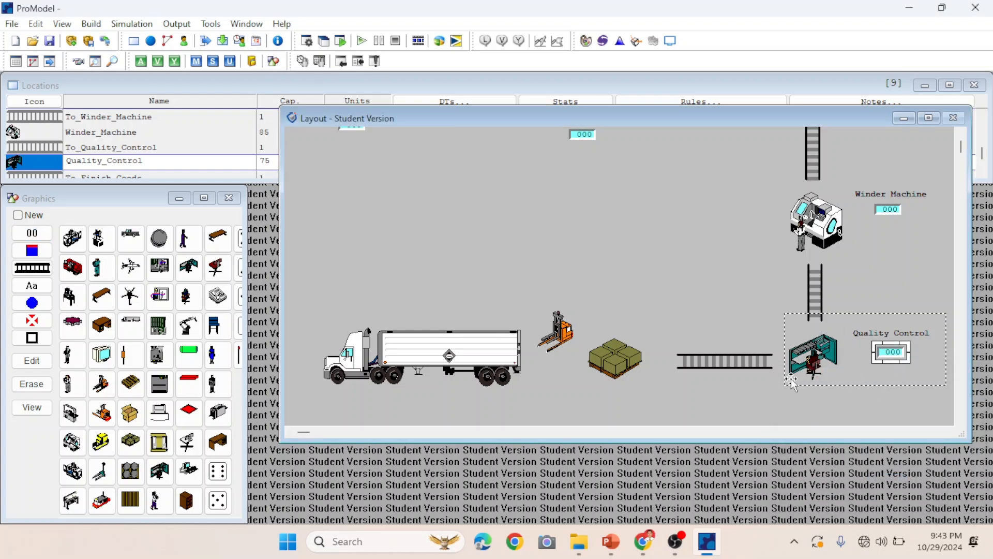
Add a Delivery text label and a counter above the truck of the Delivery location.
left_click(617, 360)
left_click(475, 359)
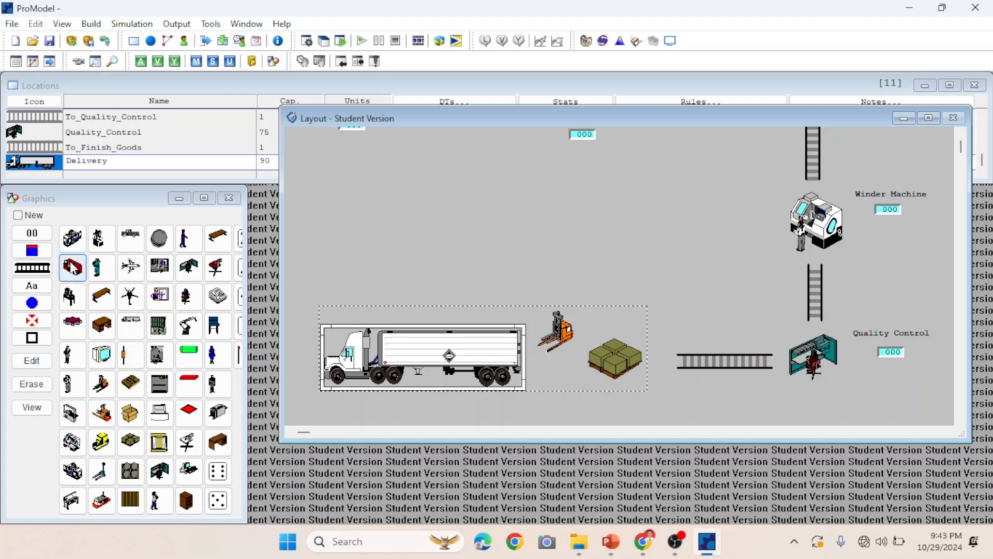
left_click(32, 233)
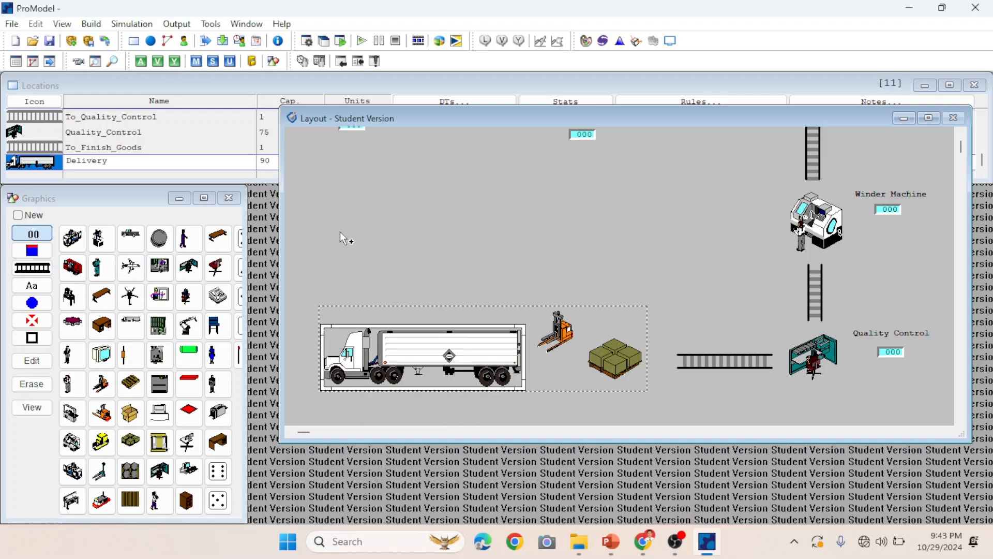
left_click(404, 261)
left_click(414, 273)
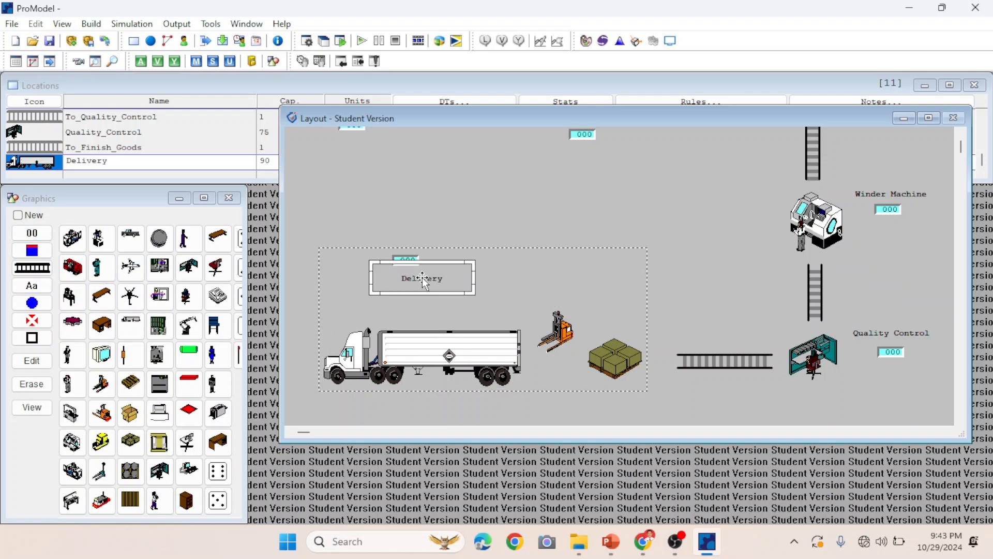
left_click_drag(414, 273, 417, 302)
left_click(462, 297)
left_click(412, 300)
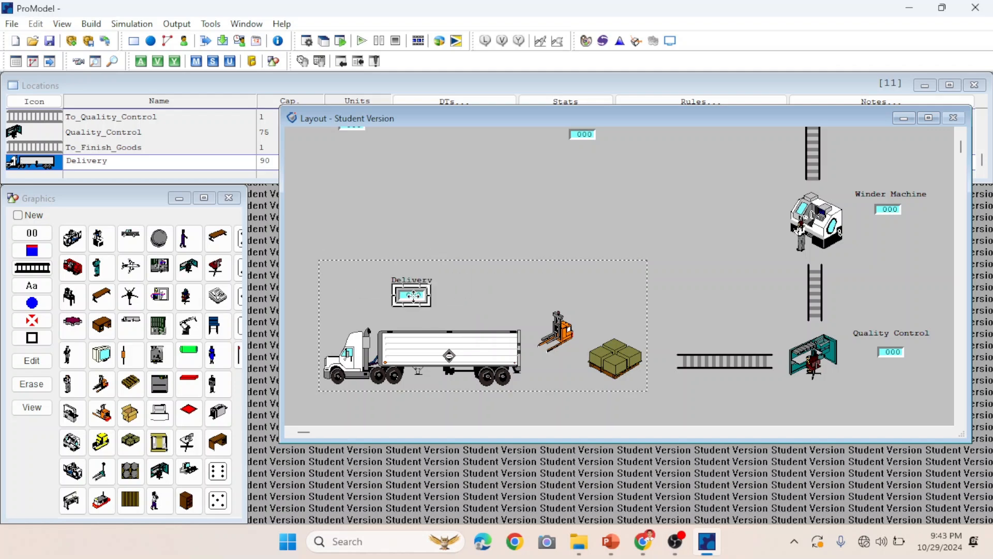
left_click(437, 241)
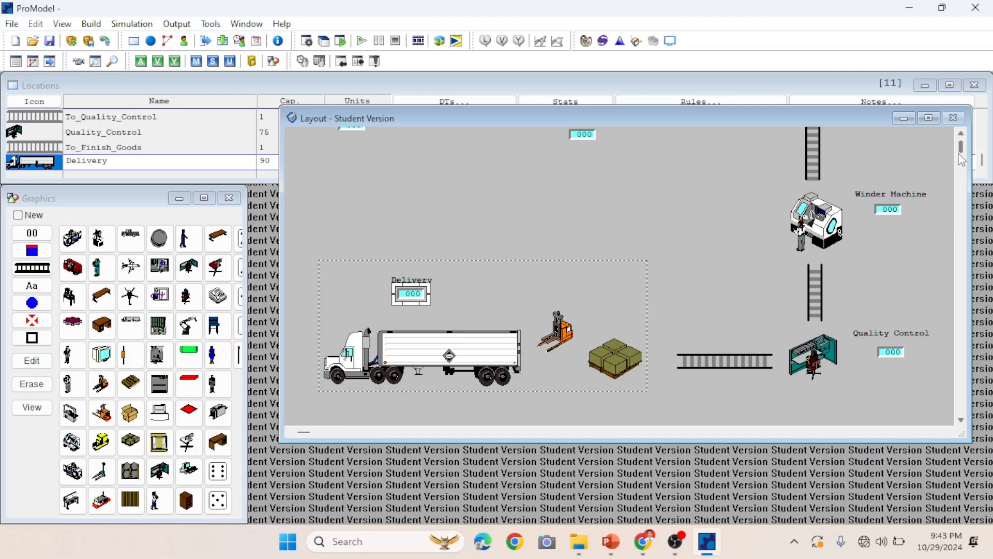
Review the whole layout with all location labels and counters in an enlarged layout window.
left_click_drag(961, 156, 961, 150)
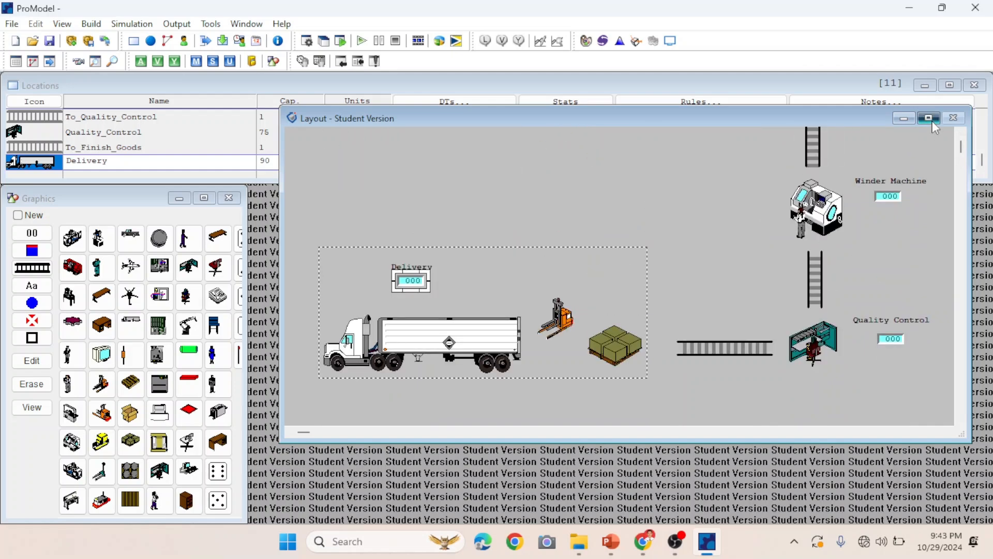
left_click(929, 119)
left_click_drag(986, 92, 985, 87)
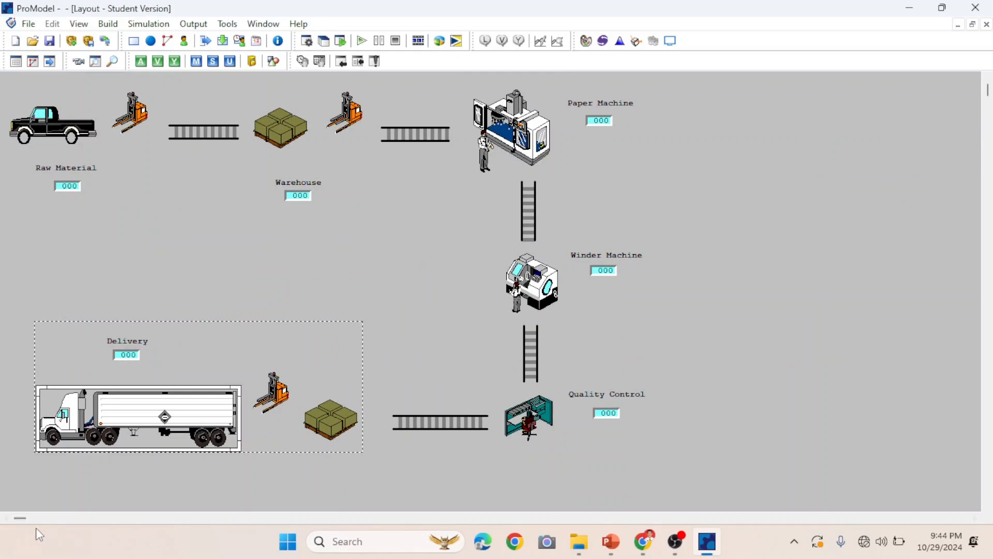
left_click_drag(23, 519, 2, 520)
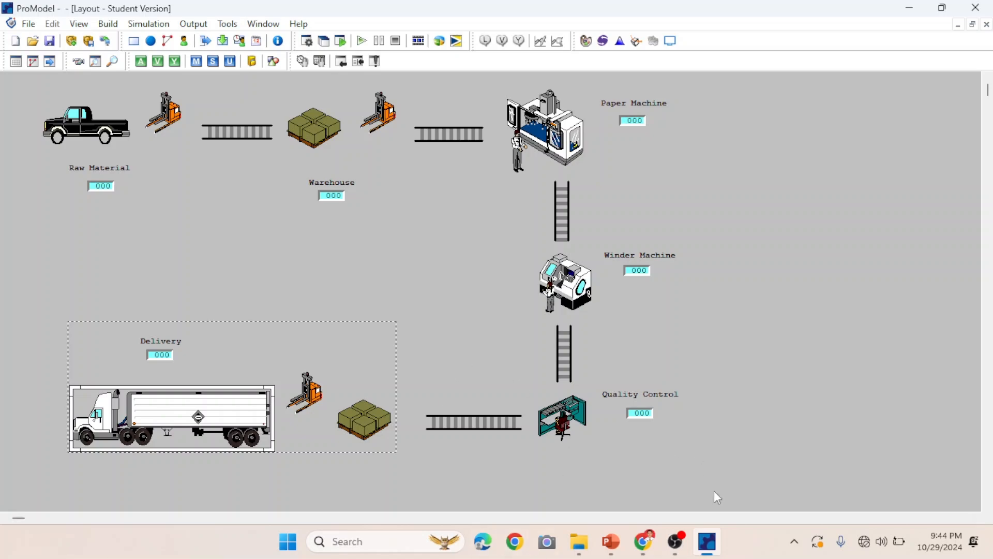
mouse_move(713, 544)
left_click(973, 24)
left_click_drag(467, 118, 456, 184)
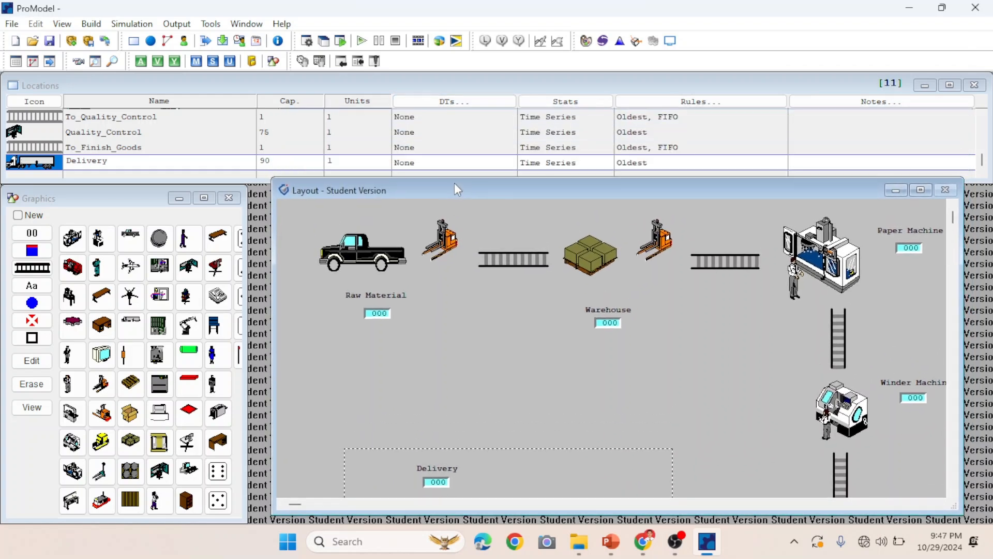
scroll(126, 91, "up", 1)
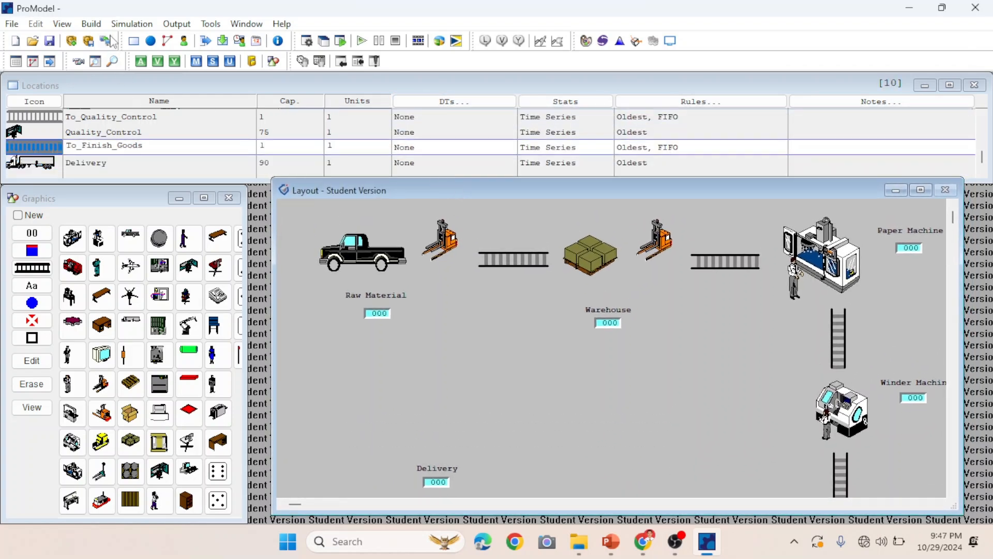
Create two entities, desktop and Computer, each from a library graphic.
left_click(91, 24)
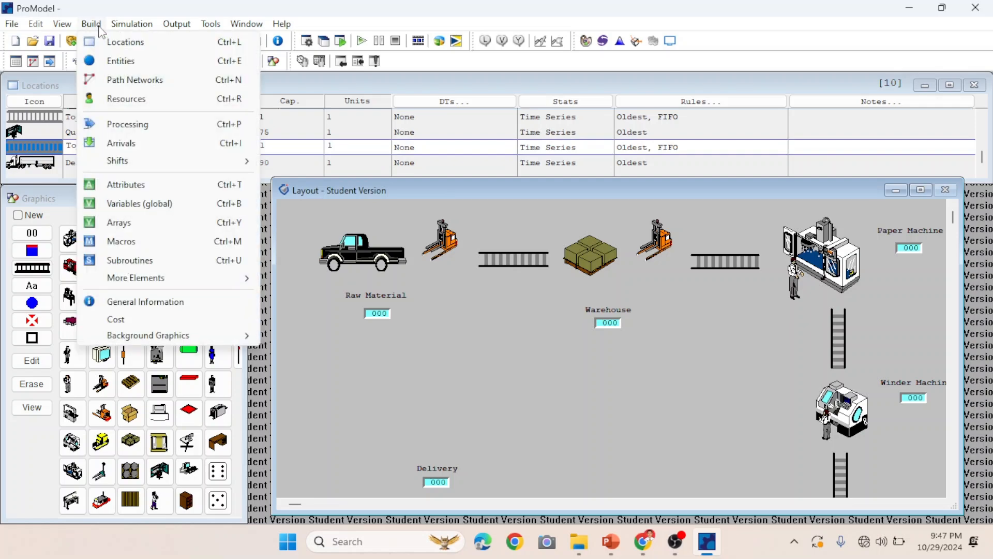
left_click(121, 62)
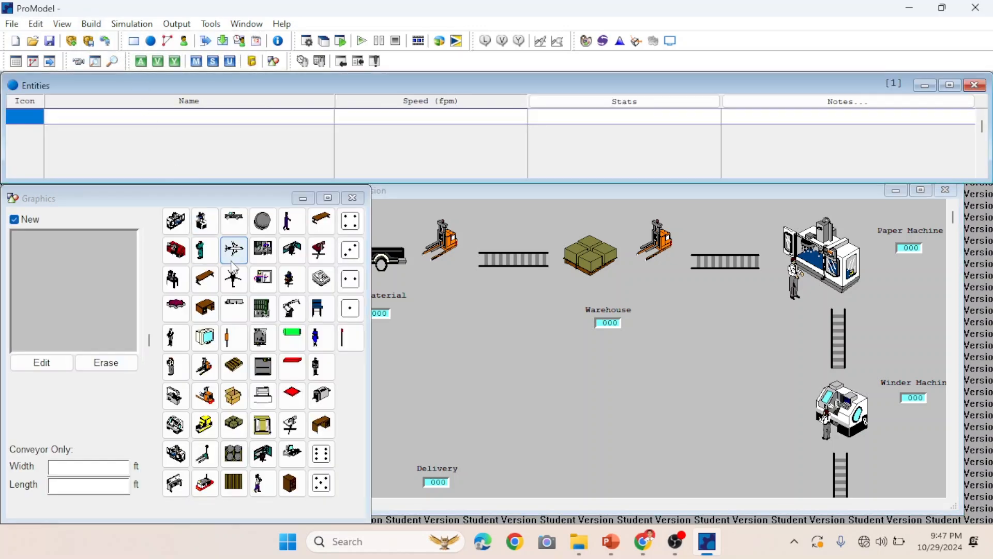
left_click(262, 250)
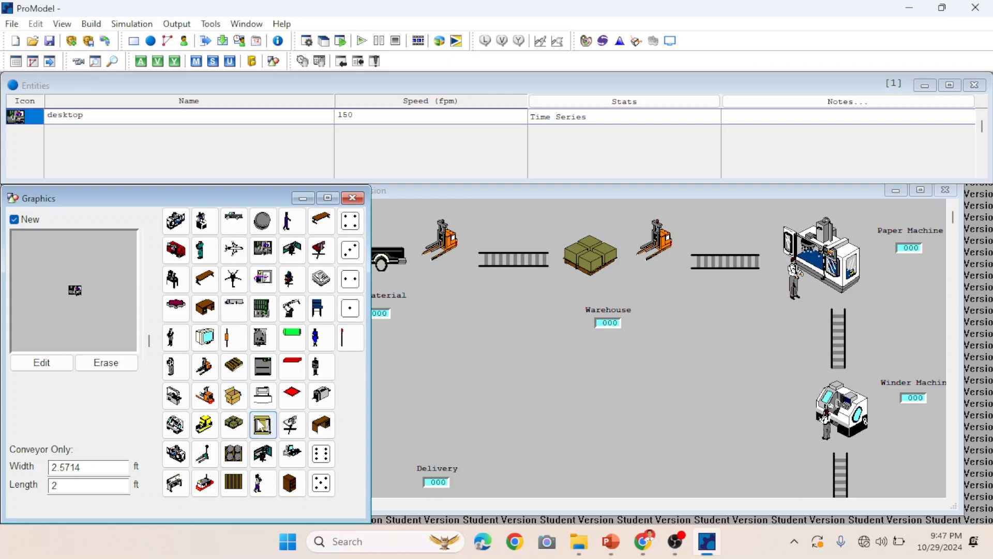
left_click(293, 456)
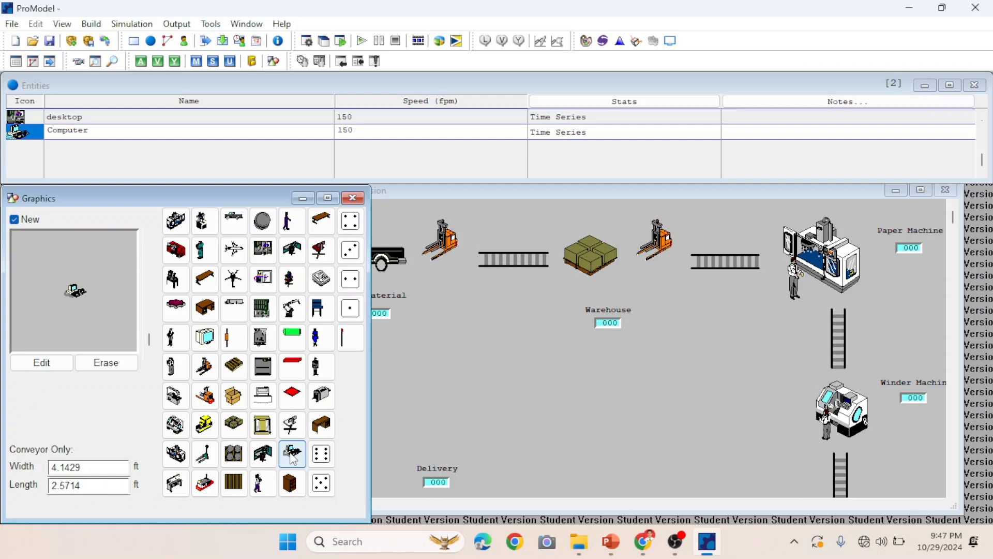
Define an arrival of the desktop entity at the Raw_Material location.
left_click(94, 25)
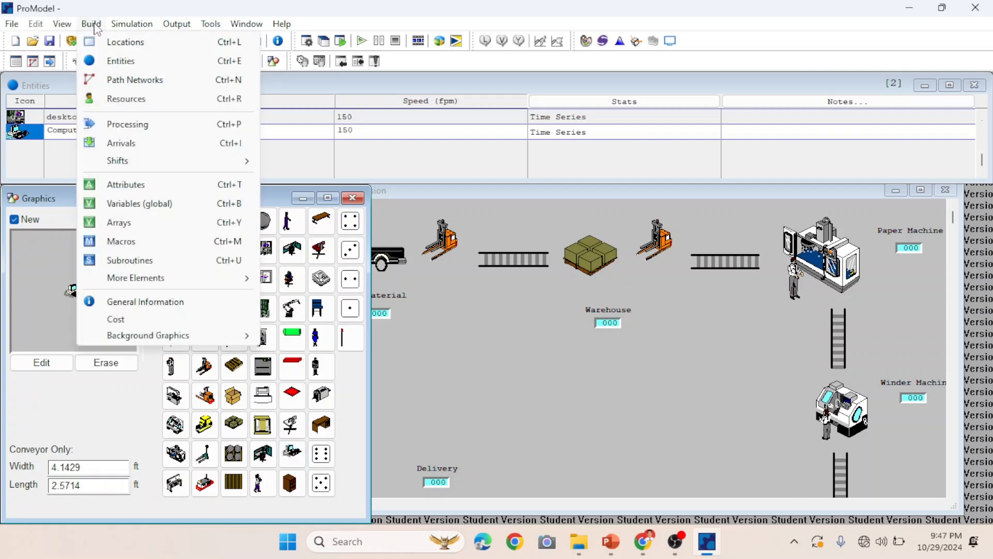
left_click(121, 143)
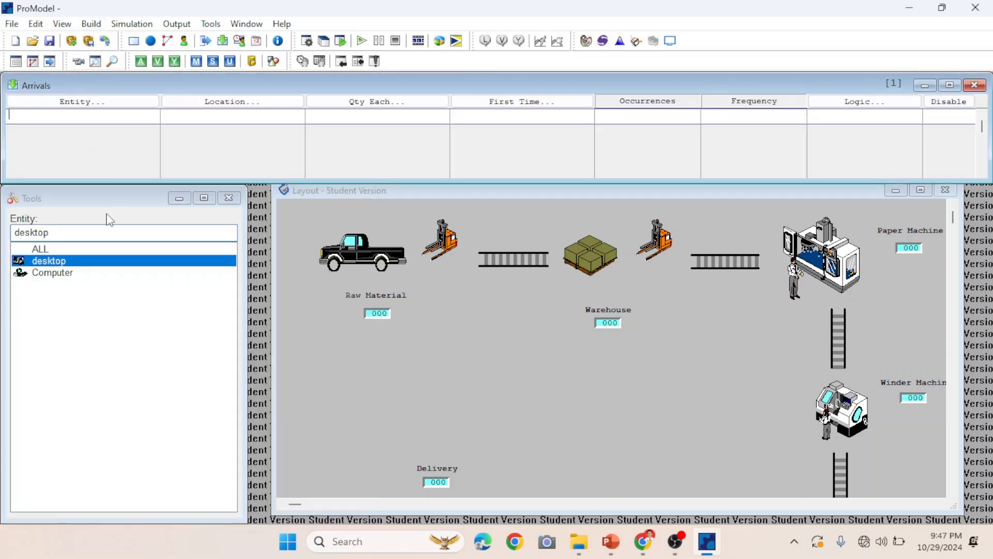
left_click(71, 264)
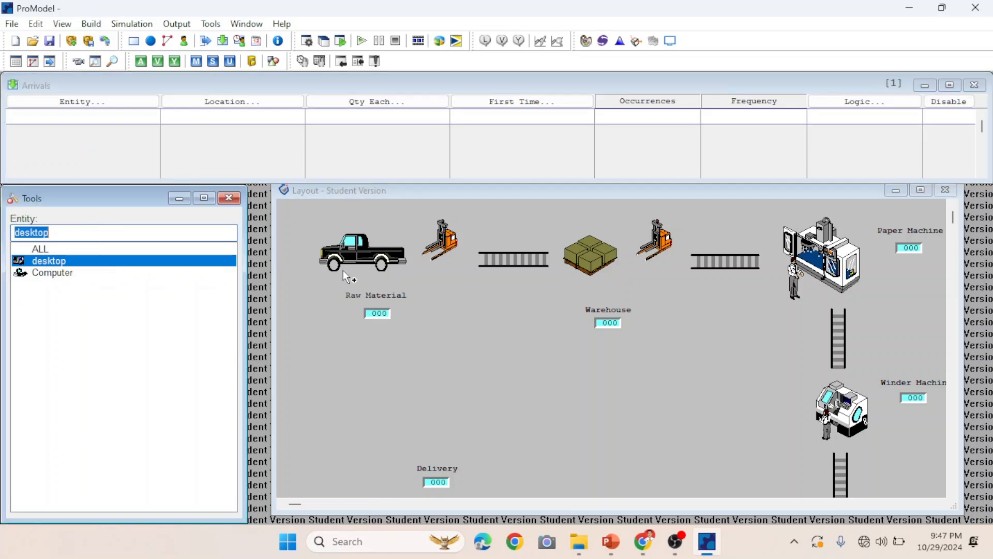
left_click(357, 261)
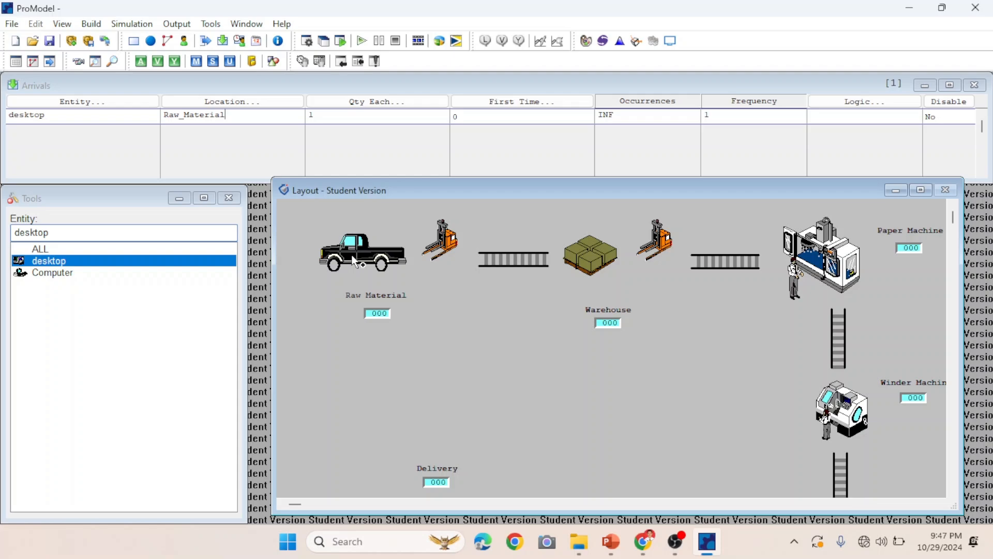
Open the processing editor and route desktop from Raw_Material to the To_Warehouse conveyor, then from To_Warehouse to Warehouse.
left_click(91, 24)
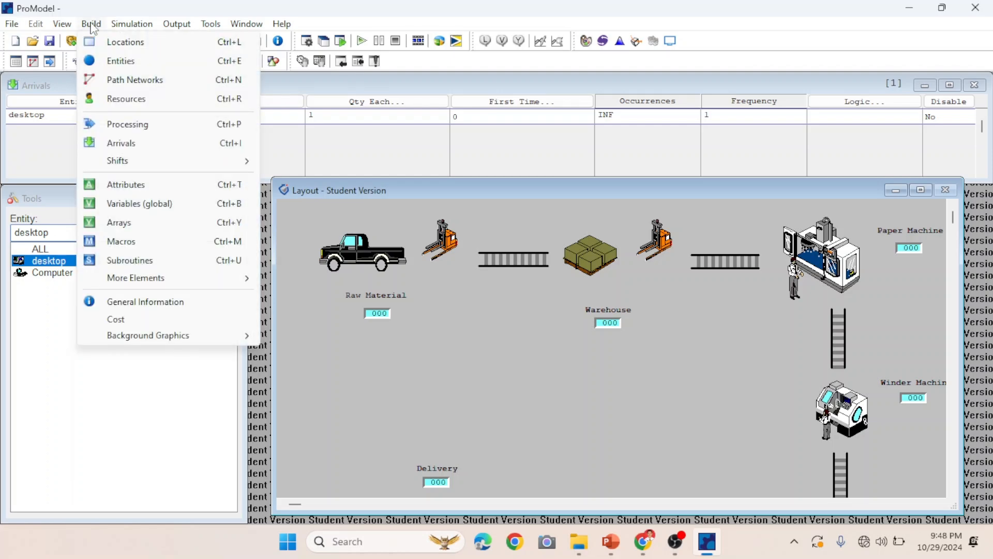
left_click(150, 127)
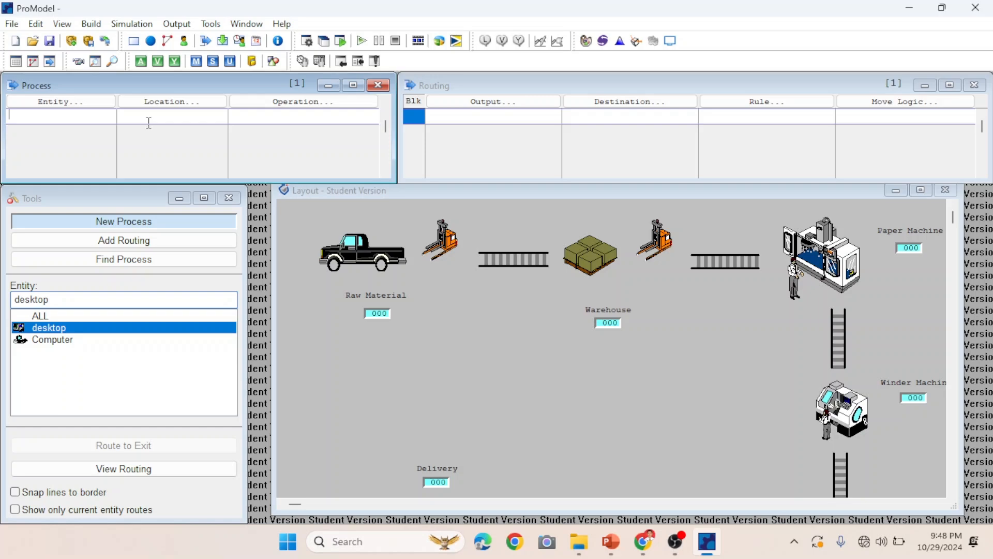
left_click(357, 260)
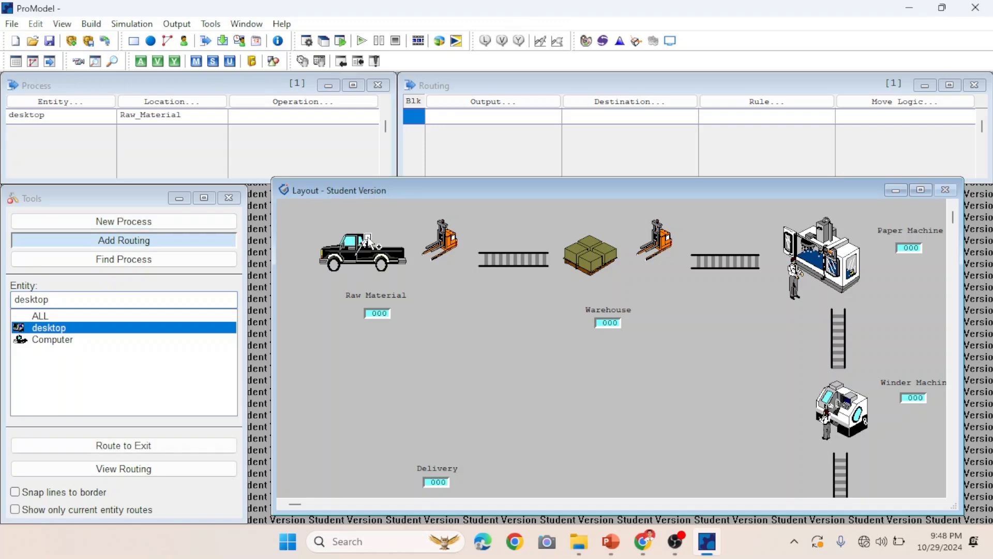
left_click(504, 261)
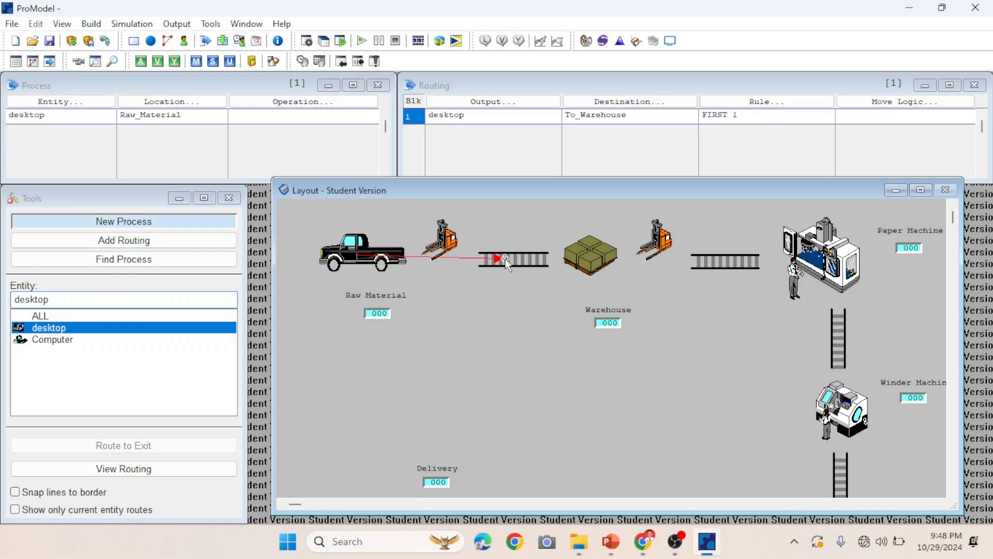
left_click(527, 265)
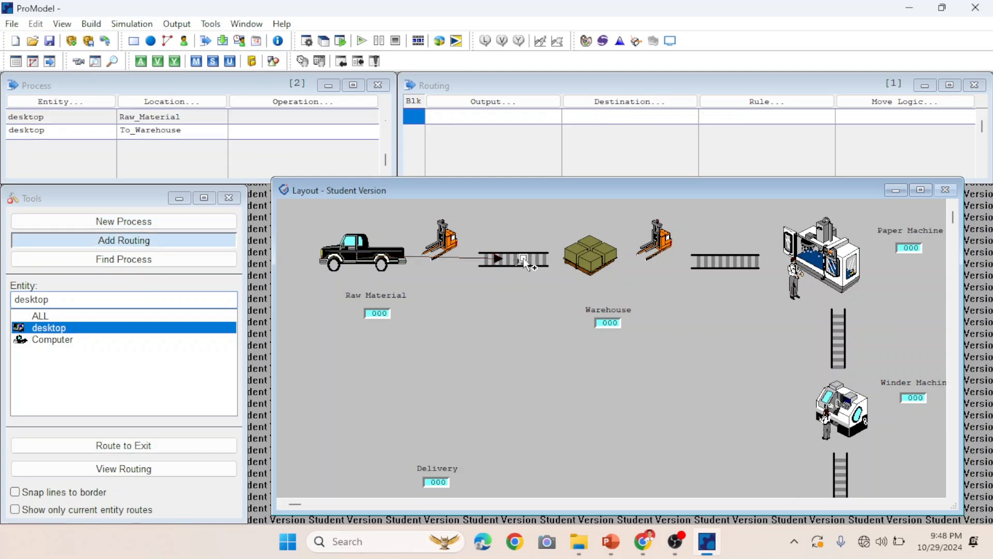
left_click(585, 257)
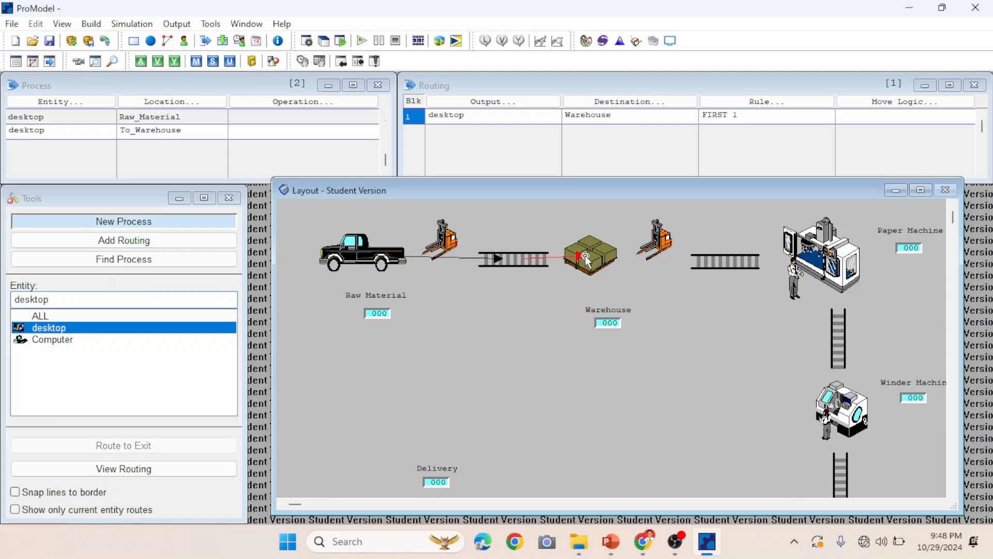
Route desktop from Warehouse to the To_Paper_Machine conveyor, then from To_Paper_Machine to Paper_Machine.
left_click(585, 258)
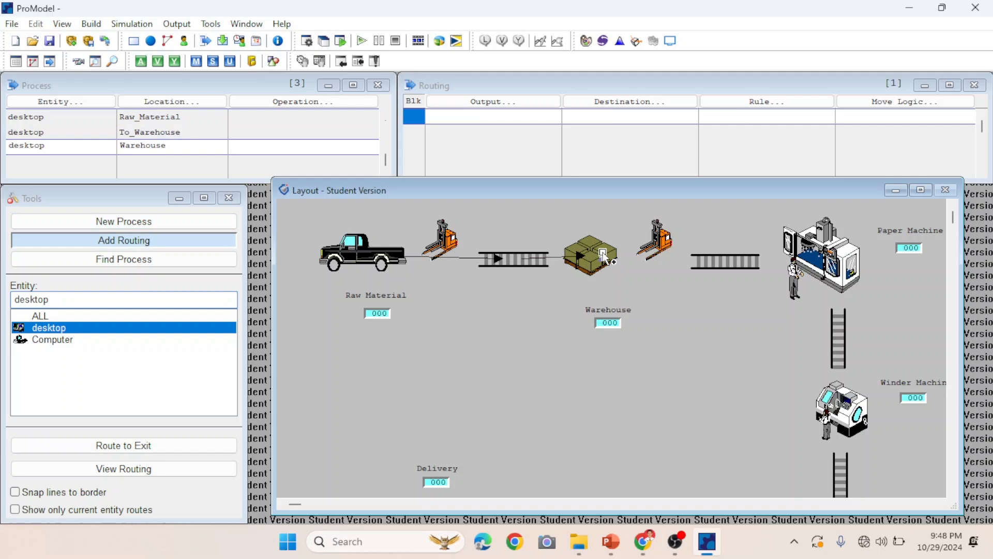
left_click(715, 264)
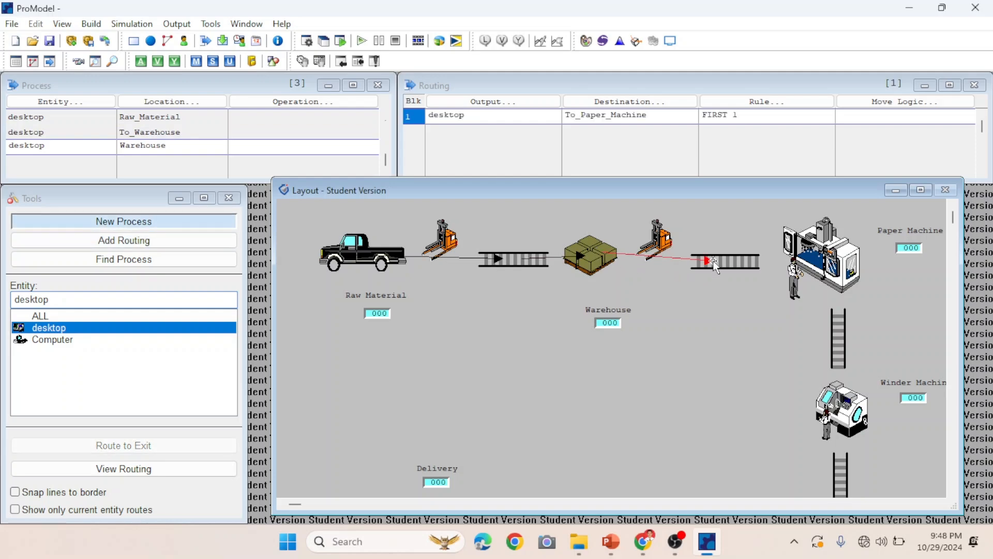
left_click(731, 263)
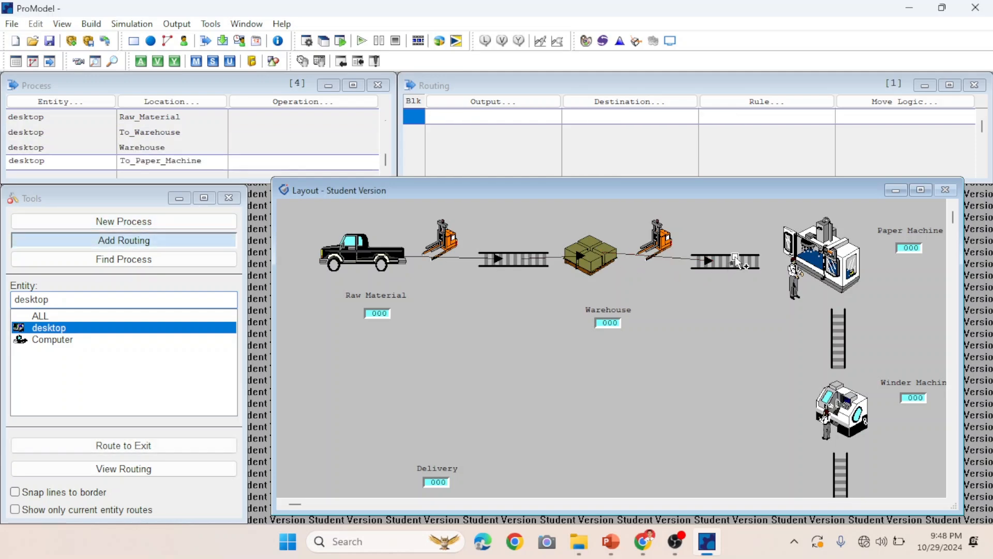
left_click(824, 252)
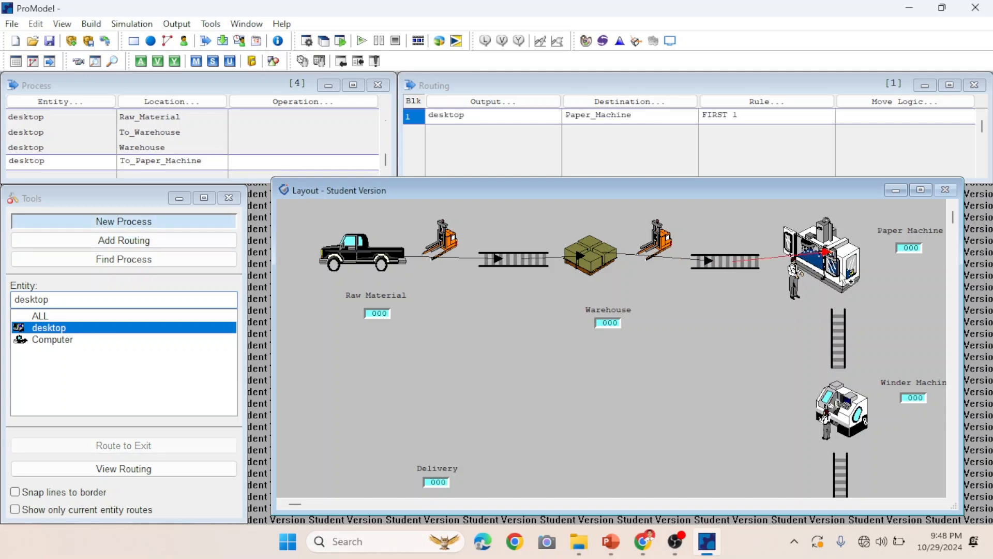
Route desktop from Paper_Machine to the To_Winder_Machine conveyor, changing the routing output entity to Computer.
left_click(843, 269)
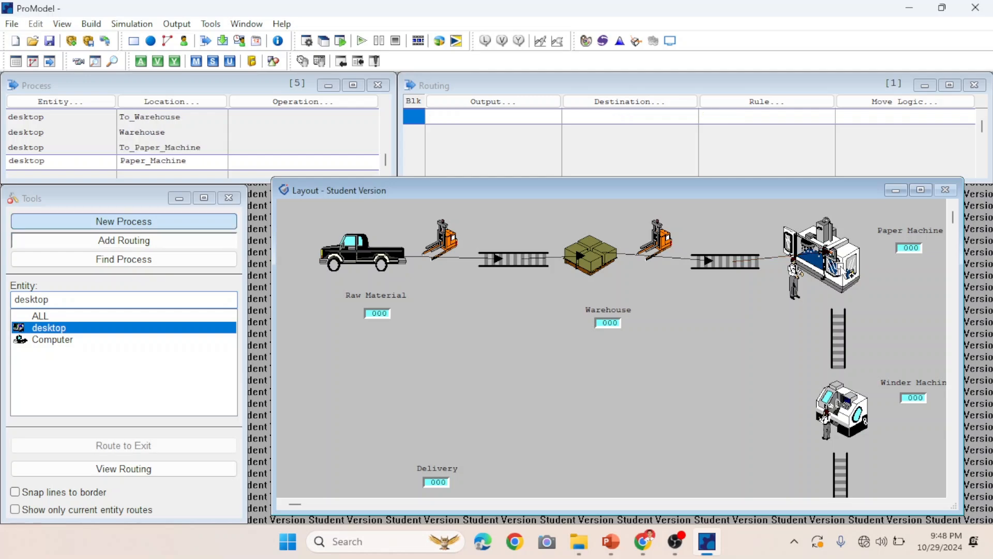
left_click(839, 336)
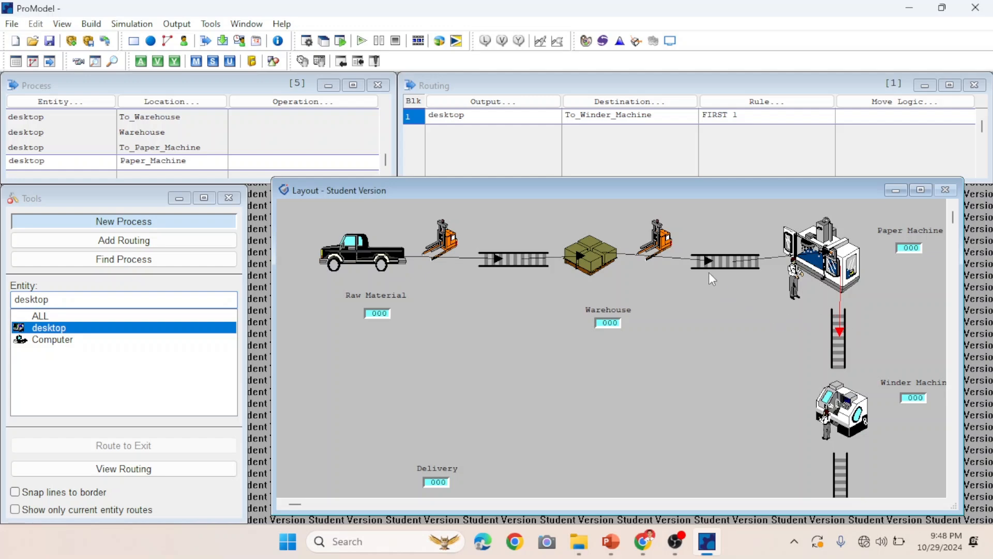
left_click(524, 105)
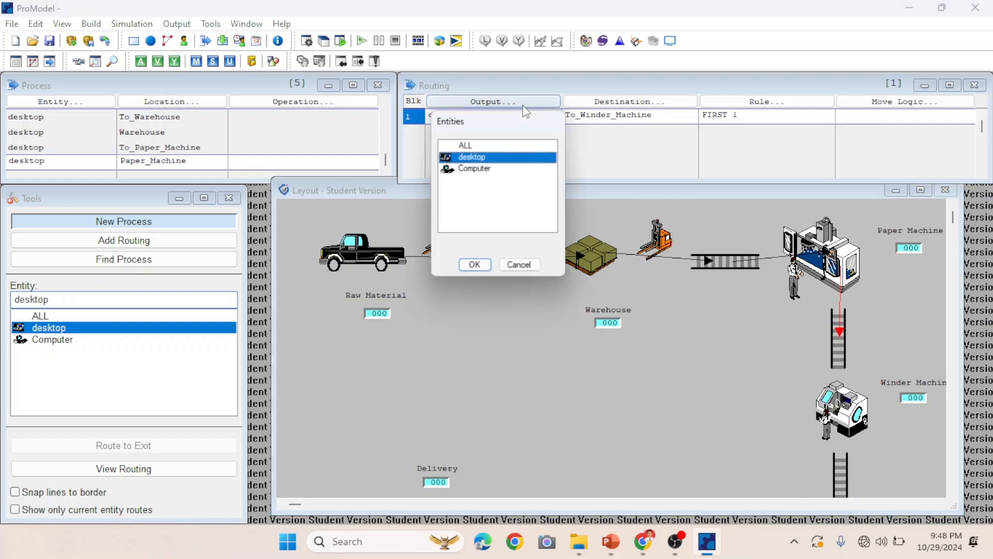
left_click(480, 169)
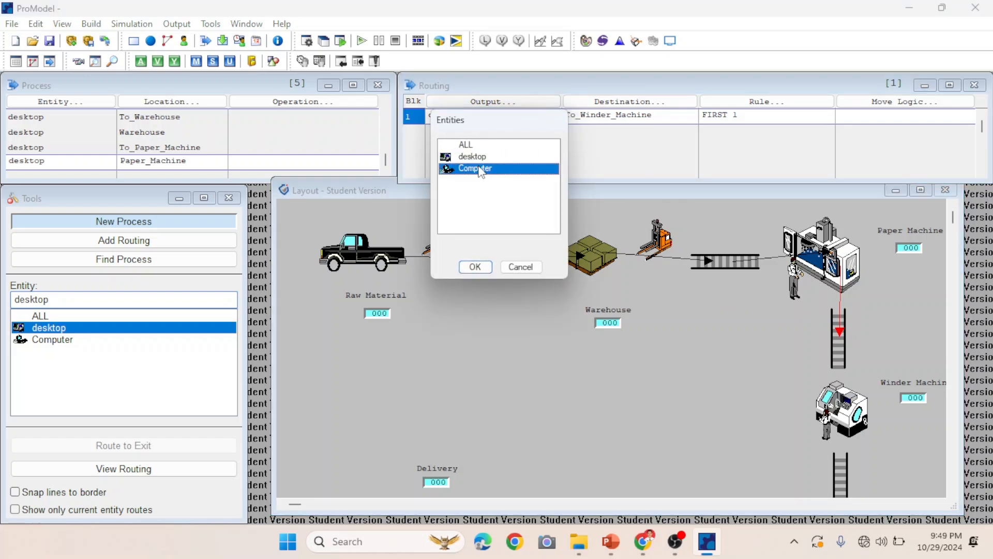
left_click(475, 267)
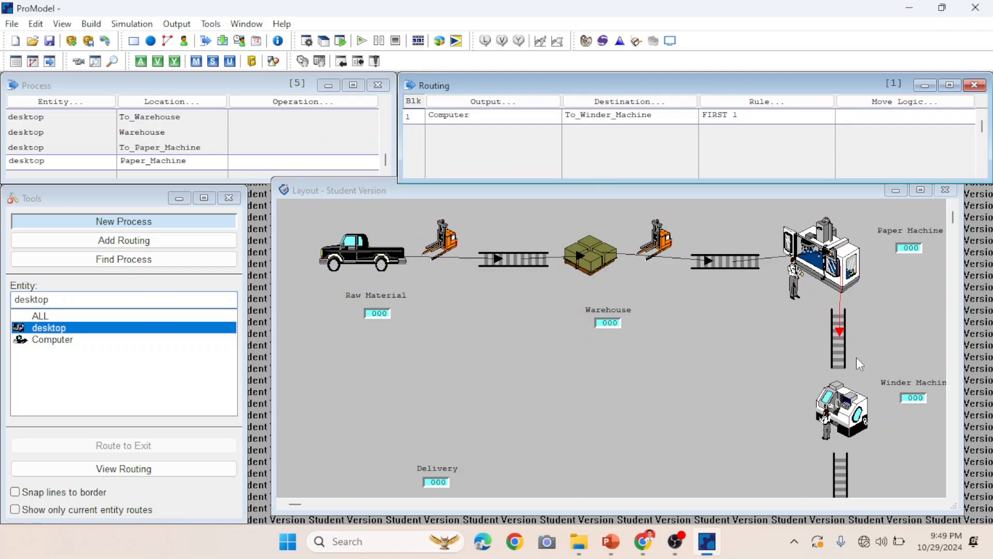
Route from To_Winder_Machine to Winder_Machine with output Computer, and set that process's entity to Computer.
left_click(955, 495)
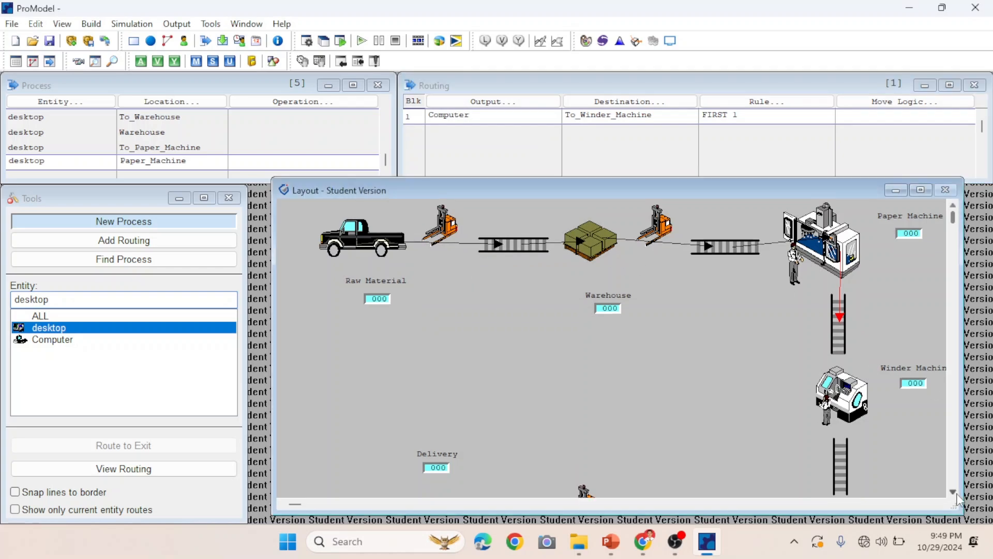
left_click(956, 494)
left_click(956, 493)
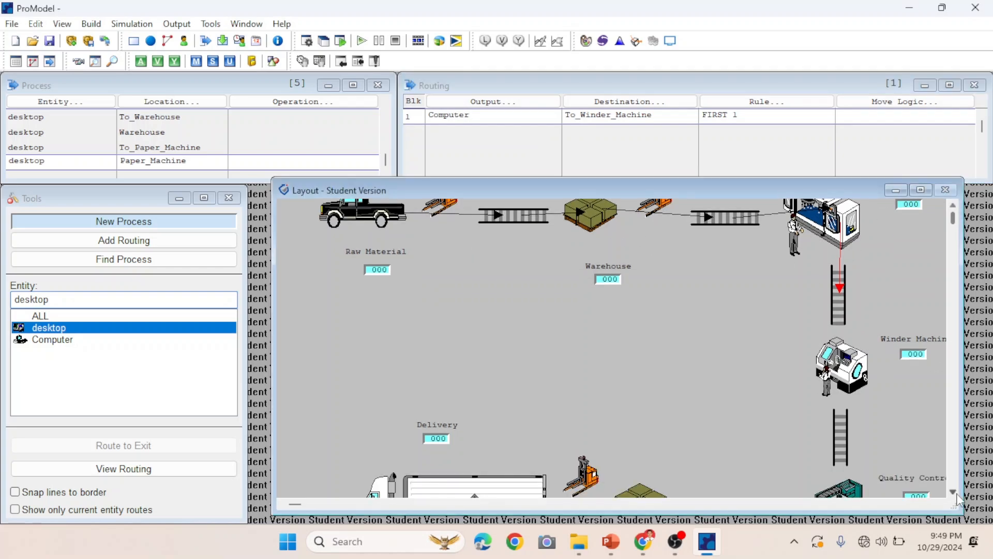
left_click(837, 303)
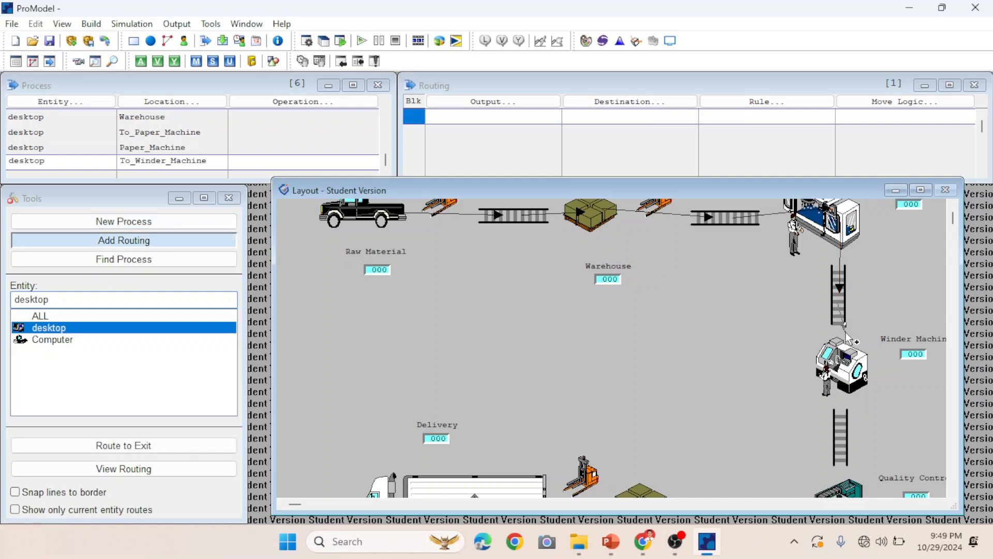
left_click(840, 364)
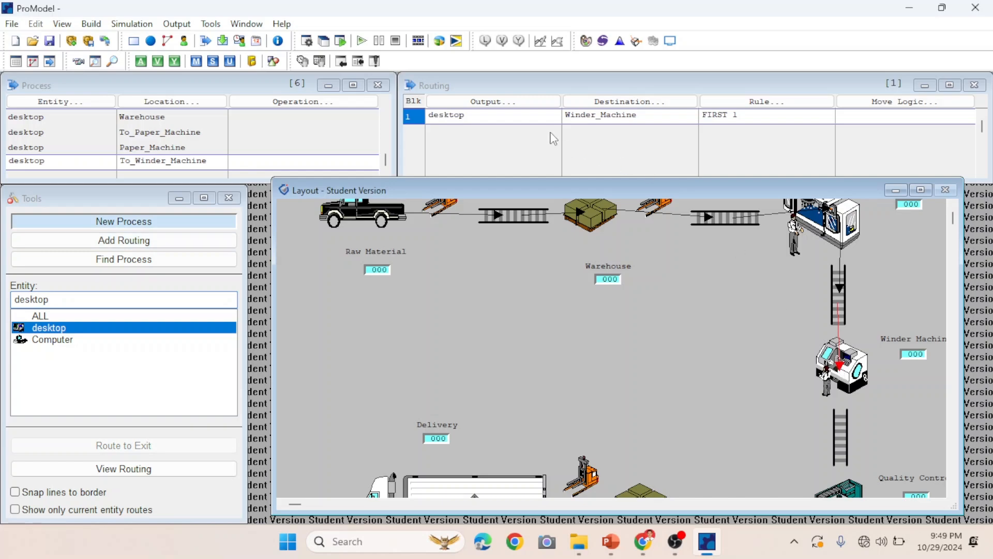
left_click(527, 107)
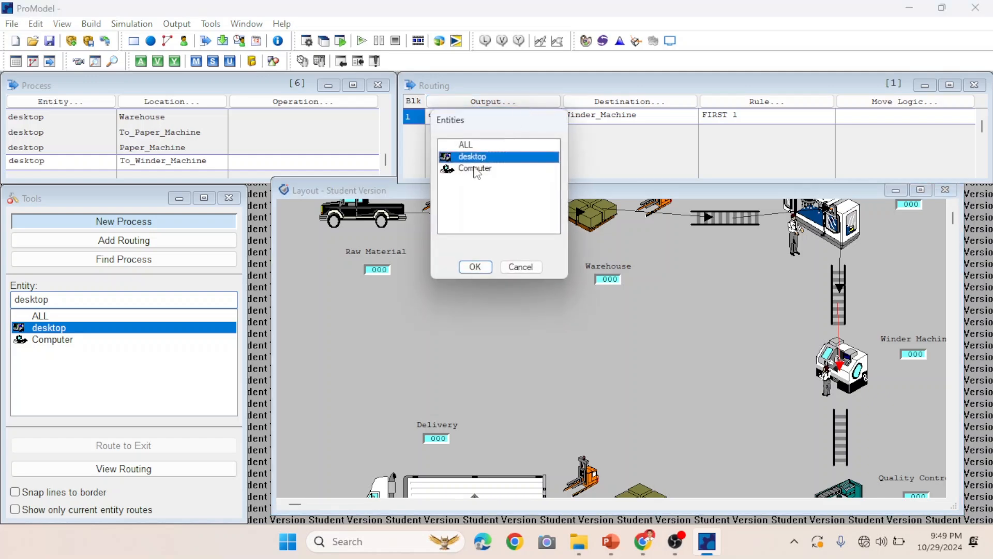
left_click(476, 168)
left_click(475, 267)
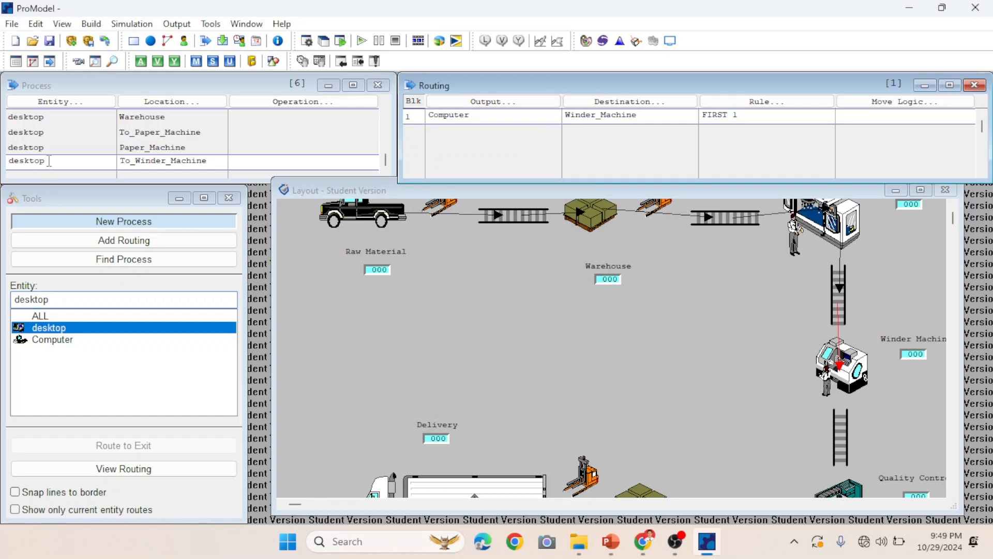
left_click(67, 107)
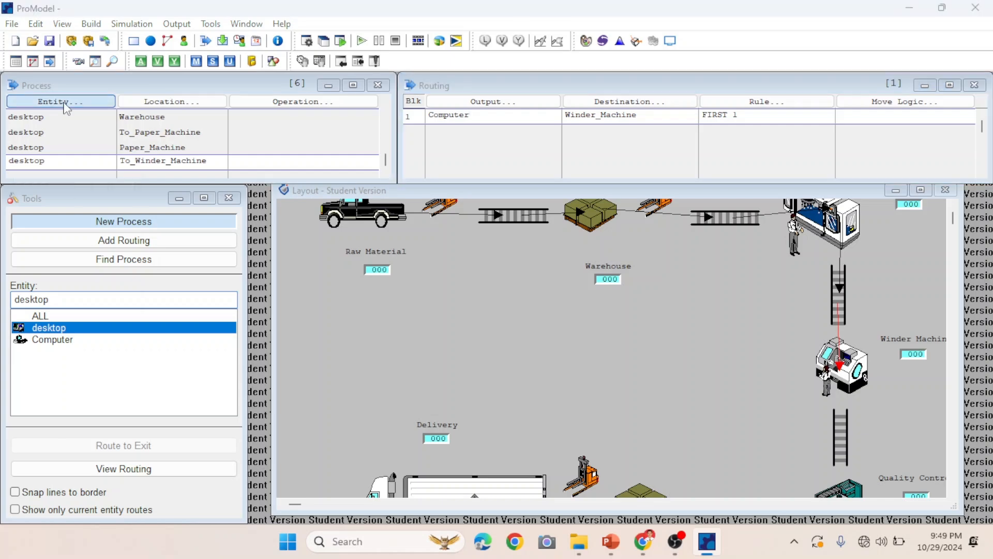
left_click(62, 214)
left_click(56, 313)
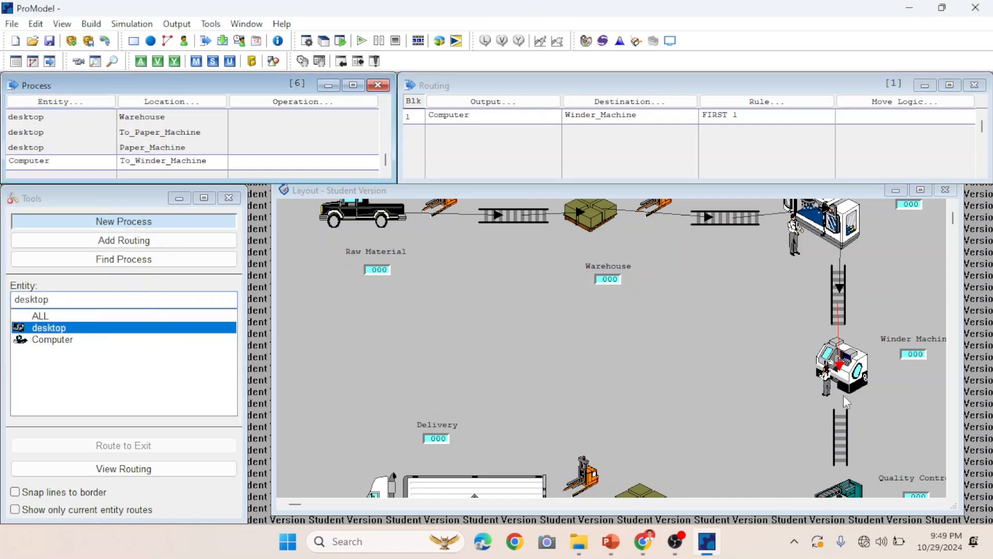
Route from Winder_Machine to the To_Quality_Control conveyor, setting both the output and process entity to Computer.
left_click(840, 365)
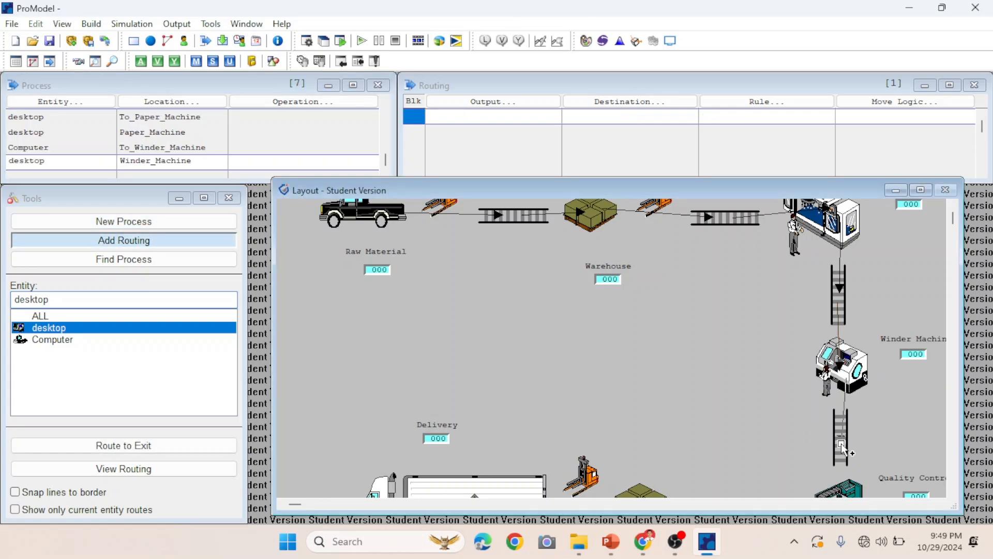
left_click(842, 436)
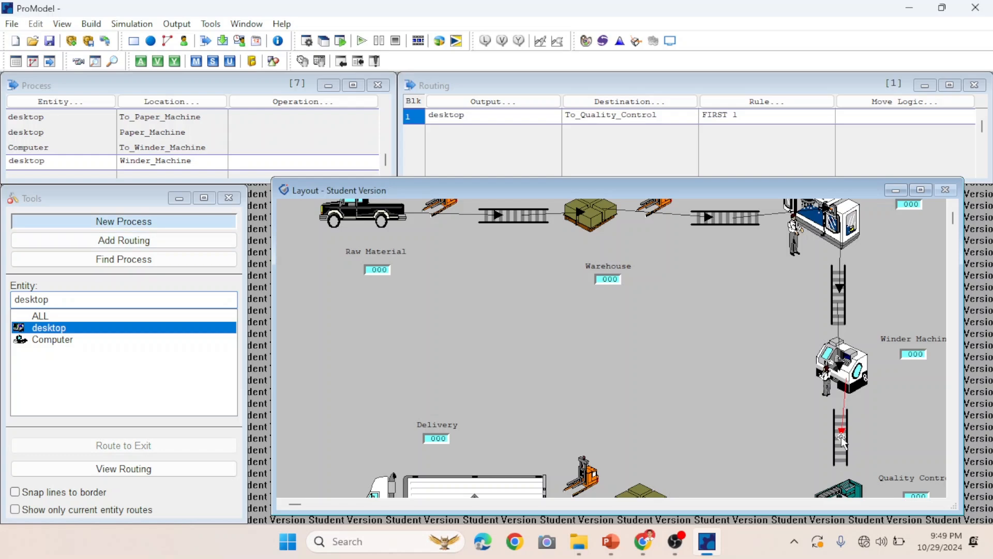
left_click(493, 103)
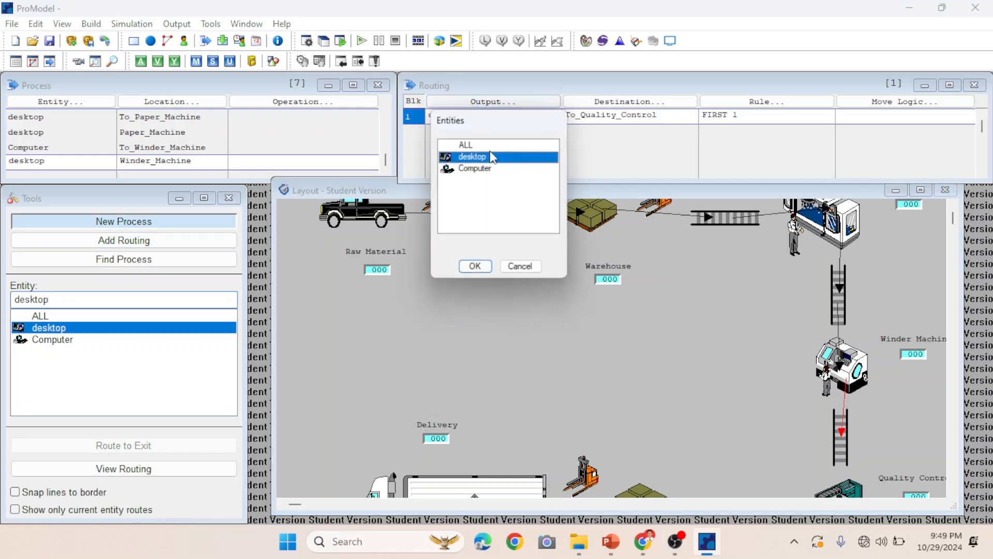
left_click(481, 171)
left_click(481, 267)
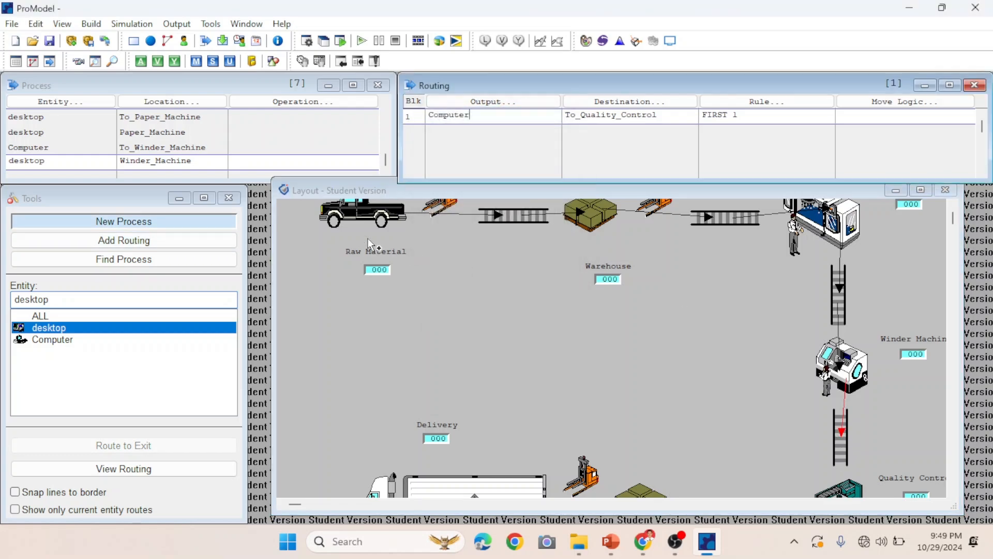
left_click(92, 104)
left_click(66, 213)
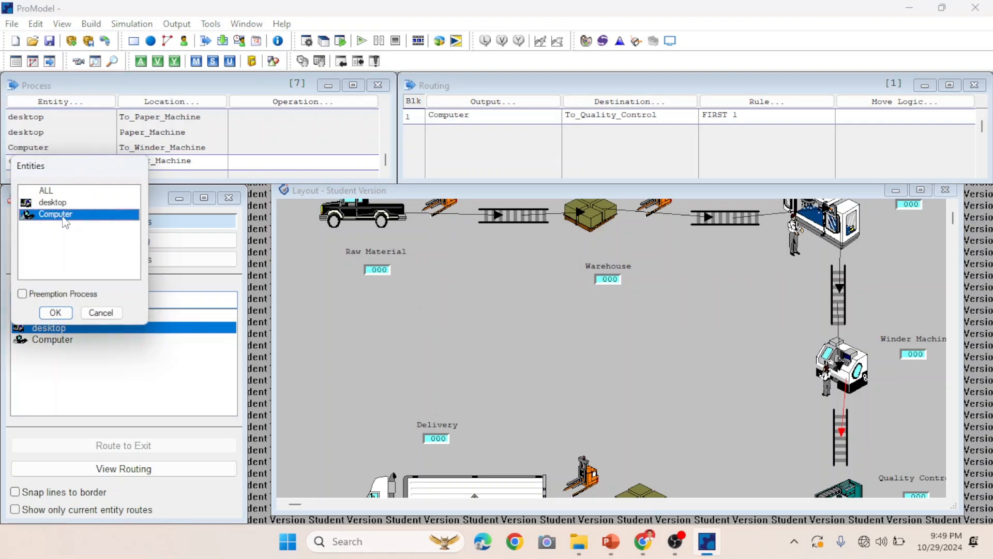
left_click(53, 310)
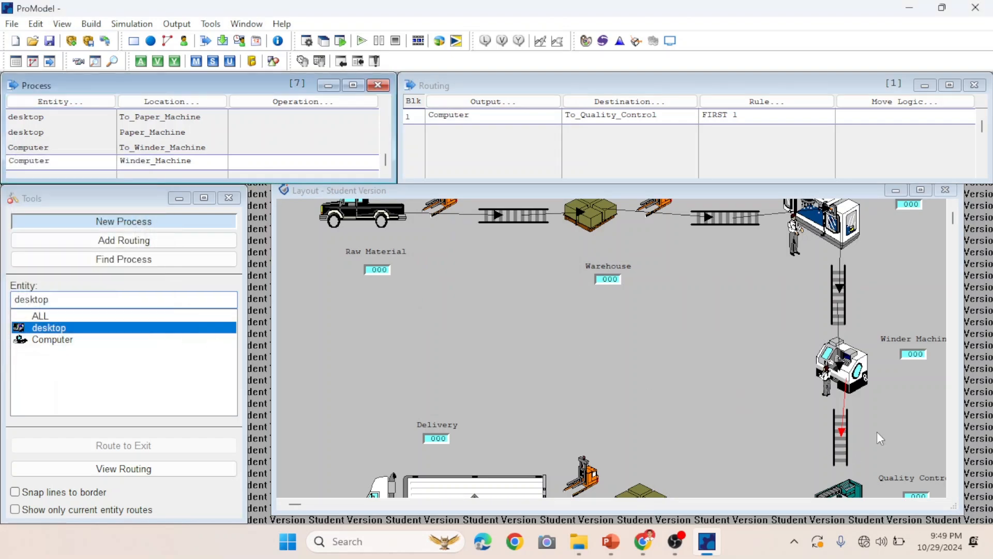
Route from To_Quality_Control to Quality_Control, setting both the output and process entity to Computer.
left_click(953, 492)
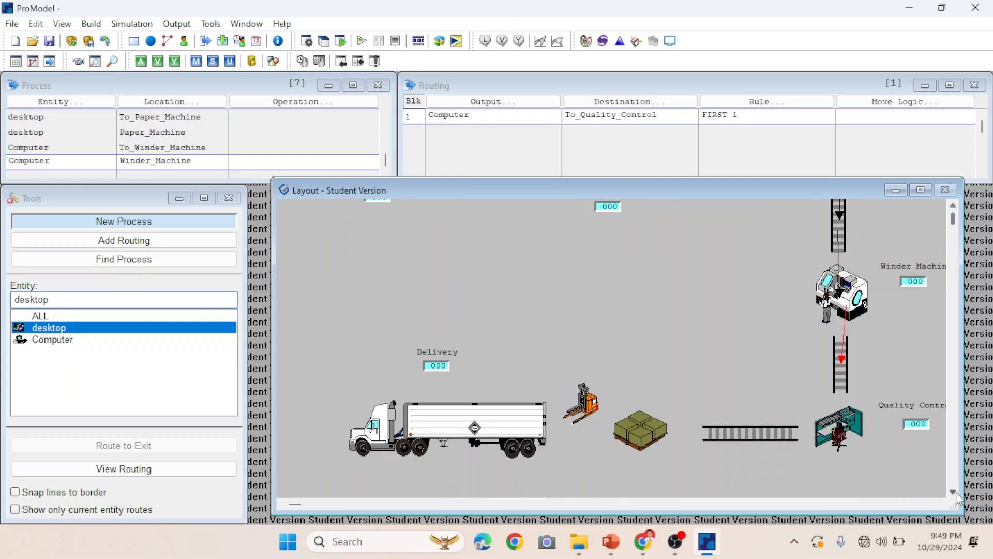
left_click(842, 357)
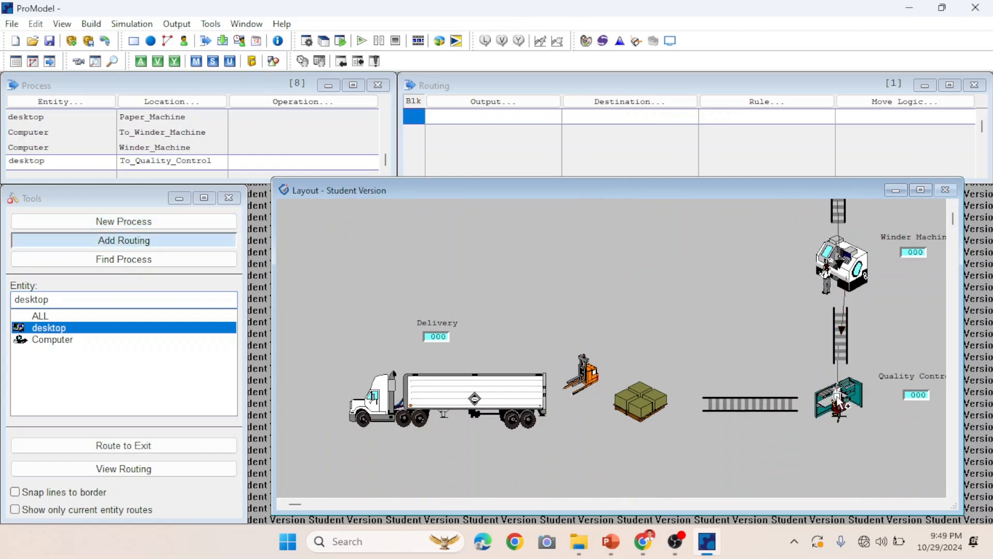
left_click(841, 407)
left_click(476, 102)
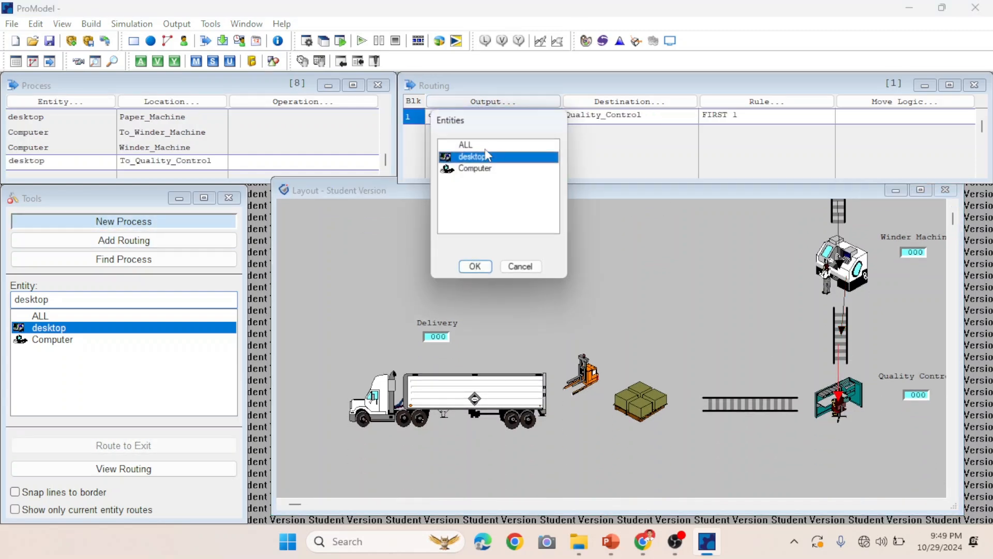
left_click(482, 169)
left_click(474, 266)
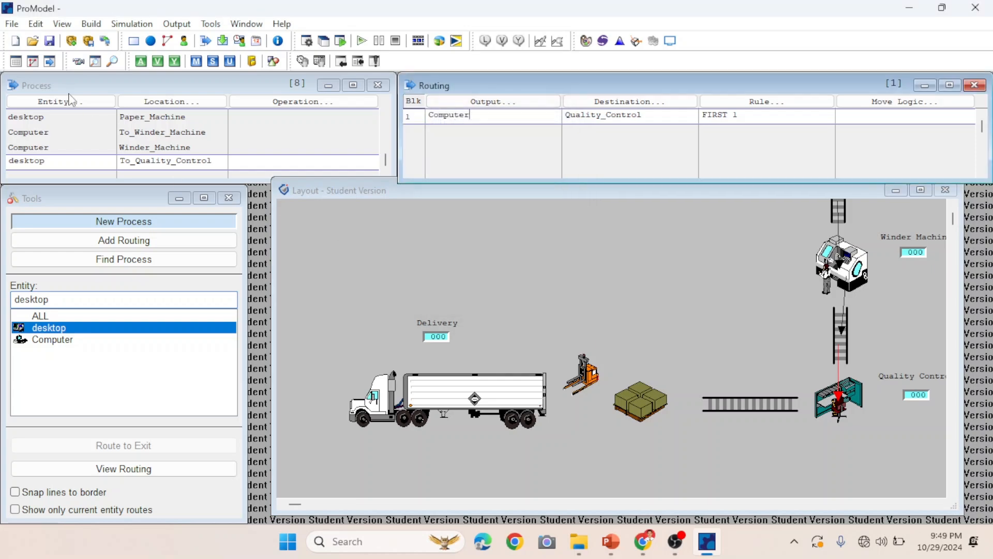
left_click(61, 103)
left_click(63, 214)
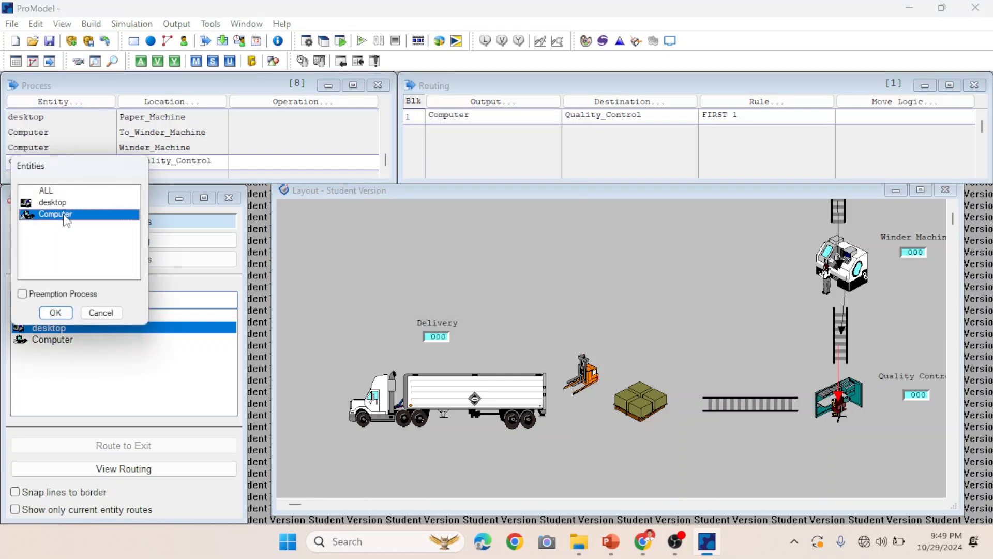
left_click(54, 309)
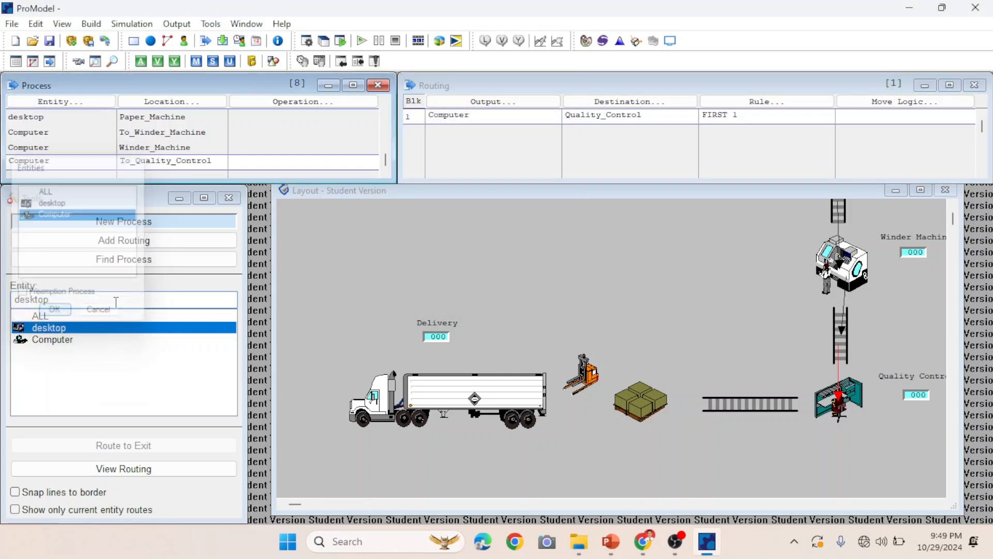
Route from Quality_Control to the To_Finish_Goods conveyor, setting both the output and process entity to Computer.
left_click(834, 408)
left_click(756, 409)
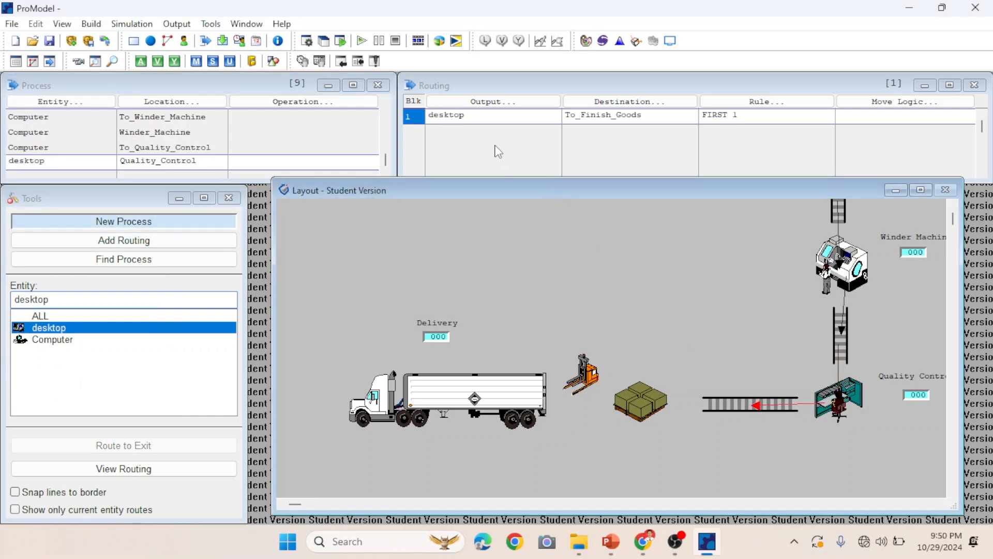
left_click(480, 109)
left_click(469, 169)
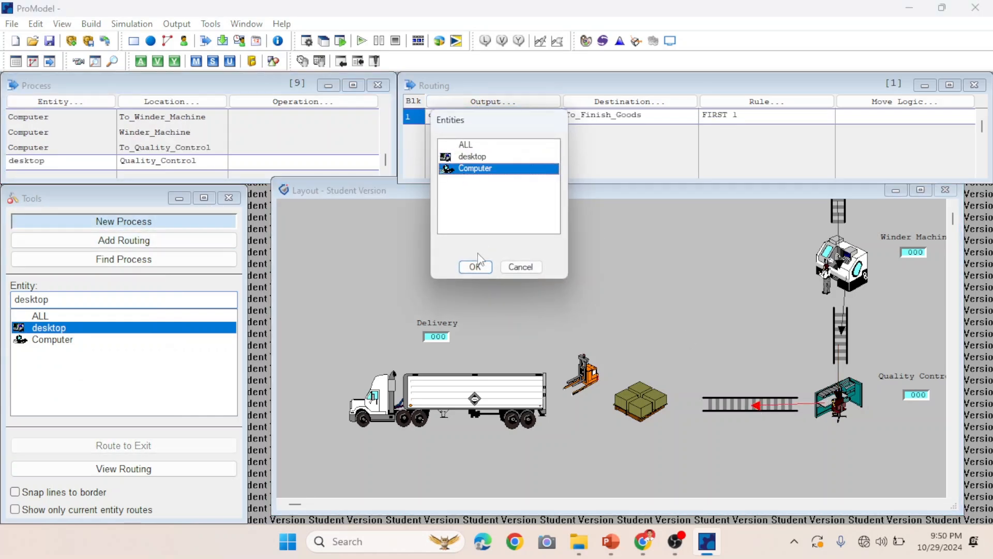
left_click(479, 268)
left_click(61, 101)
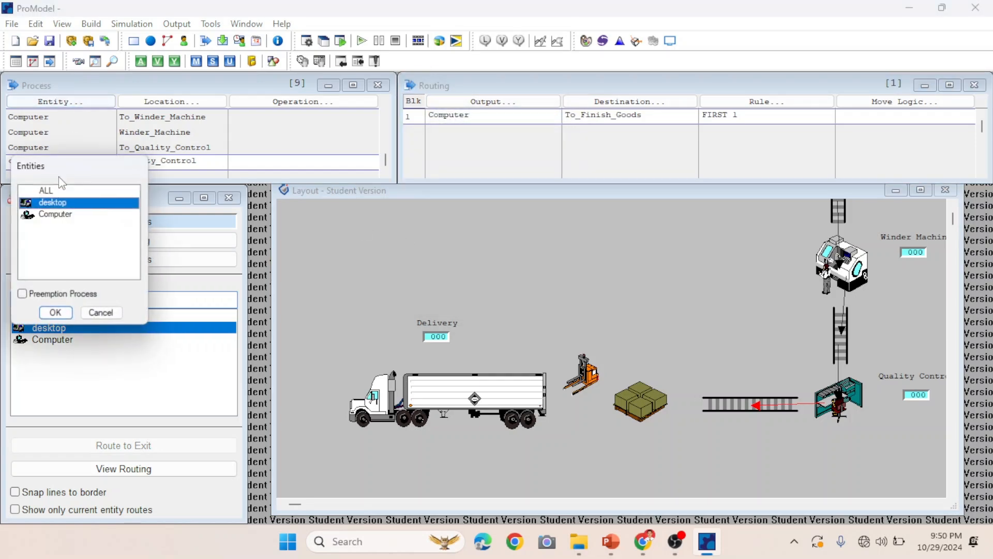
left_click(55, 215)
left_click(54, 313)
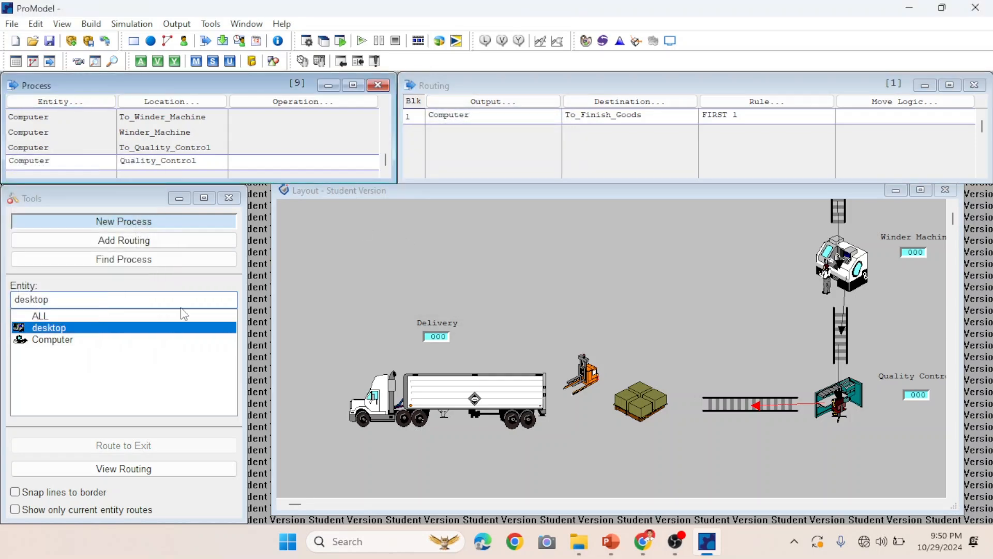
Route from To_Finish_Goods to Delivery, setting both the output and process entity to Computer.
left_click(735, 405)
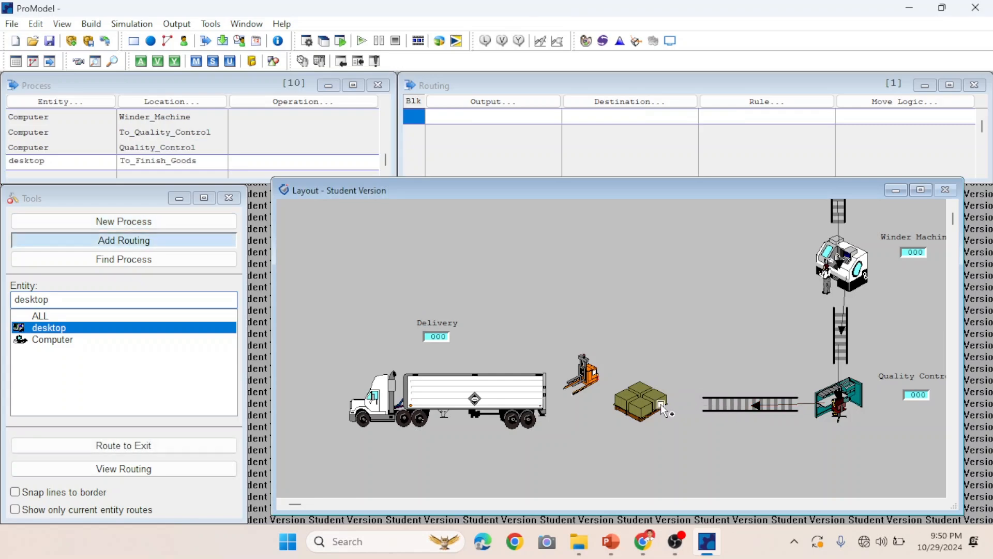
left_click(498, 400)
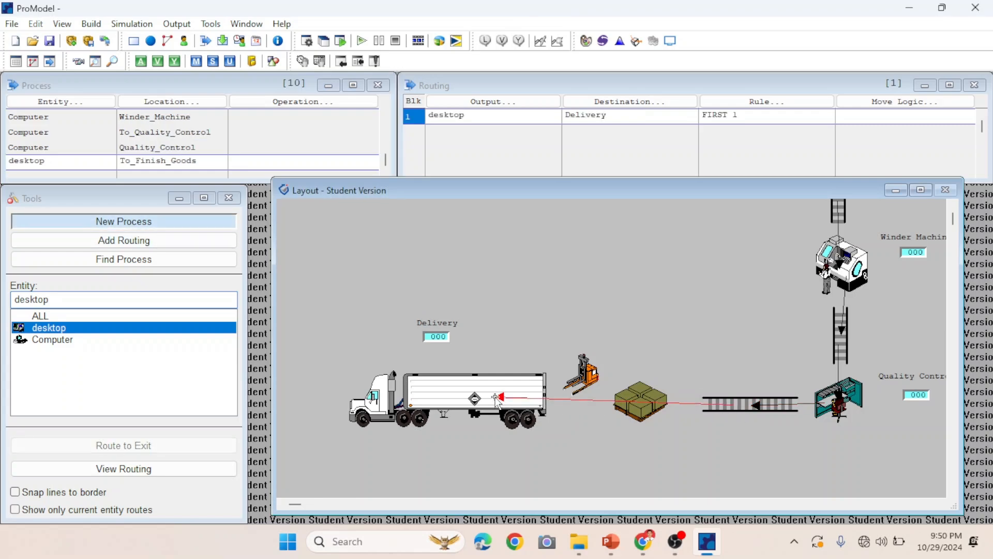
left_click(497, 102)
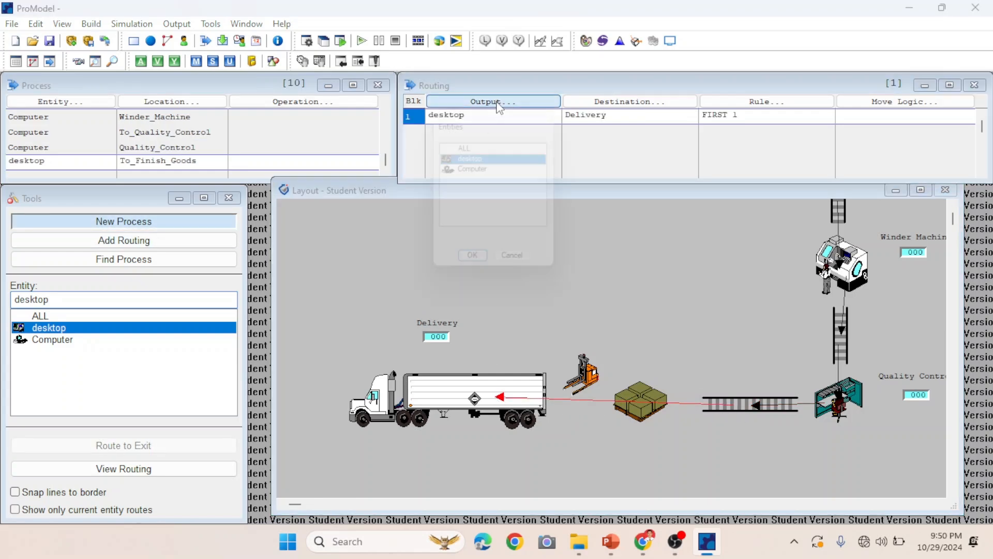
left_click(473, 168)
left_click(475, 267)
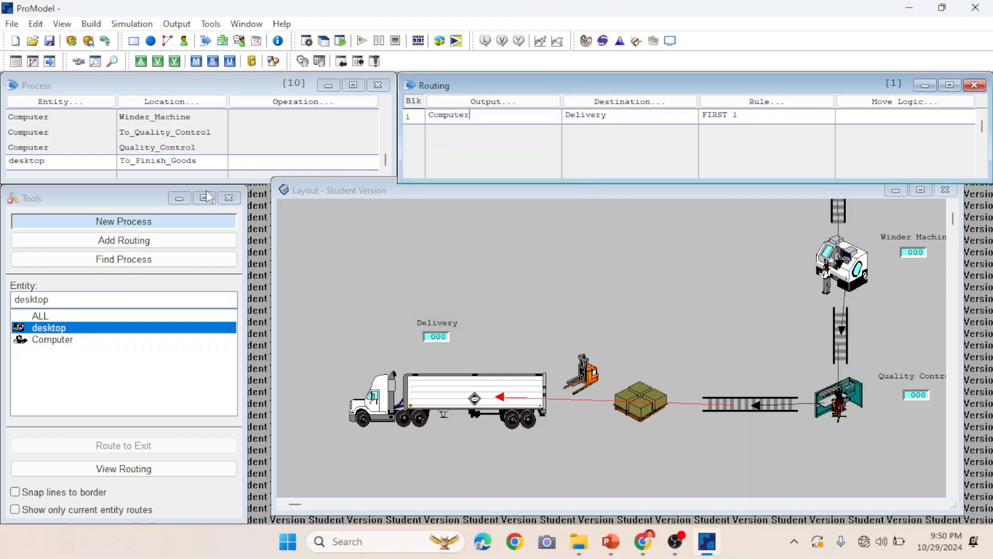
left_click(68, 103)
left_click(54, 214)
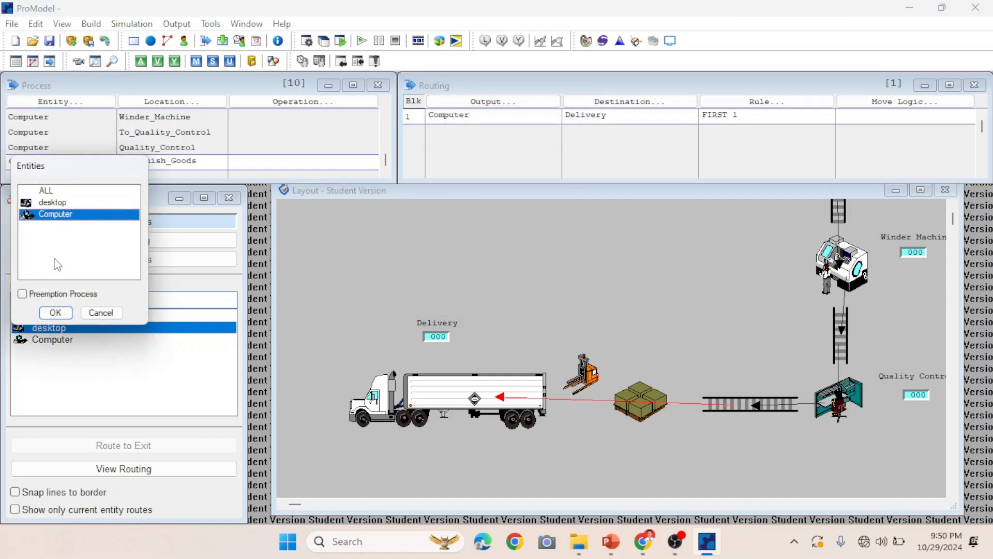
left_click(54, 313)
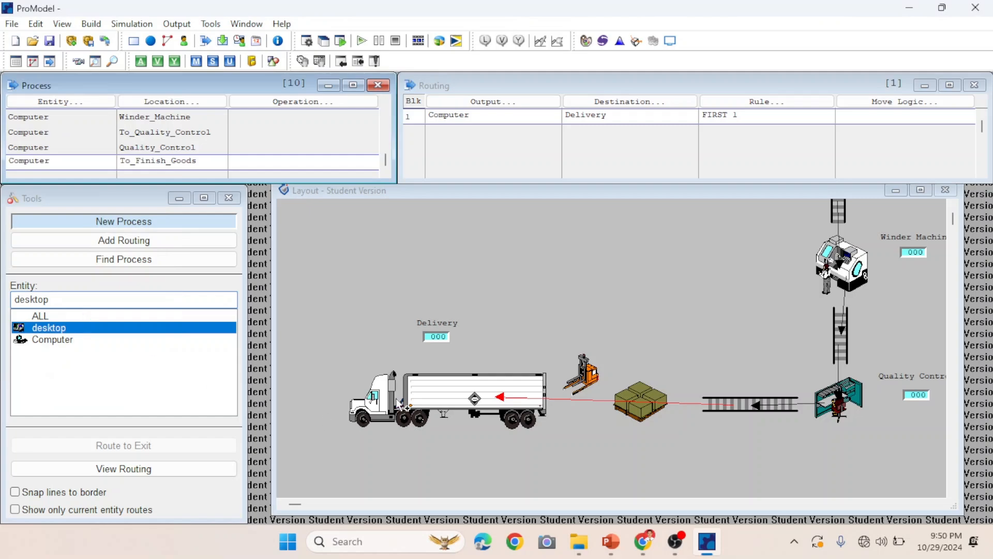
Route from Delivery to EXIT, setting both the output and process entity to Computer.
left_click(483, 388)
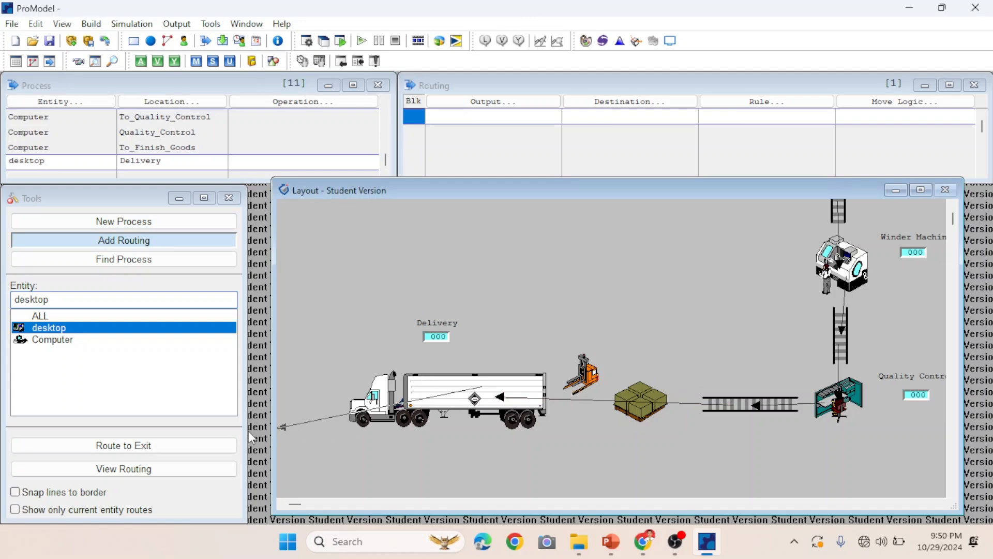
left_click(166, 448)
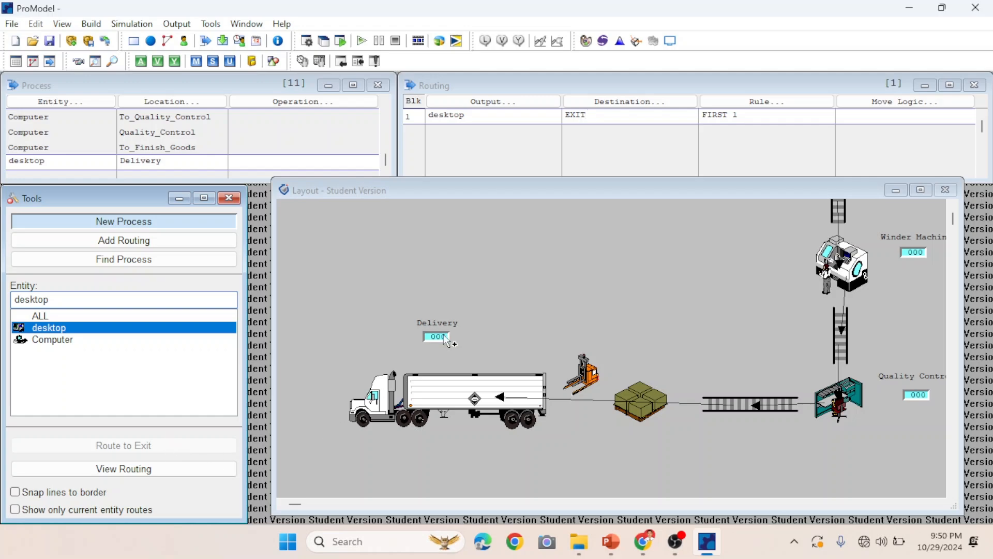
left_click(508, 106)
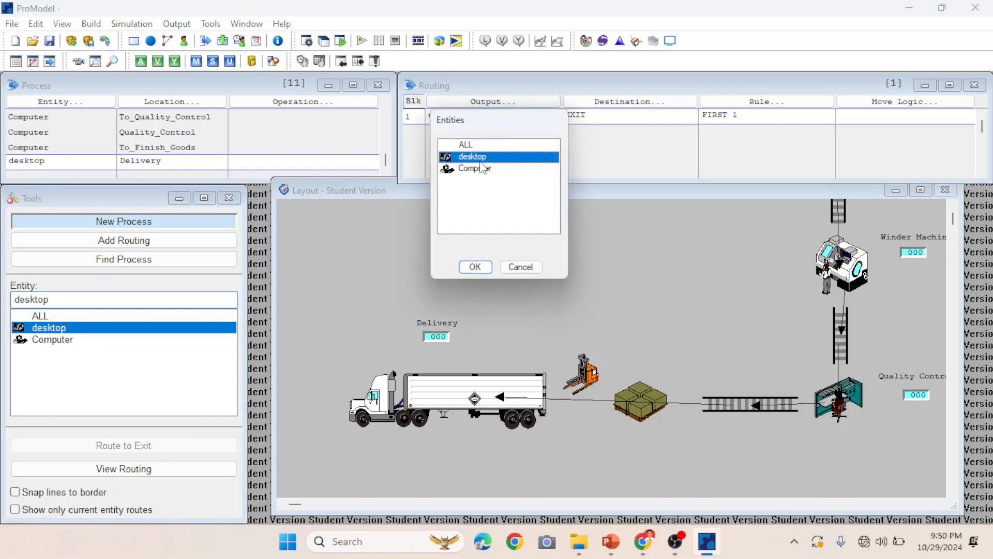
left_click(481, 168)
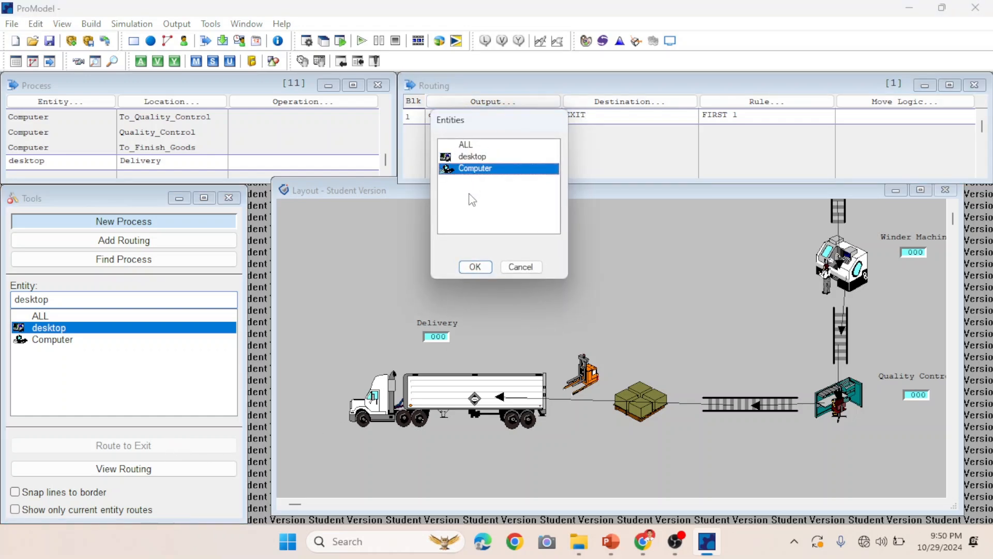
left_click(475, 267)
left_click(86, 103)
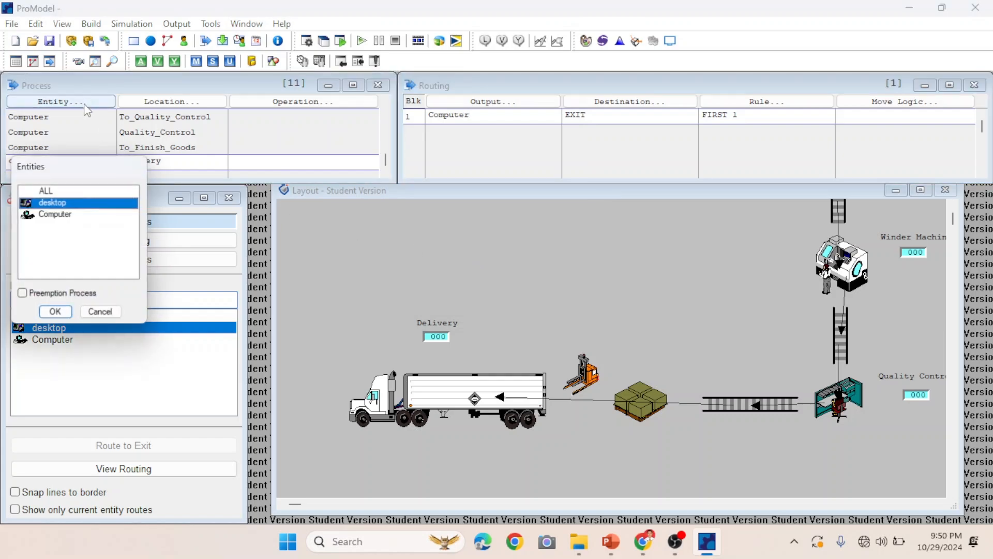
left_click(61, 214)
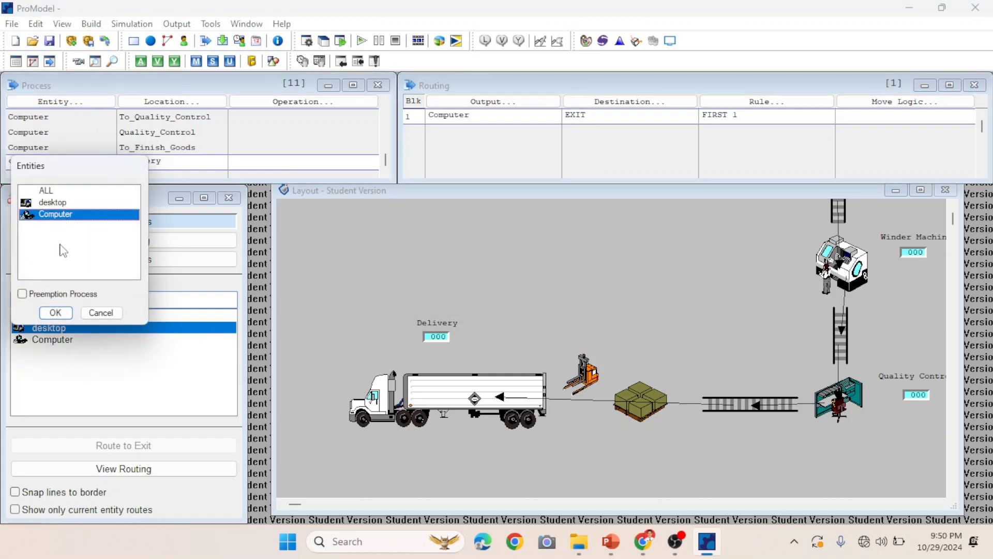
left_click(56, 313)
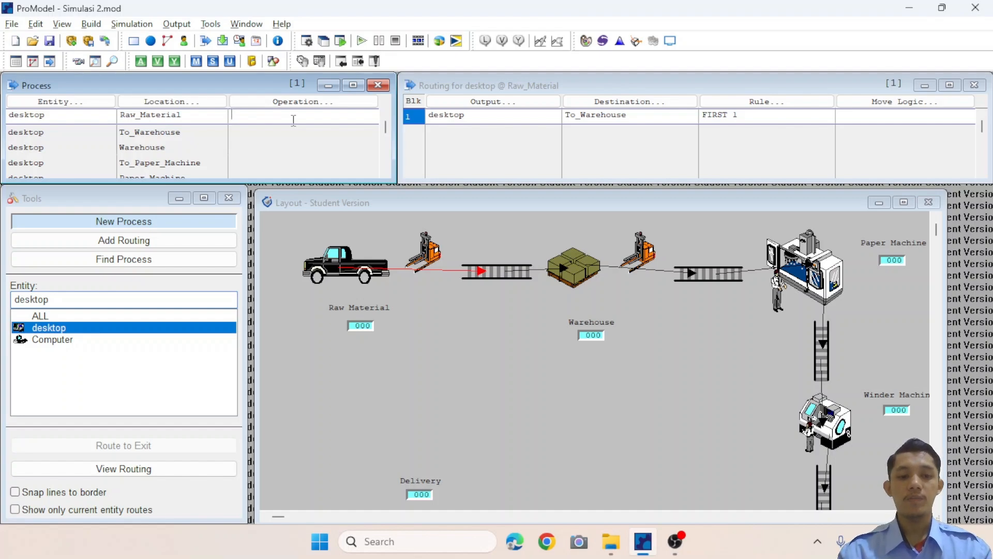
Set the operation logic to wait 4 min at Raw_Material and wait 2 min at Warehouse.
type("wait 4 min")
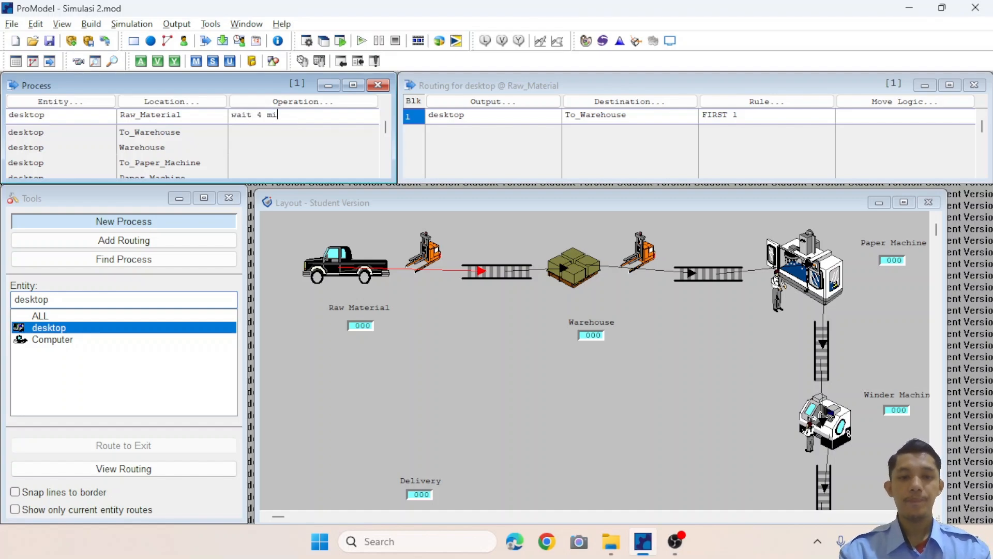
key("Down")
key("Down")
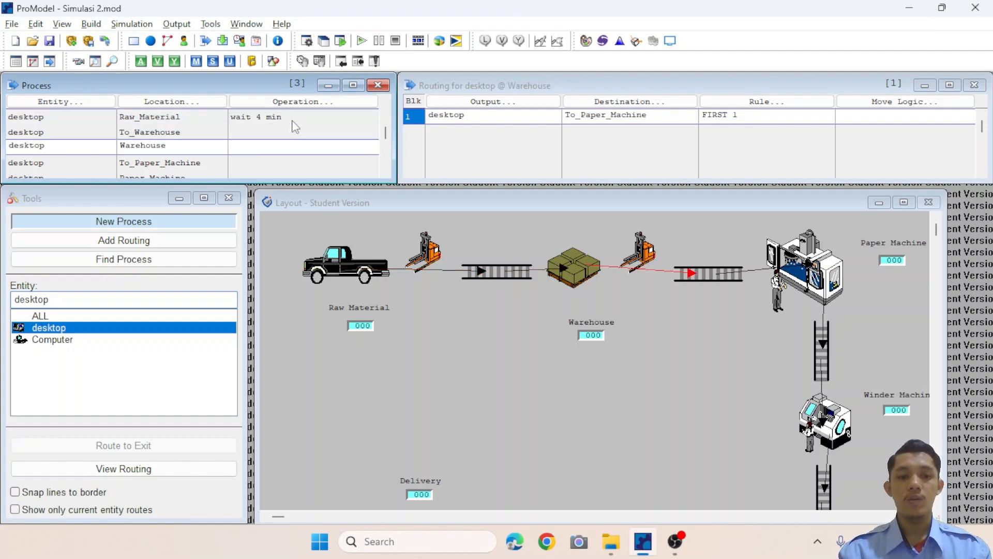
type("wait 2 min")
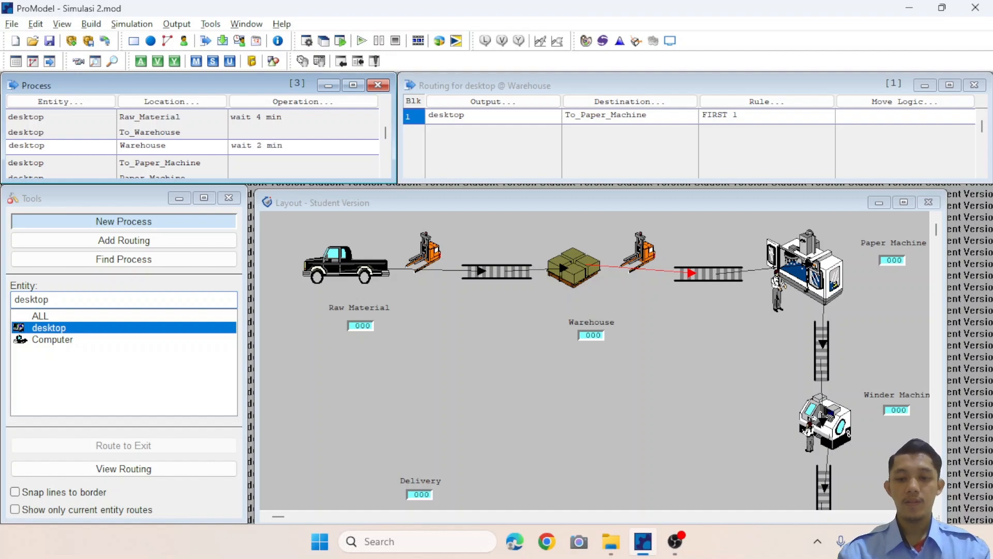
key("Down")
key("Down")
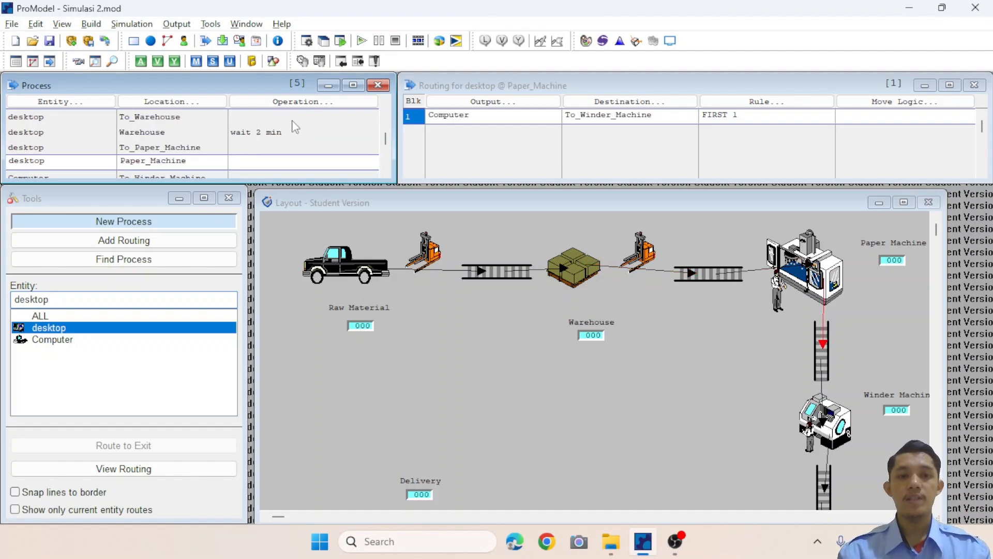
Set the operation logic to wait 10 min at Paper_Machine and wait 5 min at Winder_Machine.
type("wait 10 min")
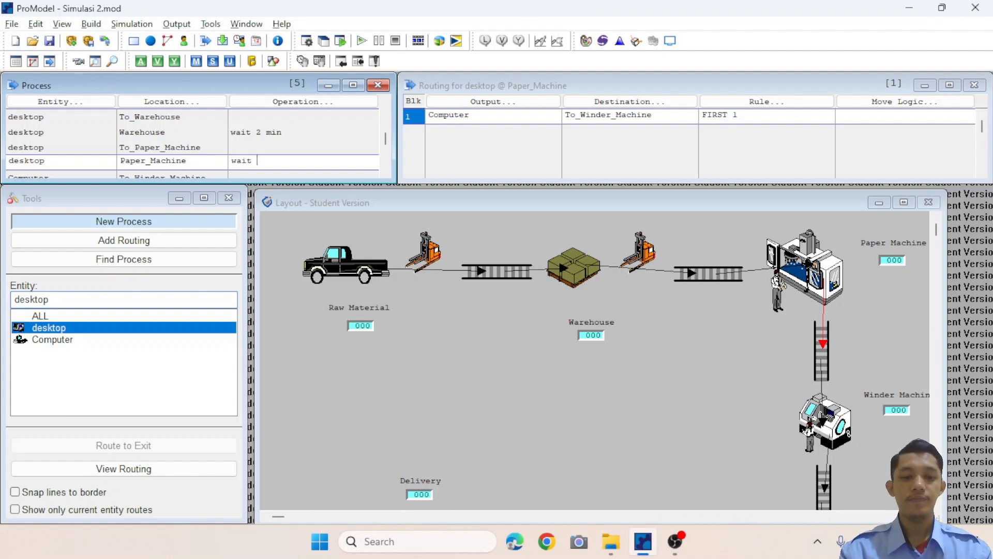
key("Down")
key("Down")
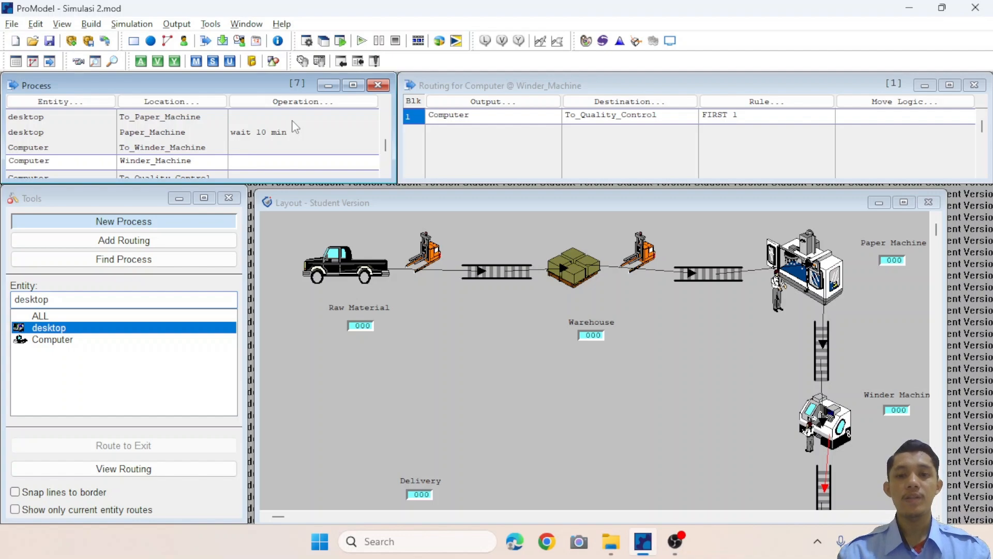
type("wait 5 min")
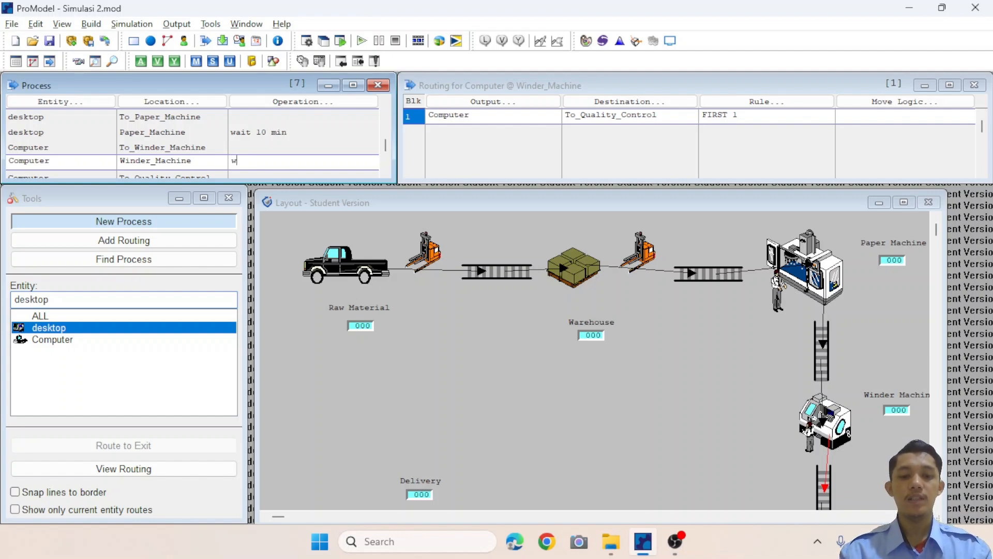
key("Down")
key("Down")
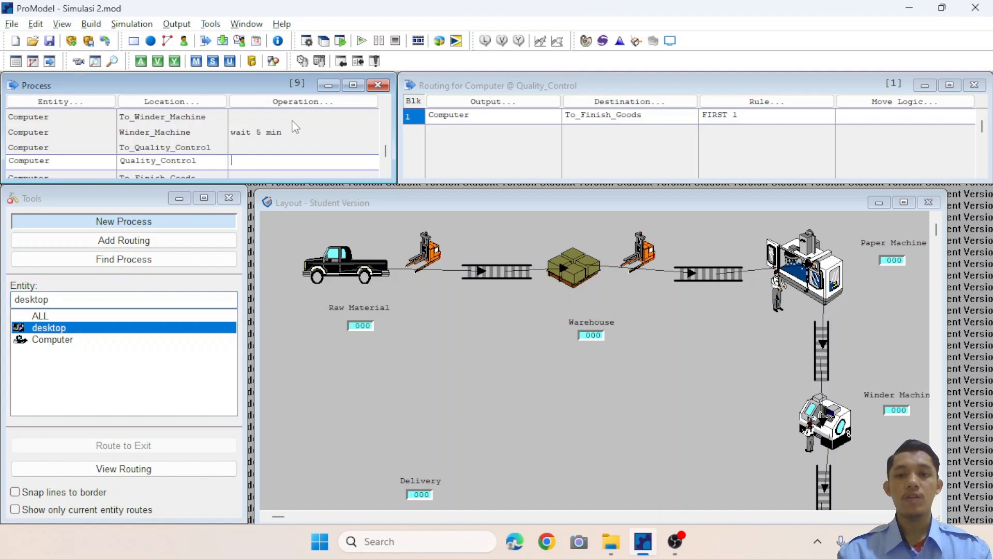
Set the operation logic to wait 2 min at Quality_Control and wait 120 min at Delivery.
type("wait 2 min")
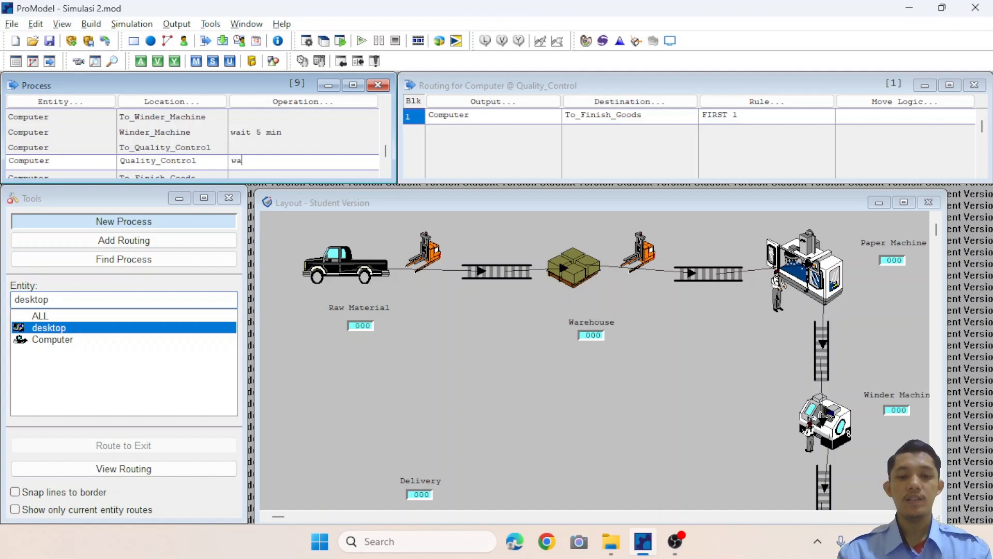
key("Down")
key("Down")
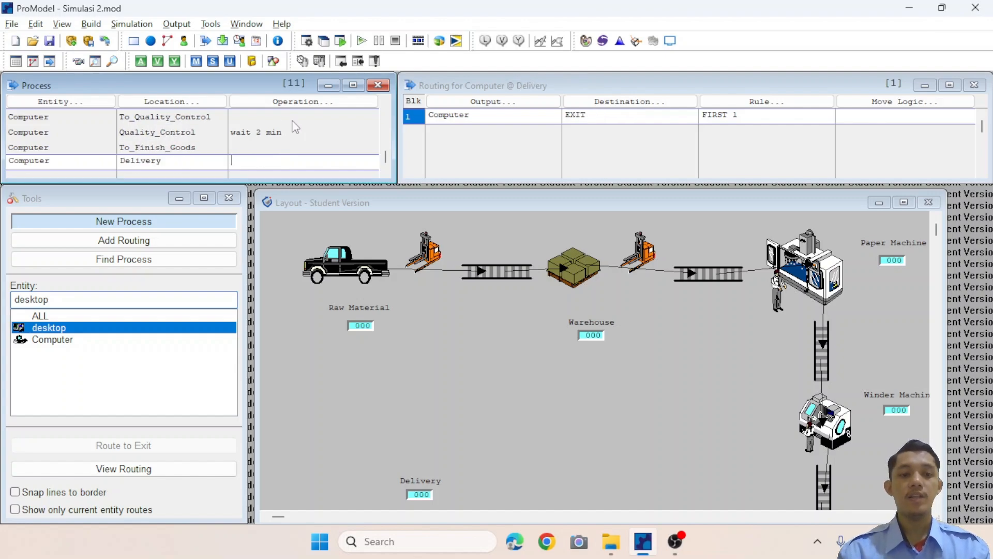
type("wait 120 mi")
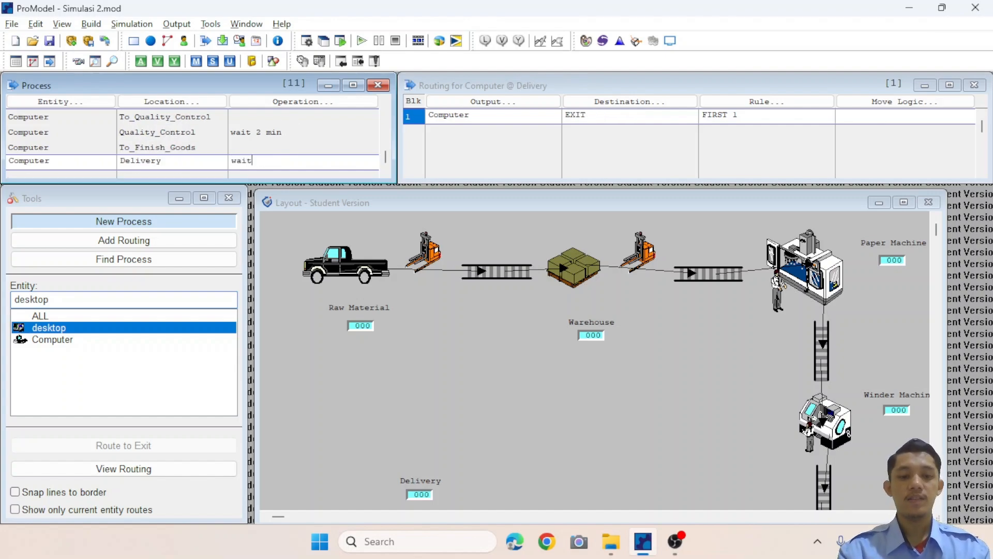
type("n")
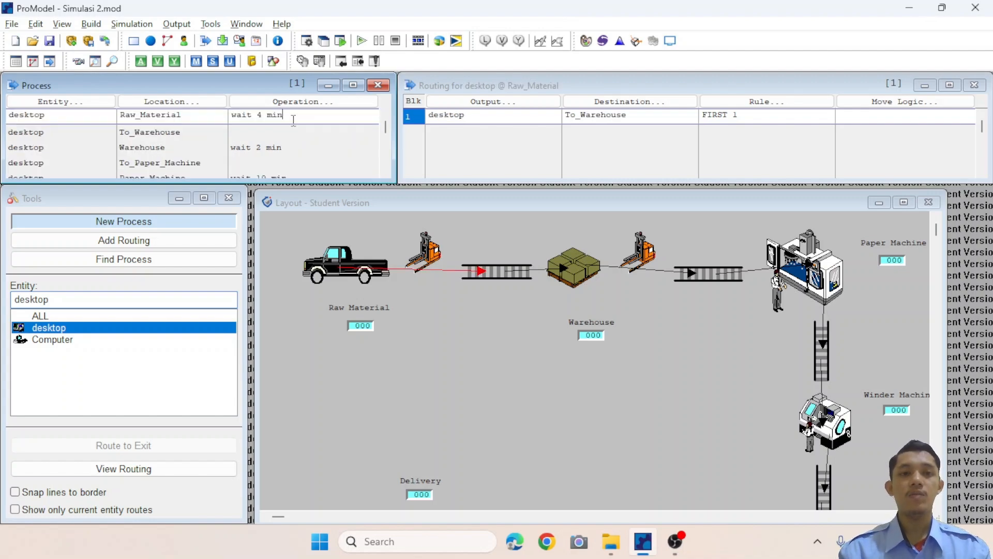
Give the To_Warehouse routing the move logic move for 4 min.
key("Down")
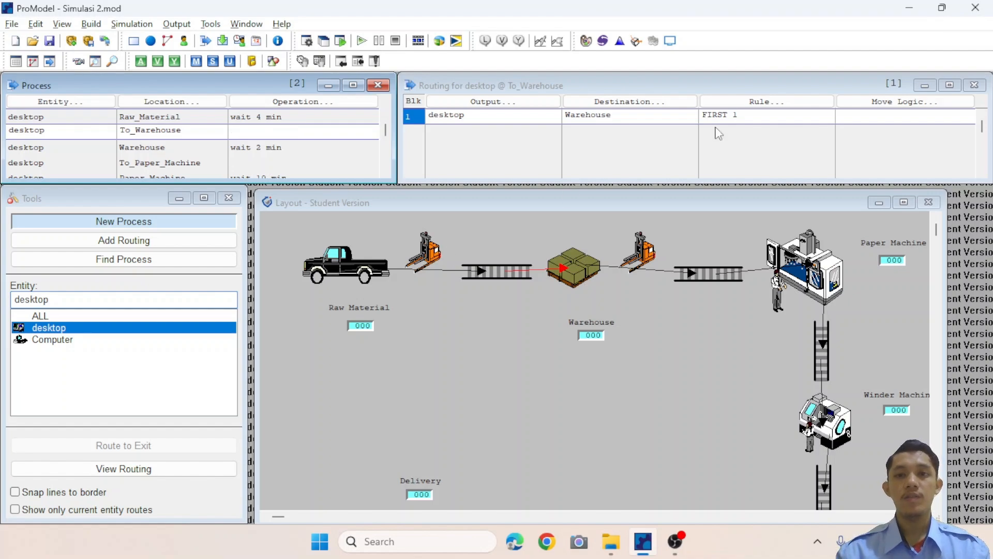
left_click(859, 115)
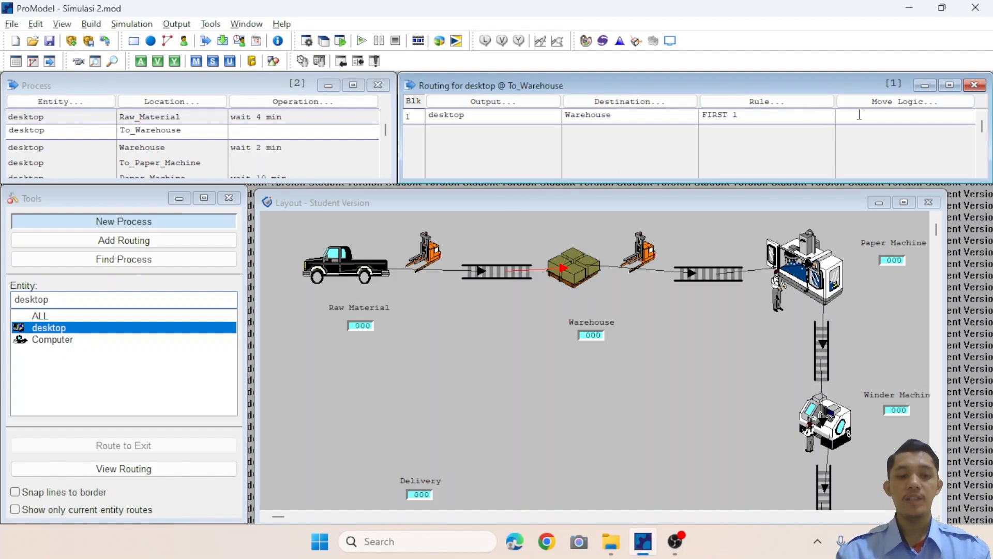
type("move ")
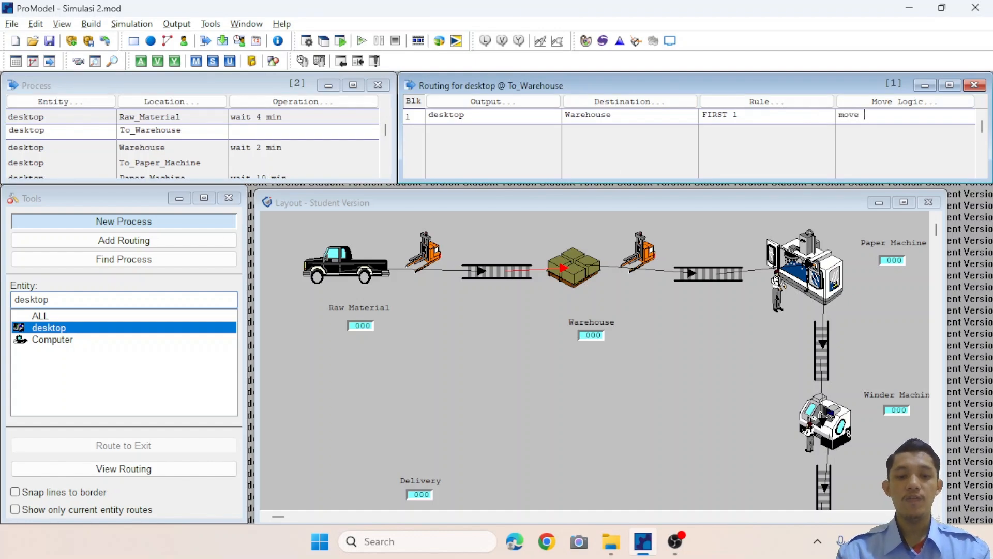
type("for 4 mi")
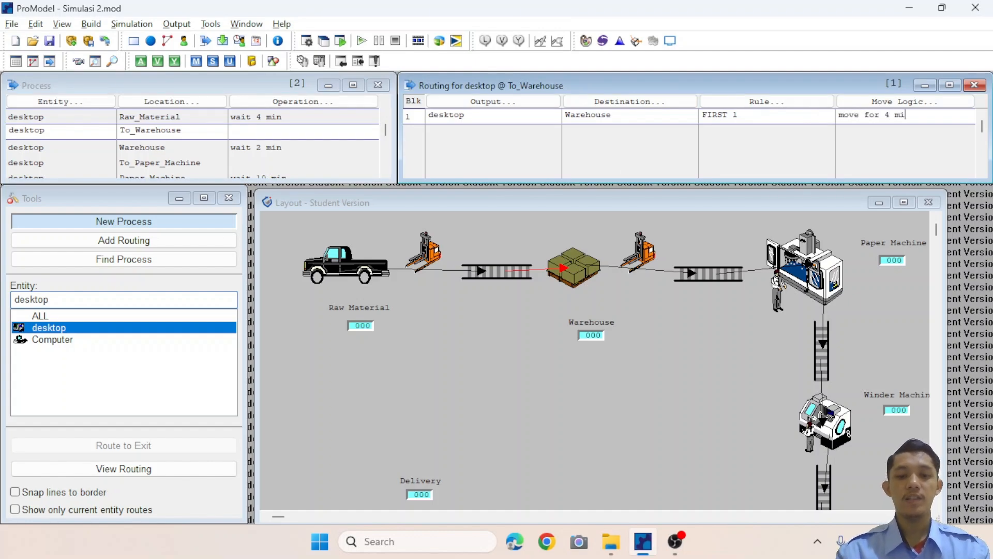
Give the To_Paper_Machine routing the move logic move for 3 min.
left_click(267, 163)
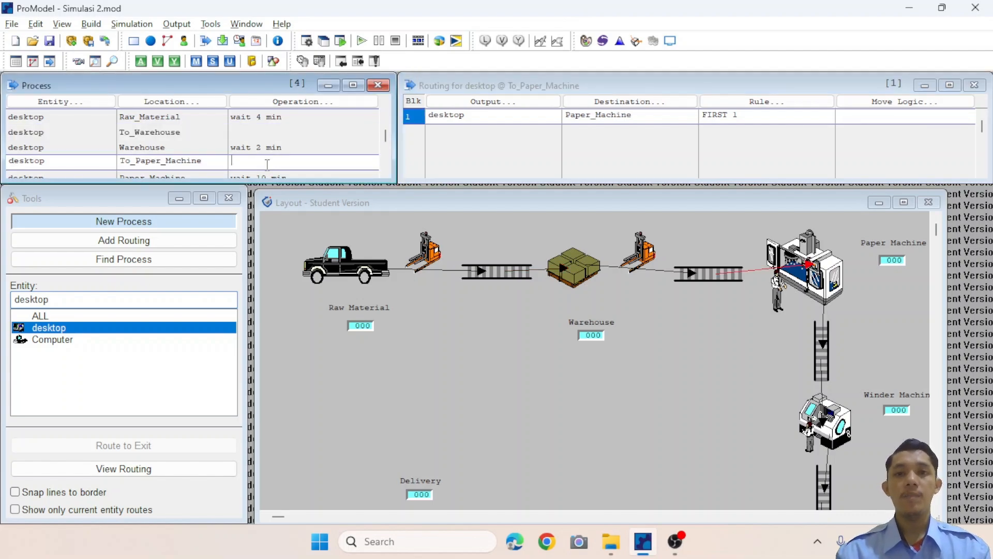
left_click(873, 118)
type("move for 3 min")
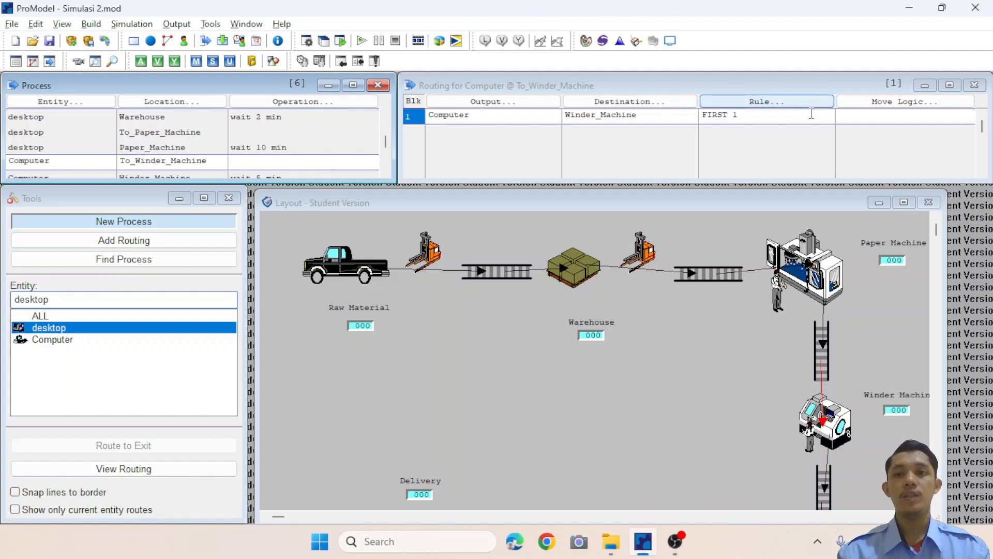
Give the To_Winder_Machine and To_Quality_Control routings the move logic move for 3 min.
left_click(858, 117)
type("move for 3 min")
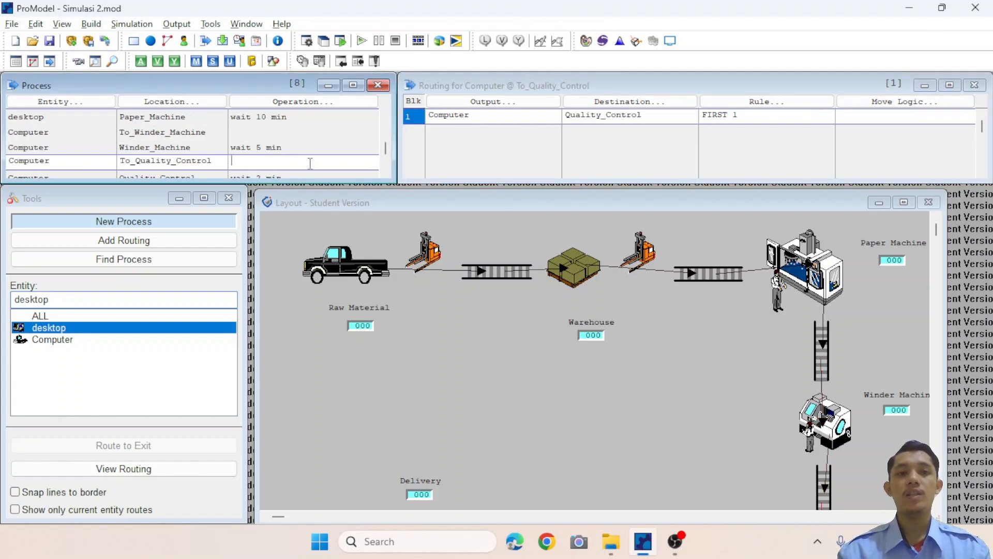
left_click(845, 117)
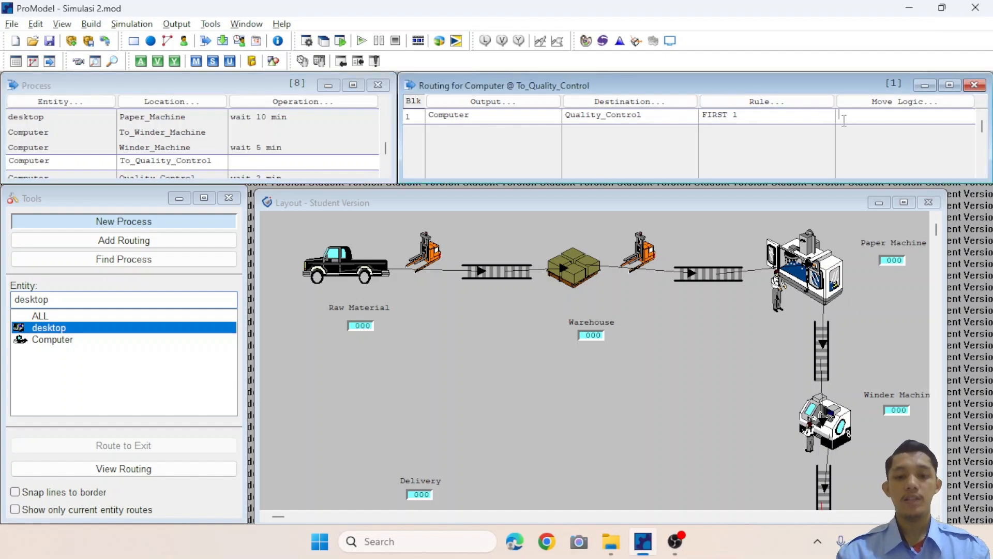
type("move for 3")
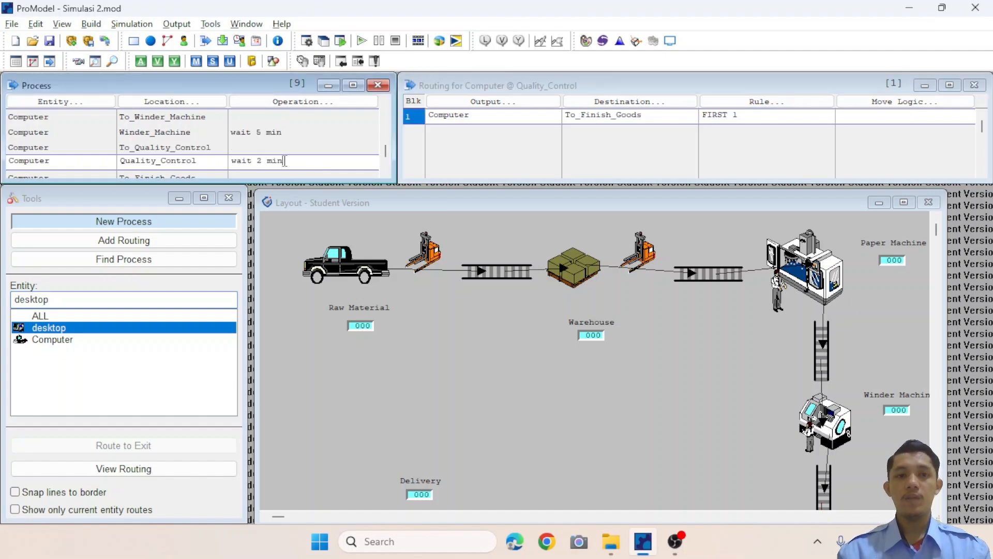
Give the To_Finish_Goods routing to Delivery the move logic move for 10.
left_click(284, 175)
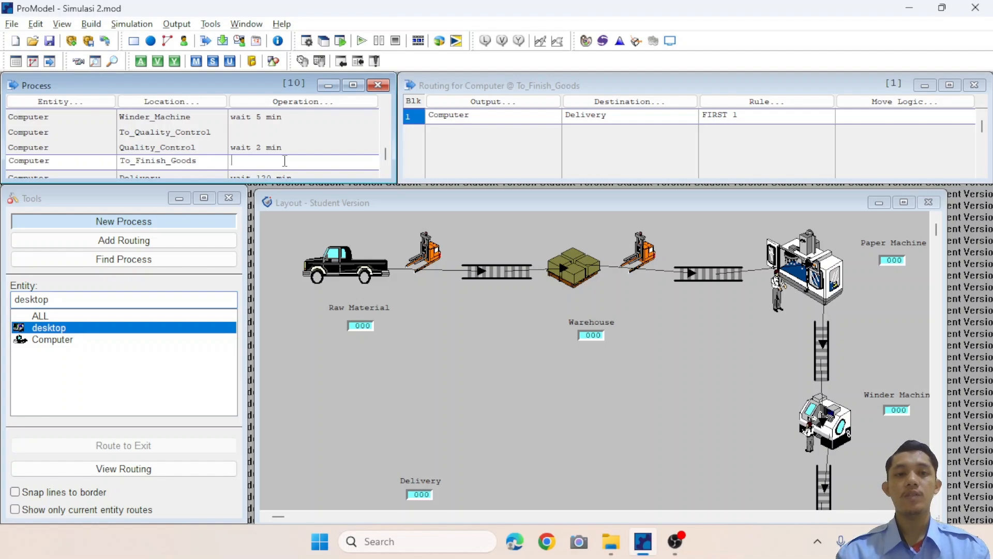
left_click(854, 130)
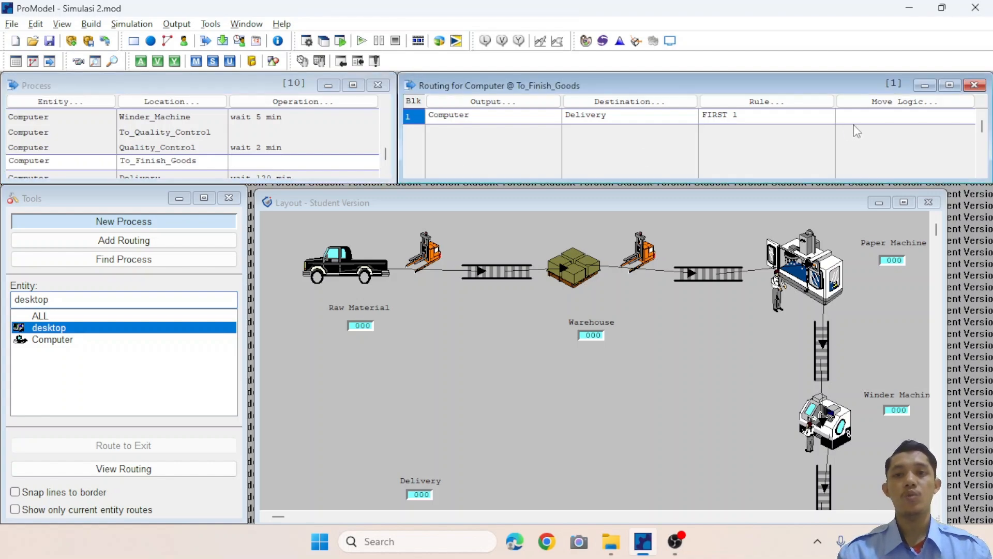
left_click(864, 118)
type("move for 10")
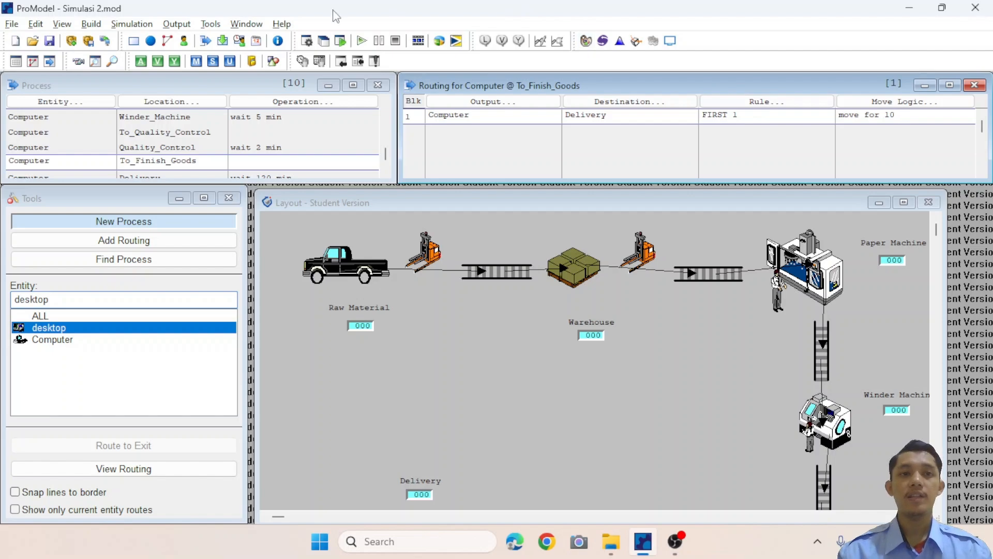
Open the simulation options, accept them, and save and run the simulation.
left_click(133, 27)
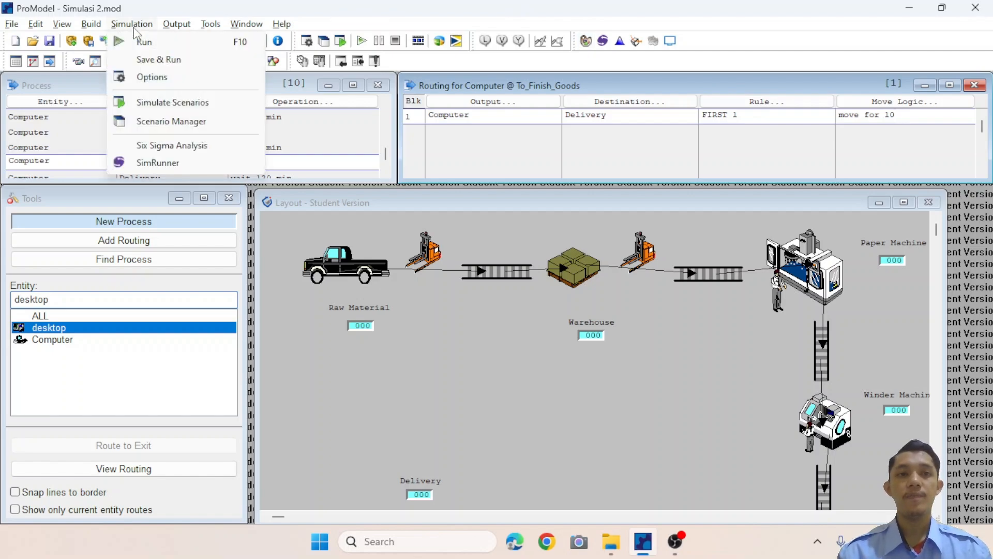
left_click(151, 76)
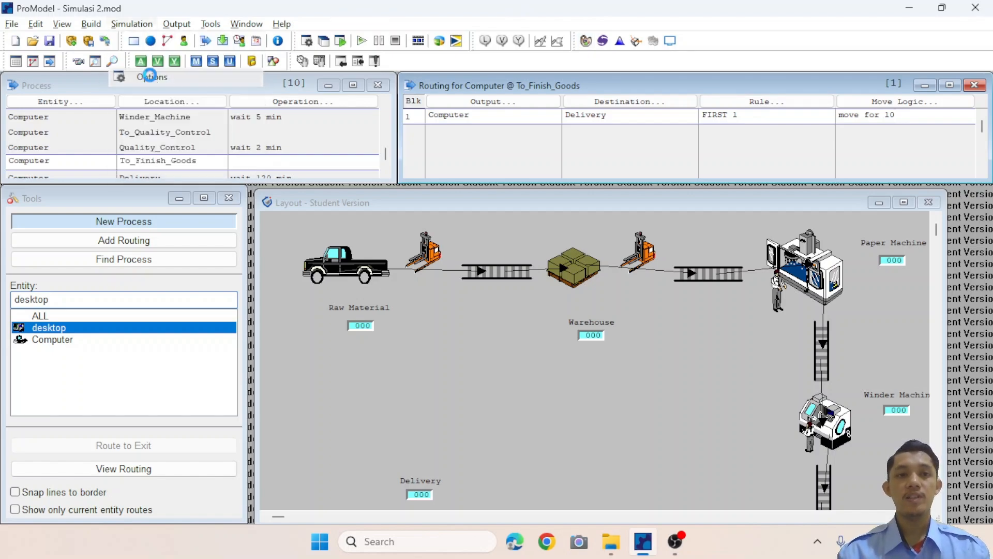
left_click(184, 266)
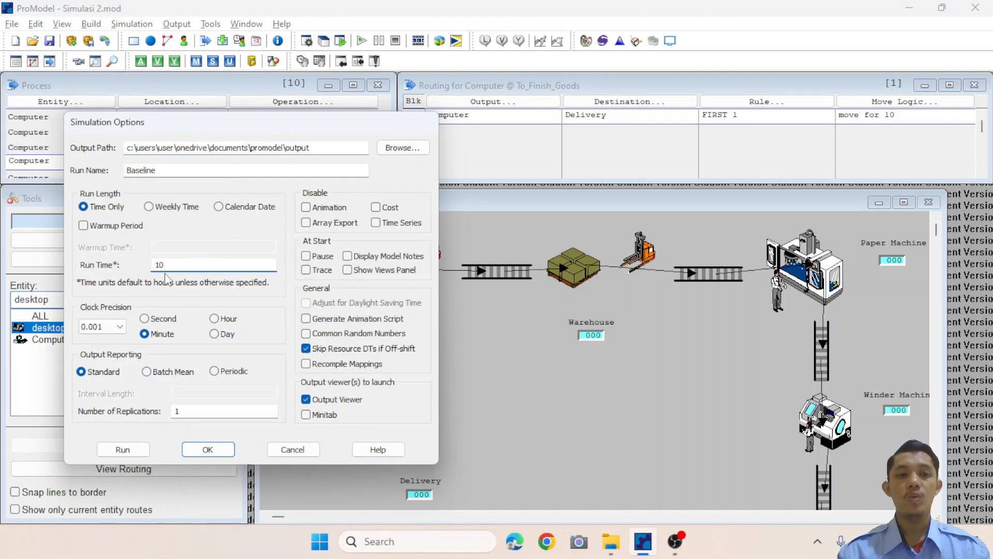
left_click(207, 449)
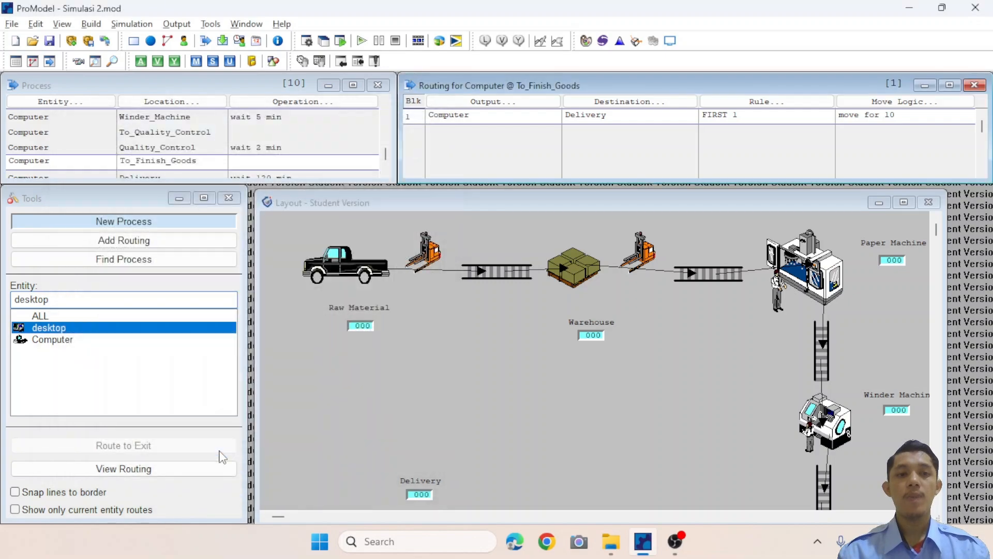
left_click(139, 25)
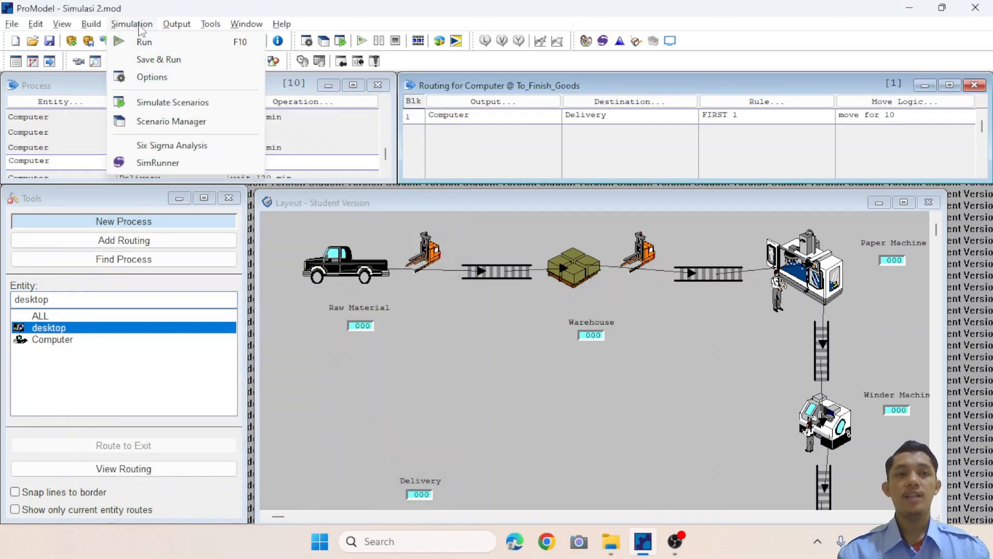
left_click(170, 62)
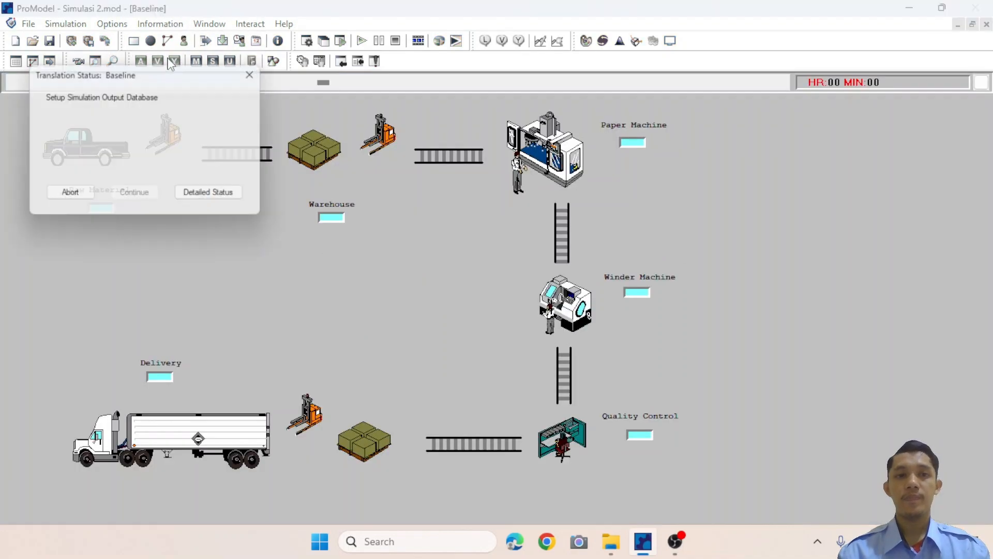
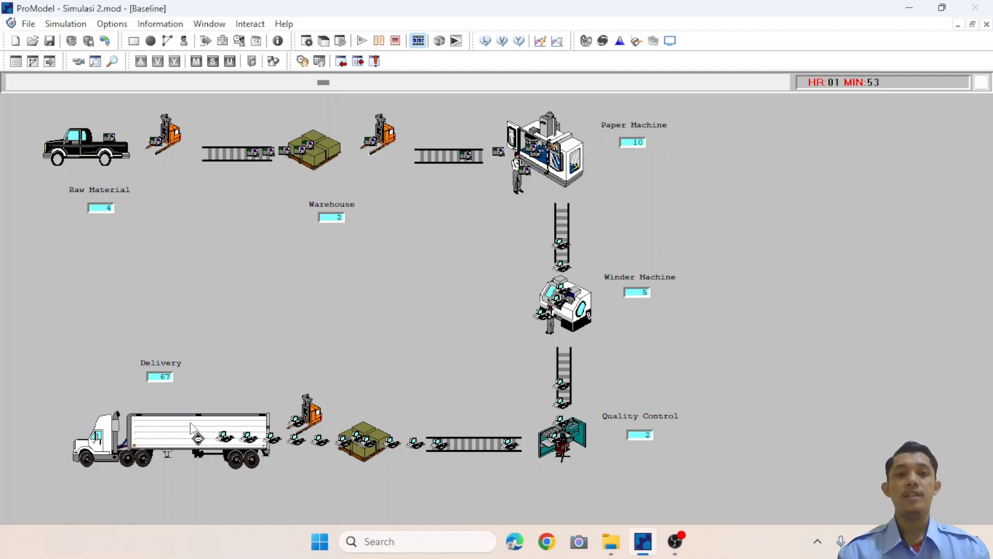
Speed up the run, open the results, and review the scoreboard and entity and location state charts.
left_click_drag(323, 83, 781, 89)
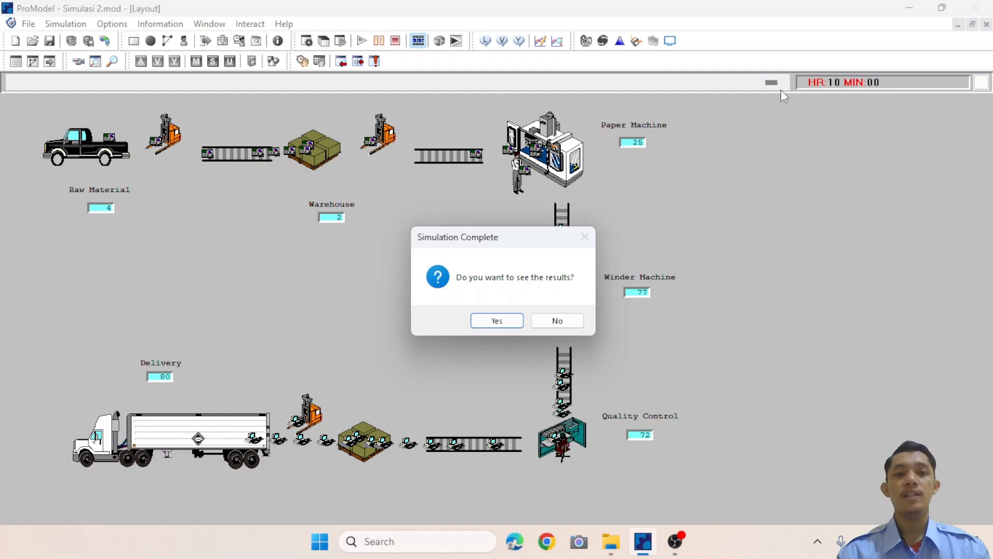
left_click(497, 321)
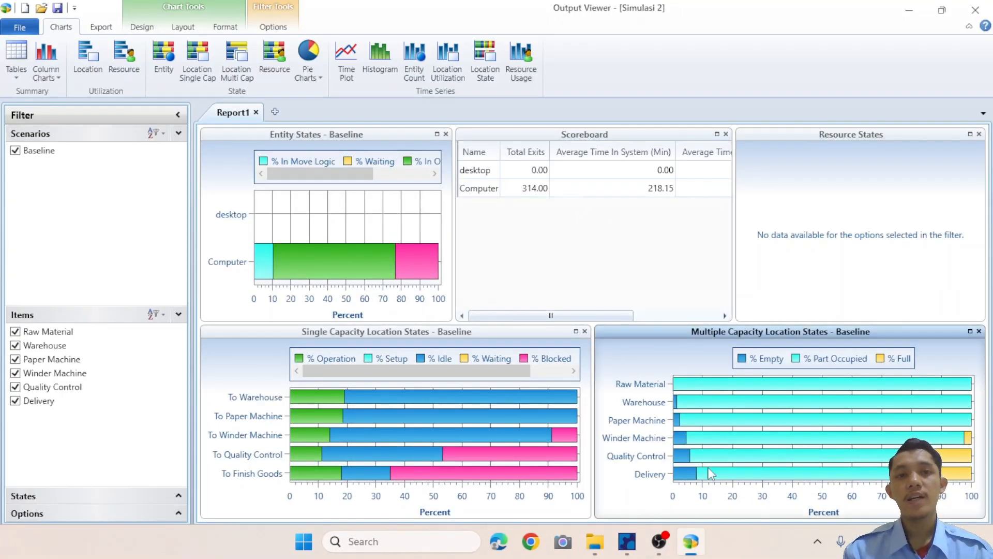
mouse_move(737, 439)
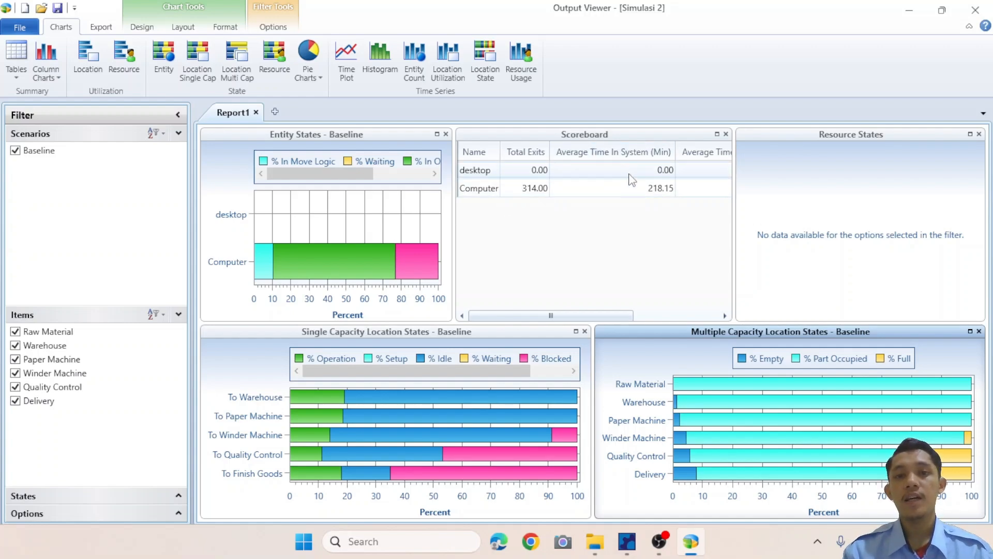
left_click(724, 315)
left_click(725, 315)
left_click(723, 317)
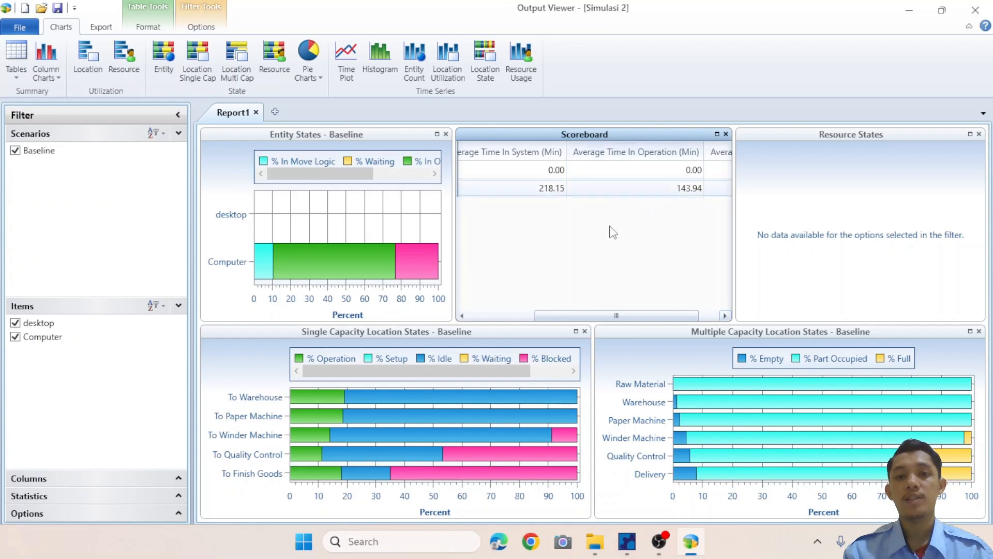
left_click(324, 198)
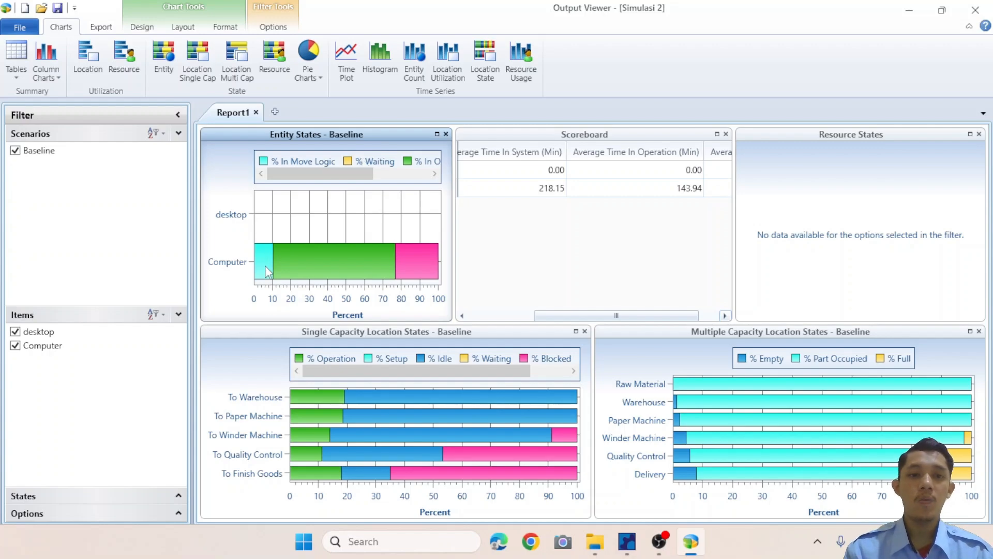
mouse_move(265, 265)
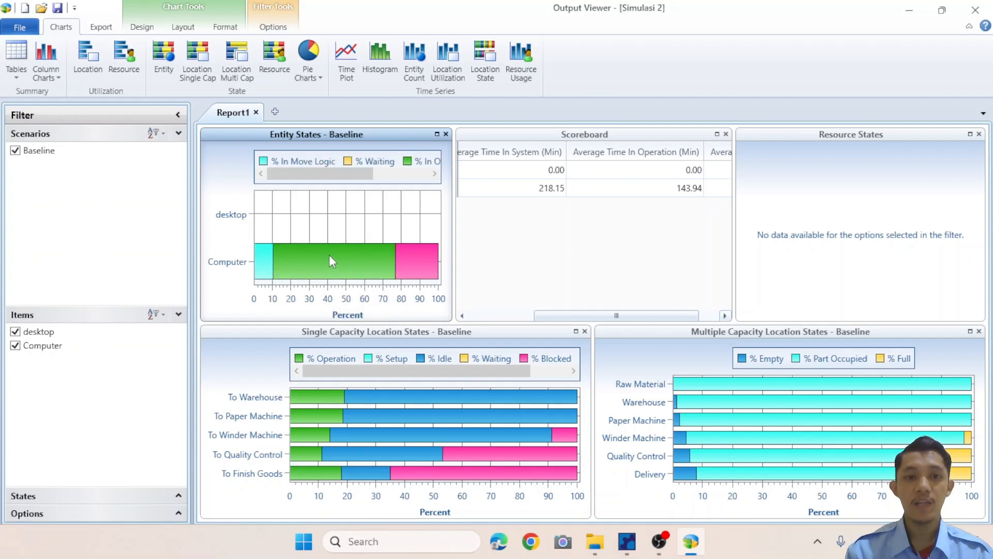
mouse_move(329, 254)
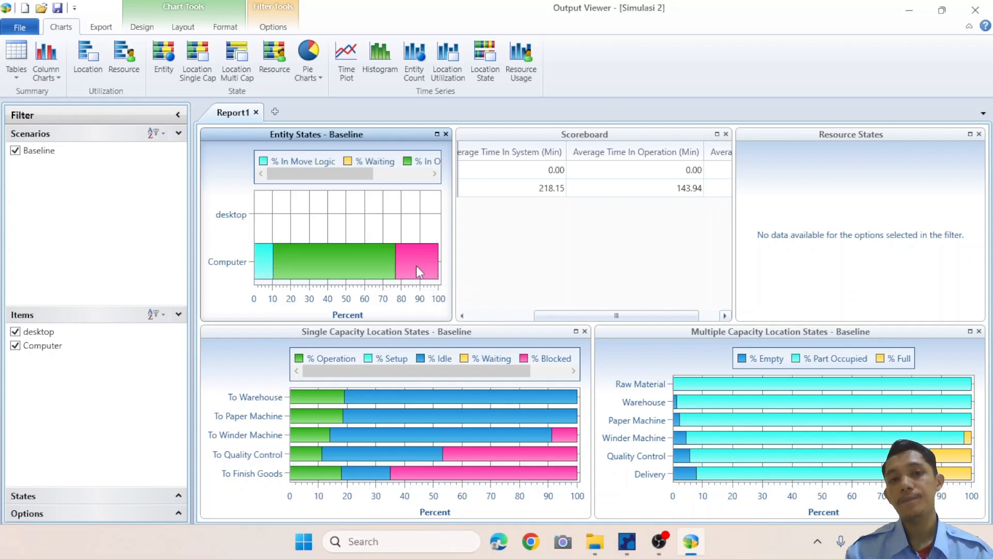
mouse_move(419, 271)
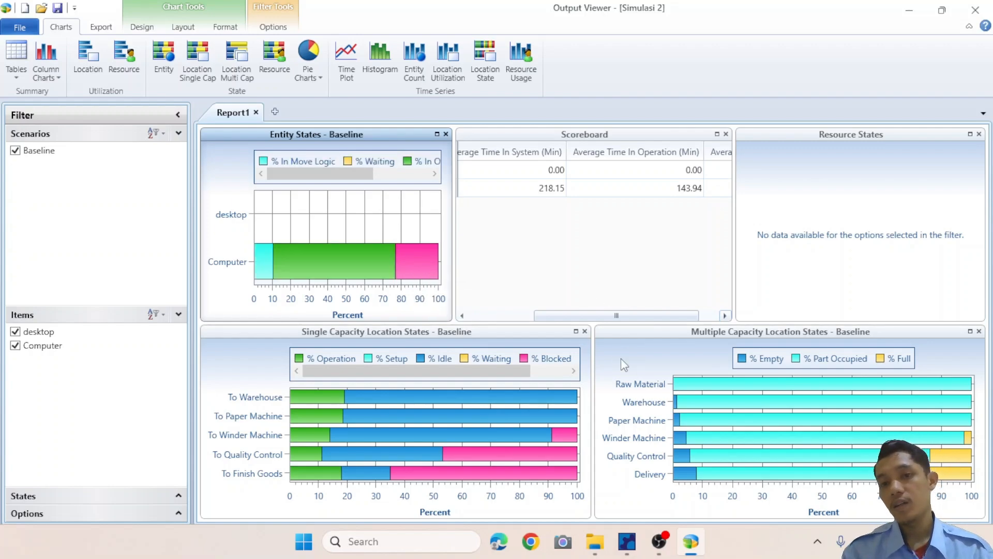
left_click(673, 348)
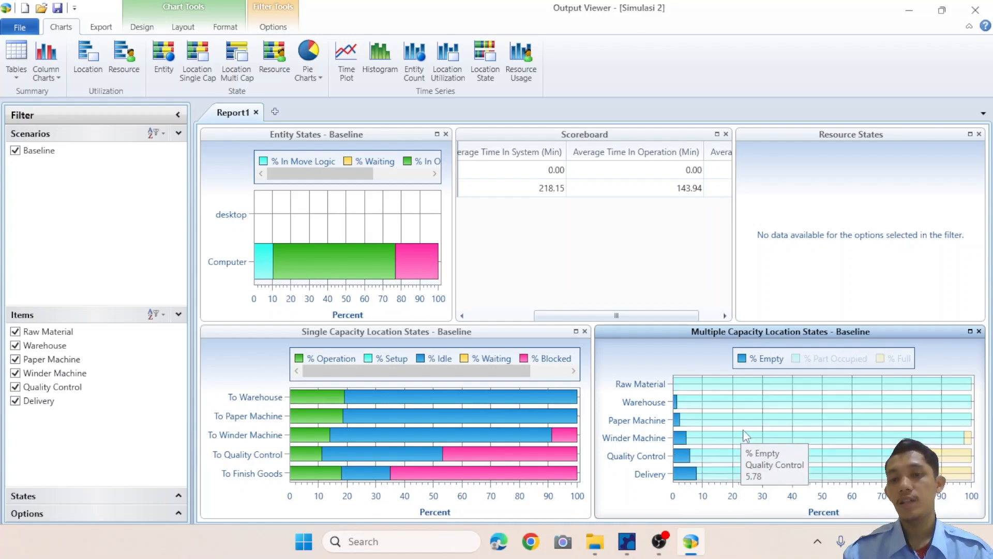
mouse_move(762, 417)
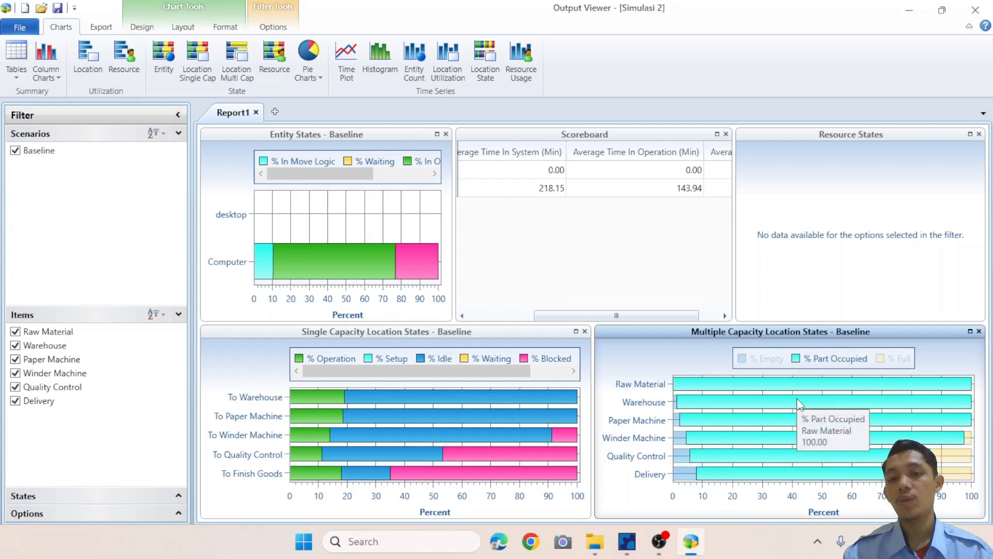
mouse_move(789, 406)
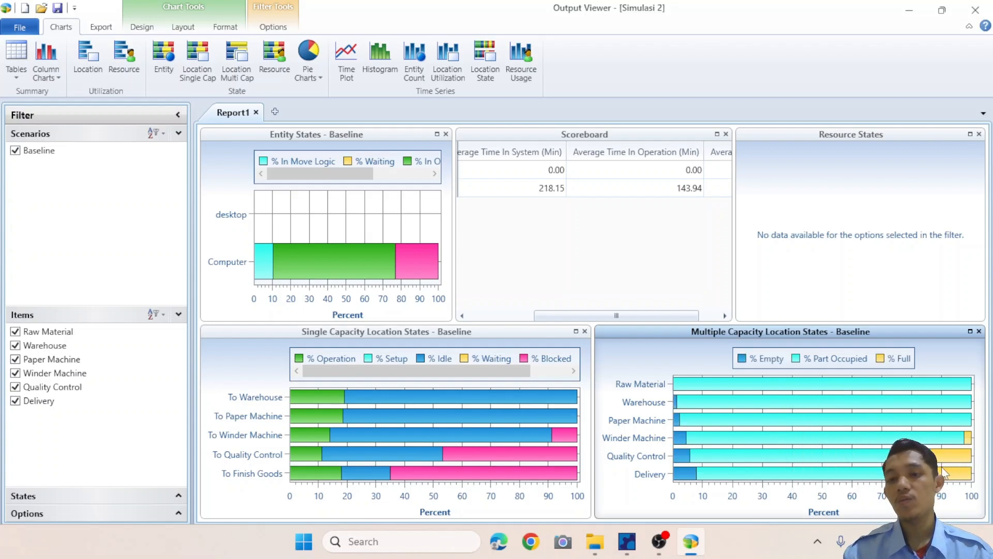
mouse_move(951, 475)
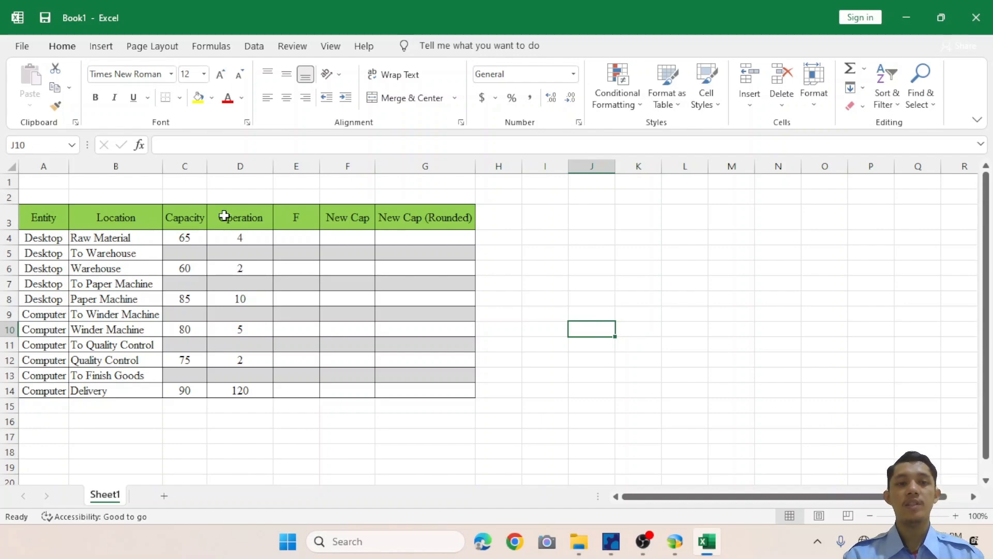
Switch to Excel and enter the formula =C4/D4 in cell E4 of the F column.
left_click(300, 241)
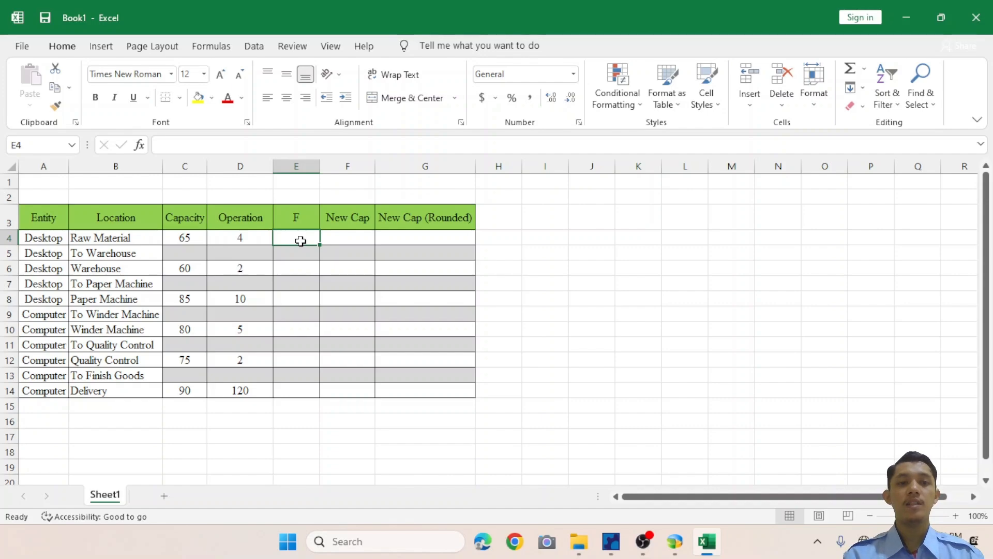
type("=")
left_click(195, 238)
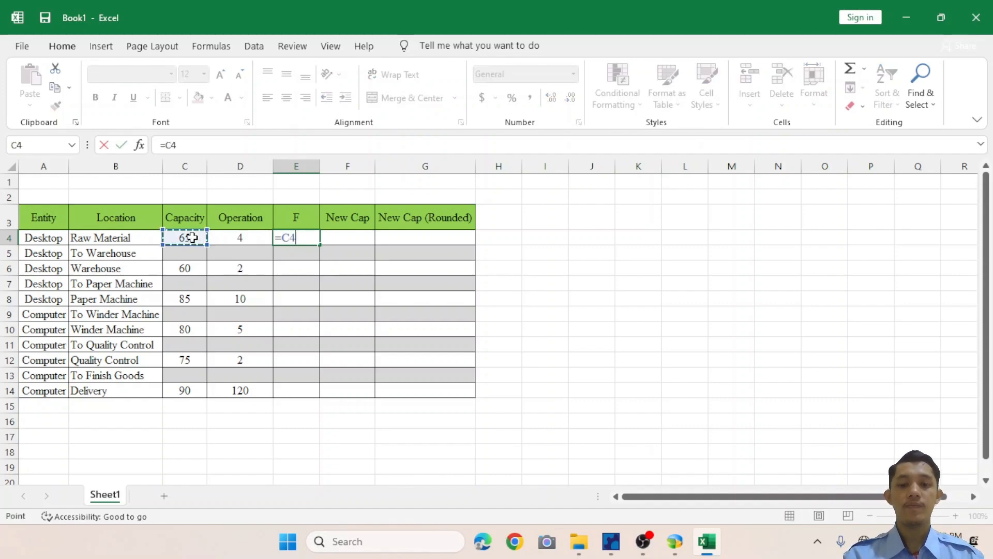
type("/")
left_click(234, 237)
key("Return")
key("Up")
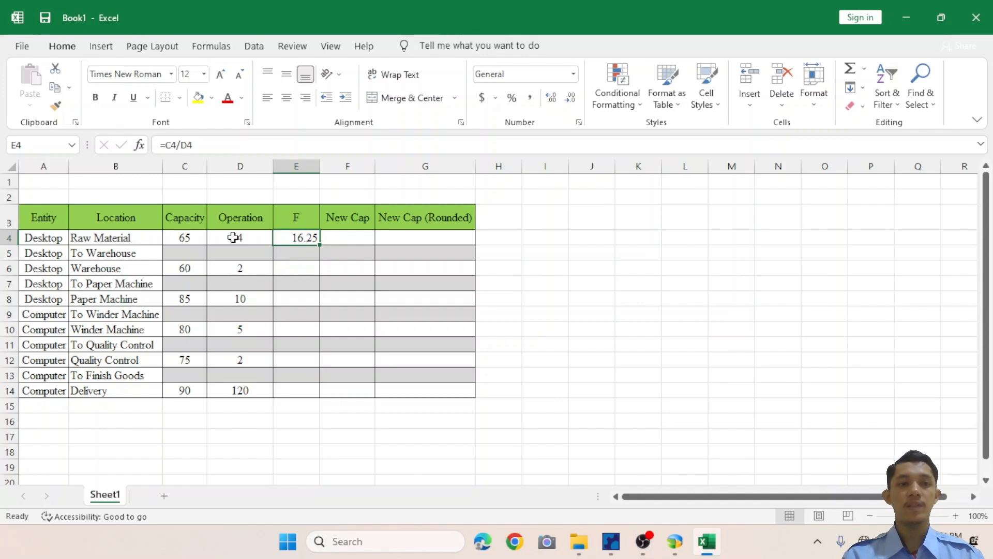
Copy the F formula from E4 into cells E6, E8, E10, E12 and E14.
key("ctrl+c")
key("Down")
key("Down")
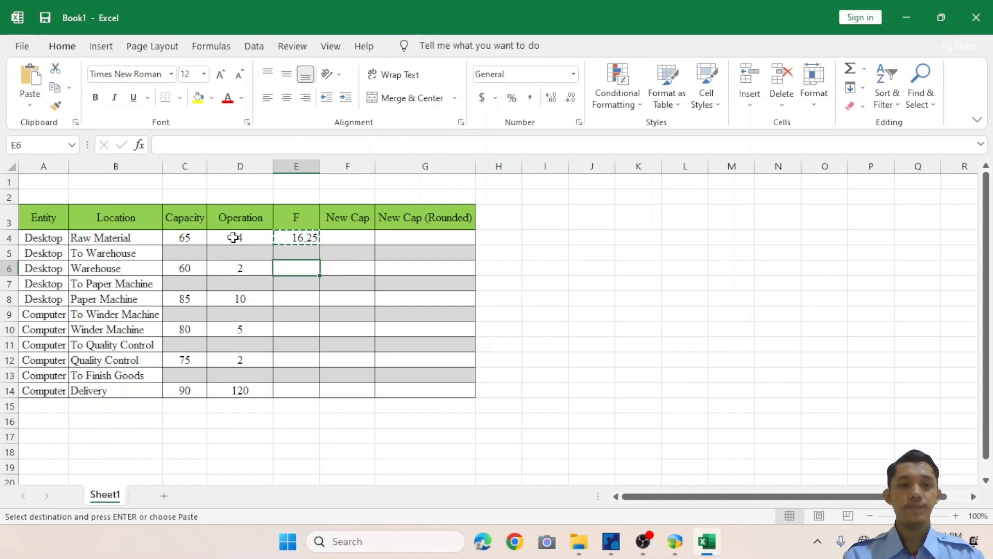
key("ctrl+v")
key("Down")
key("Down")
key("ctrl+v")
key("Down")
key("Down")
key("Down")
key("Up")
key("ctrl+v")
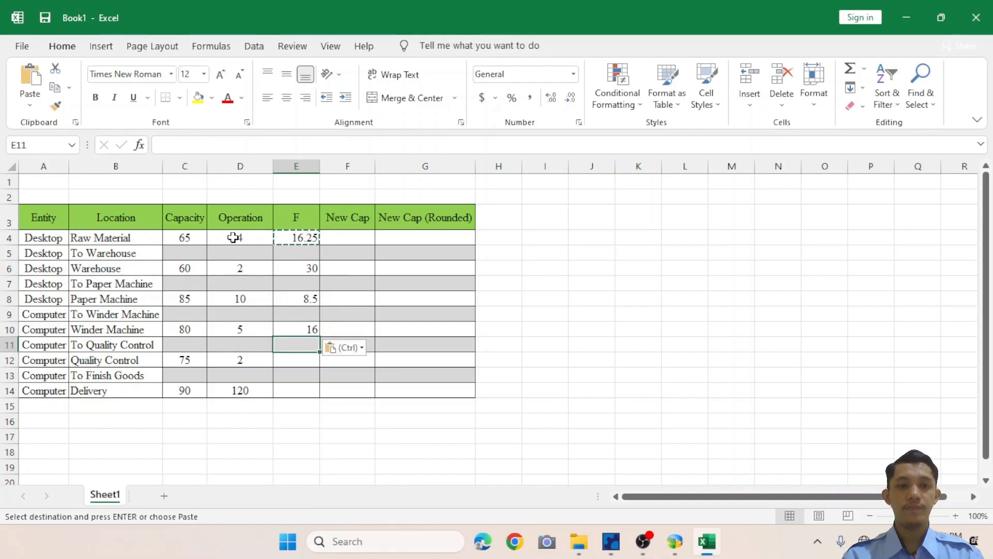
key("Down")
key("Down")
key("ctrl+v")
key("Down")
key("Down")
key("ctrl+v")
Enter the formula =$E$4*D4 in cell F4 of the New Cap column.
left_click(342, 241)
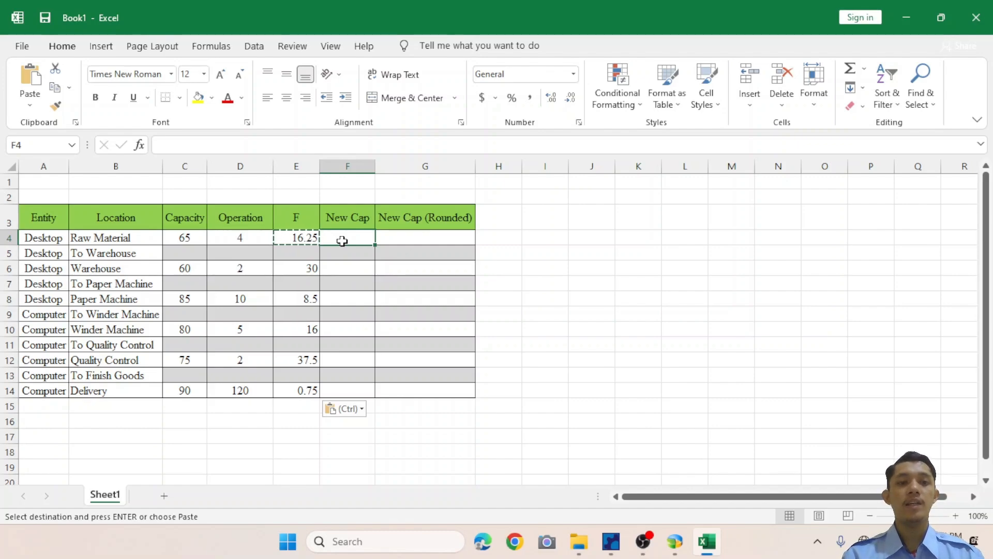
left_click(305, 238)
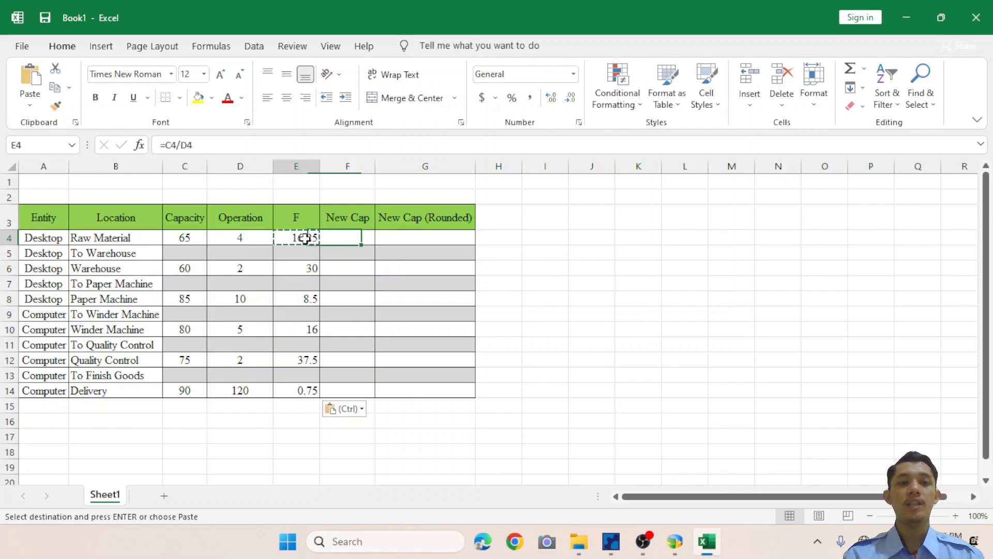
left_click(339, 238)
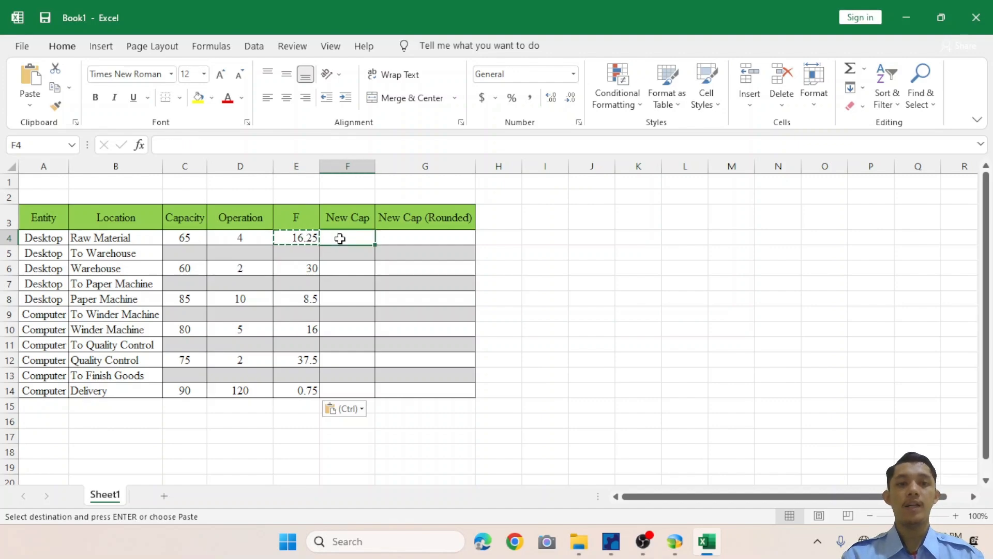
left_click(303, 241)
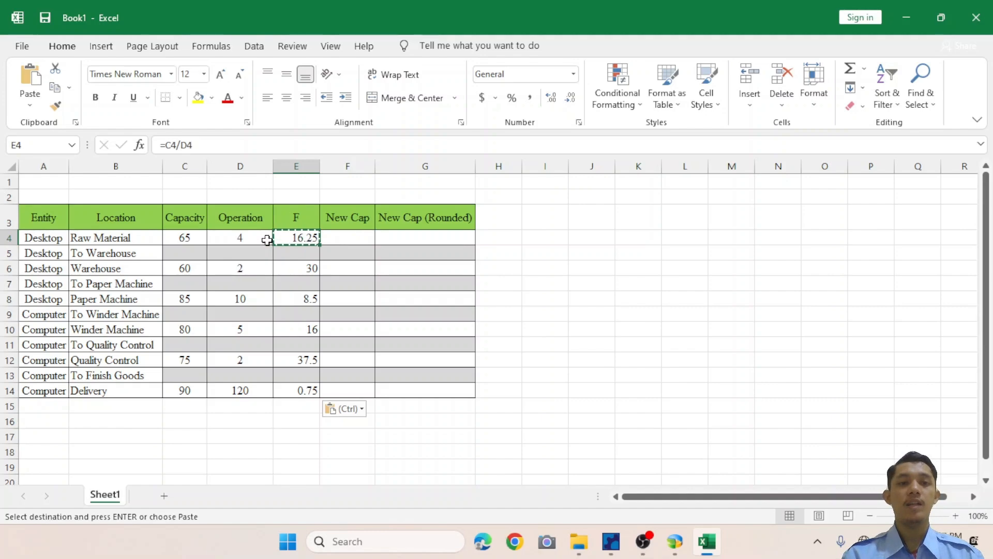
left_click(246, 239)
left_click(347, 236)
key("Escape")
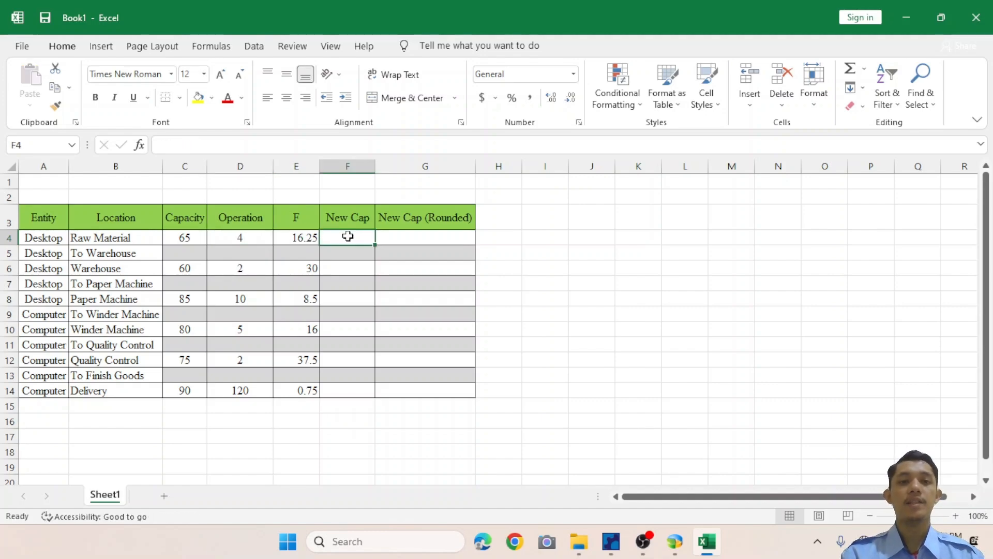
type("=")
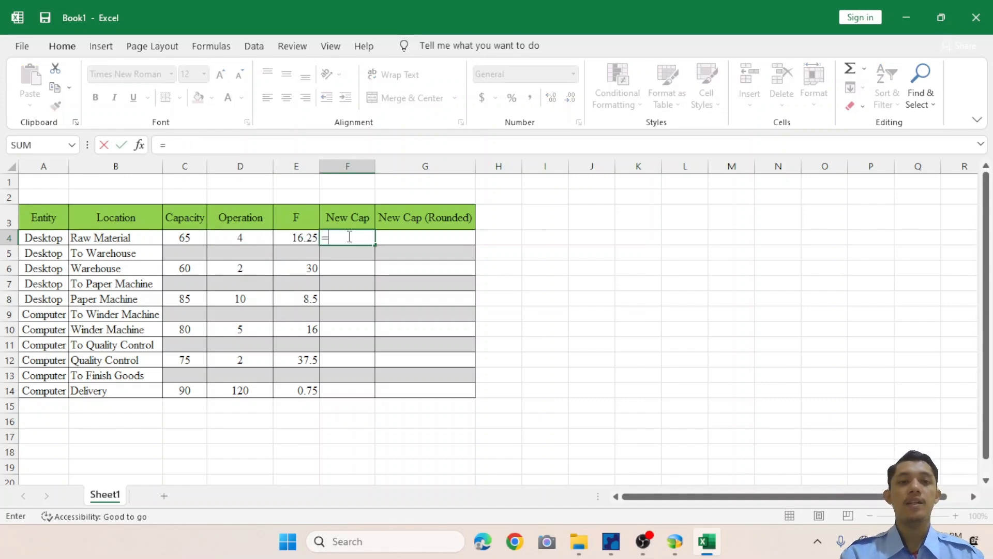
left_click(303, 240)
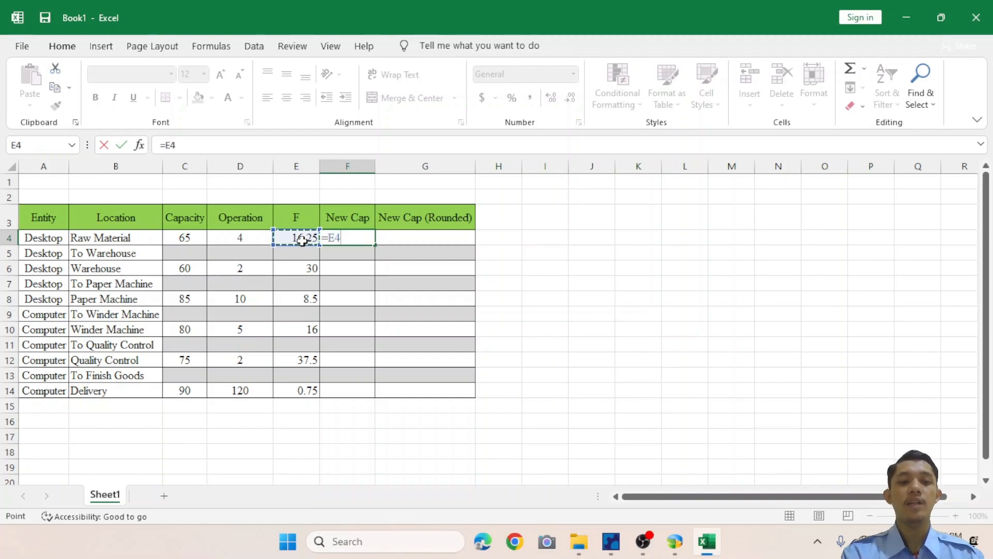
key("F4")
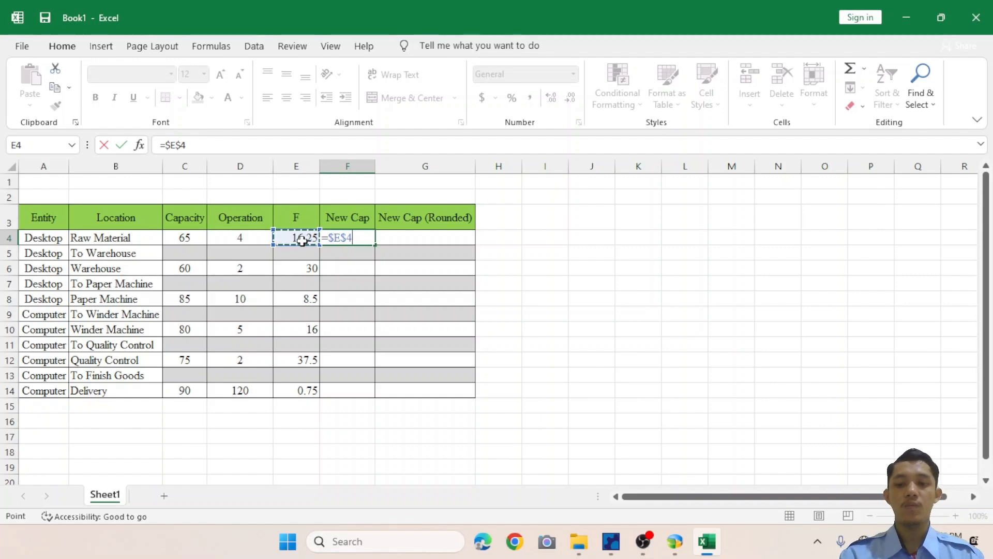
type("*")
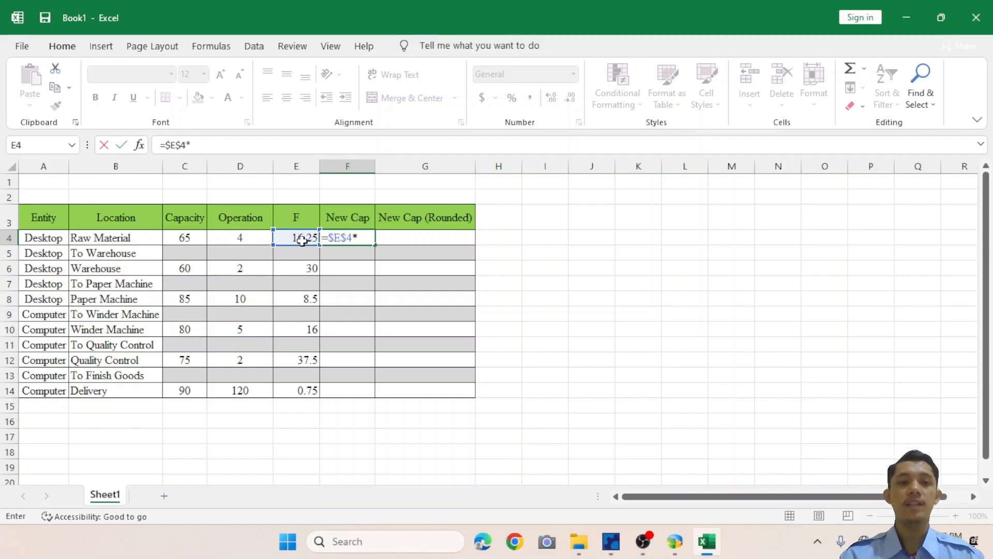
left_click(248, 239)
key("Return")
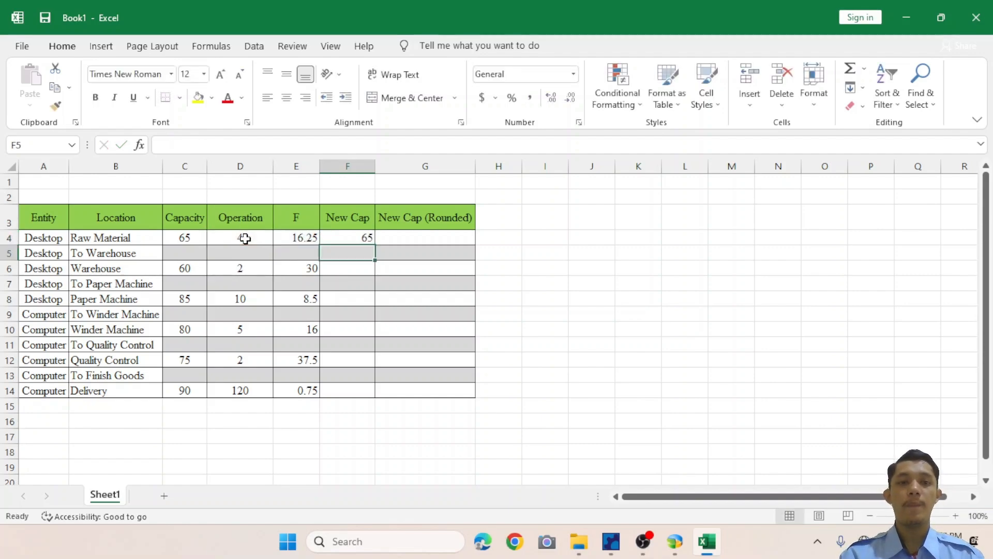
key("Up")
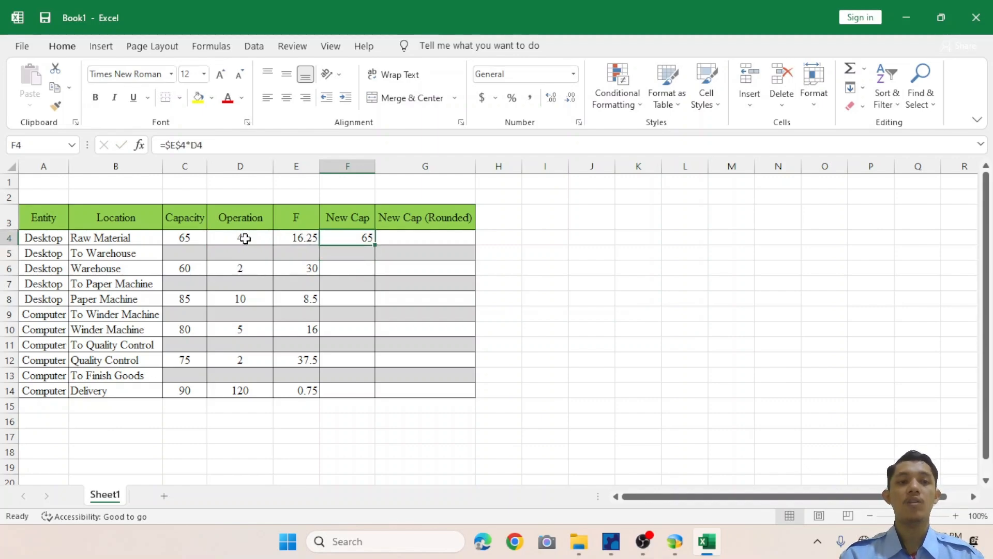
Copy the New Cap formula from F4 into cells F6, F8, F10, F12 and F14.
key("ctrl+c")
key("Down")
key("Down")
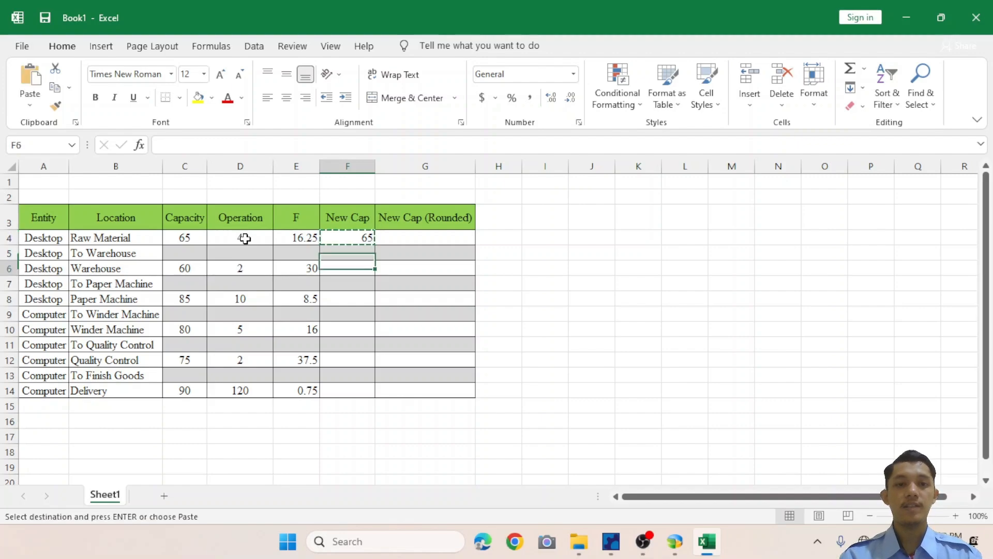
key("ctrl+v")
key("Down")
key("Down")
key("ctrl+v")
key("Down")
key("Down")
key("ctrl+v")
key("Down")
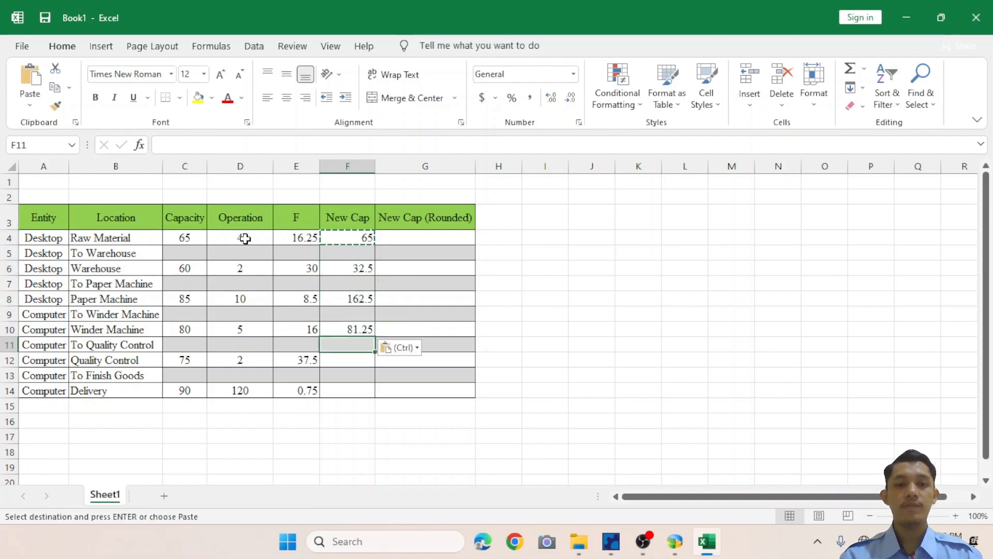
key("Down")
key("ctrl+v")
key("Down")
key("Down")
key("ctrl+v")
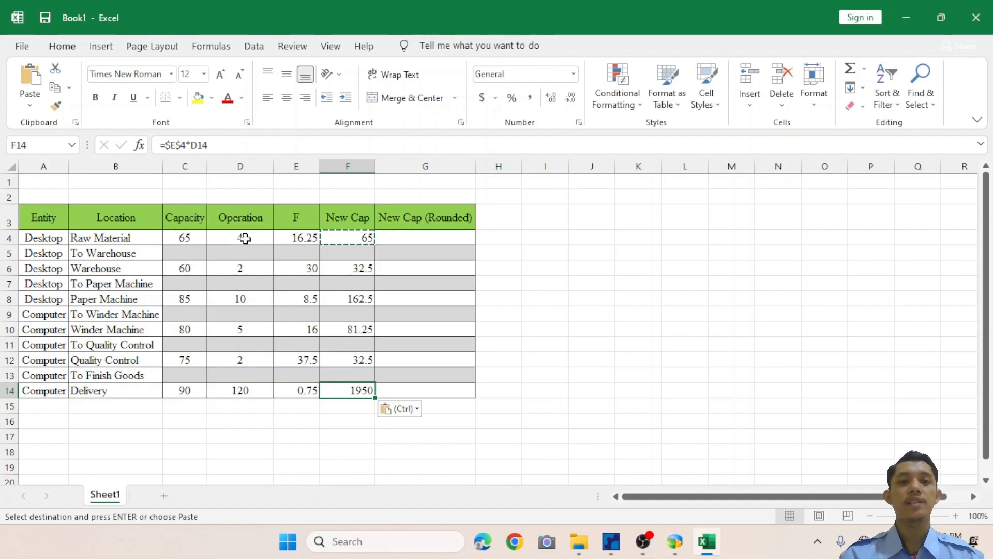
Enter the formula =ROUNDUP(F4,0) in cell G4 of the New Cap (Rounded) column.
left_click(408, 239)
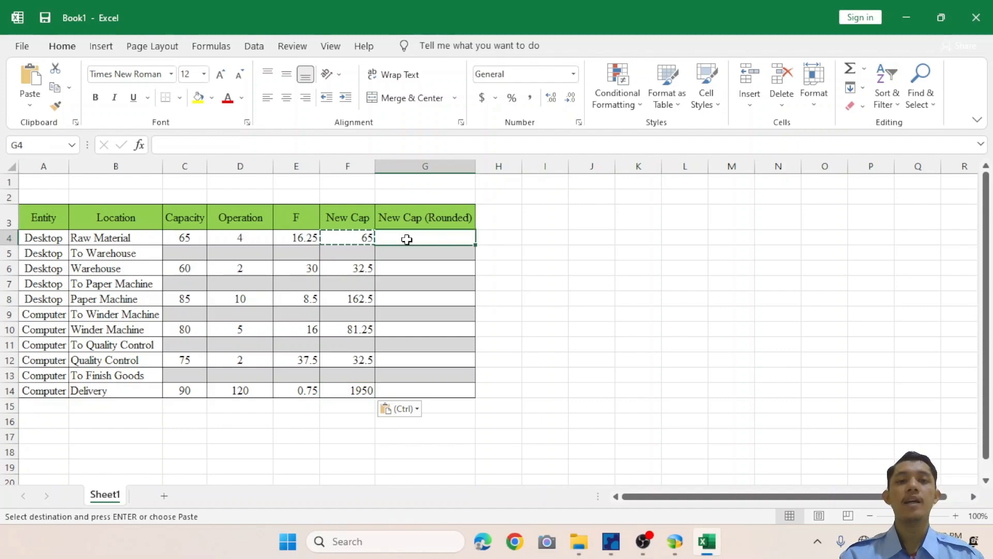
key("Escape")
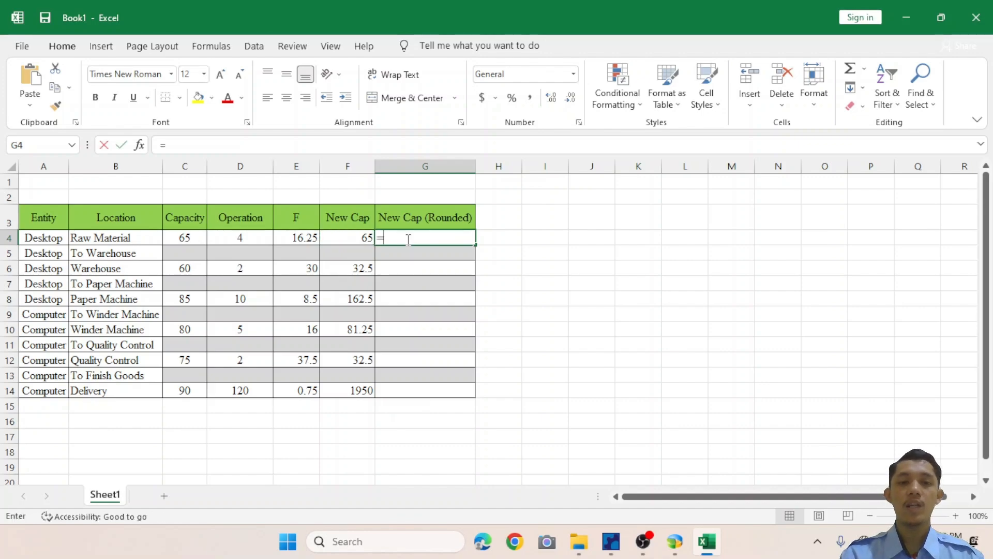
type("=roundup(")
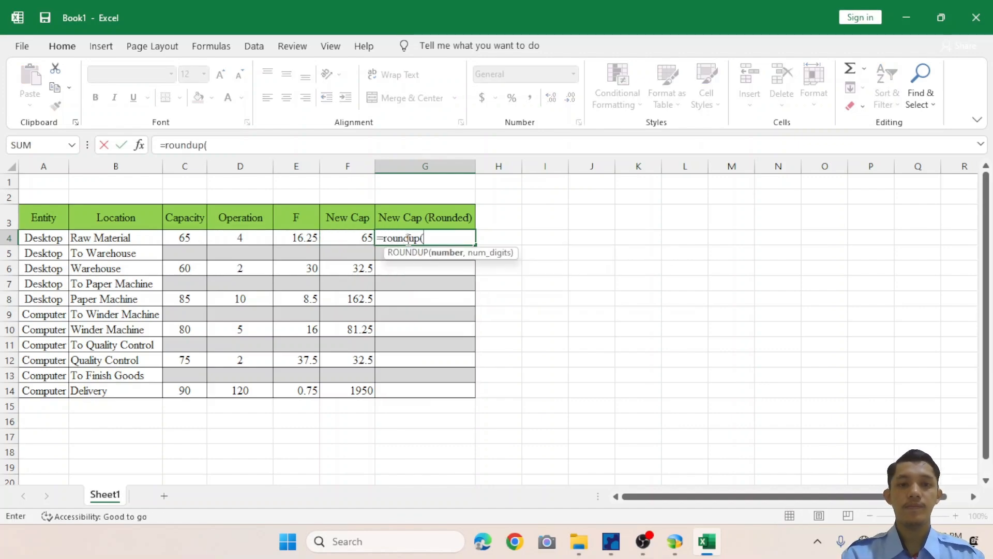
left_click(355, 242)
type(",")
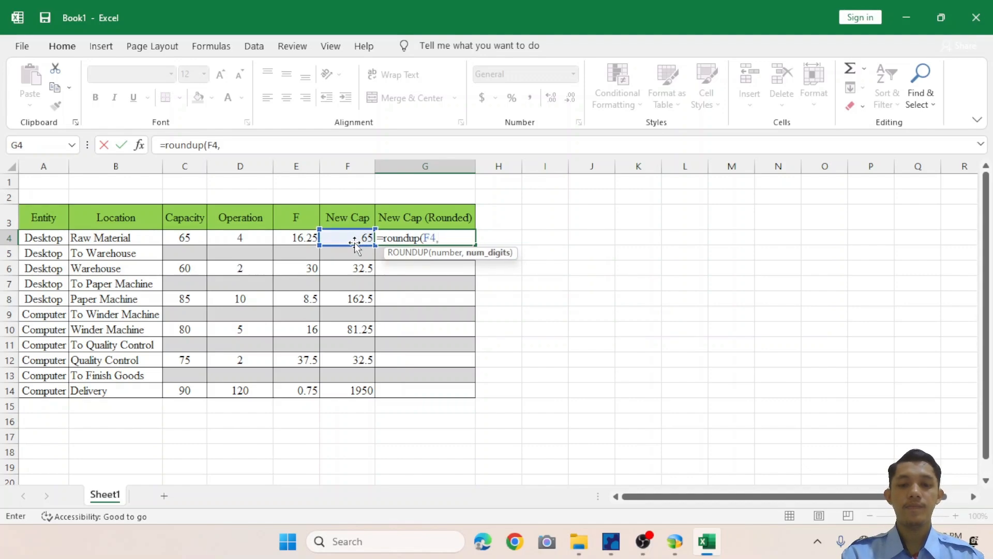
type("0)")
key("Return")
key("Up")
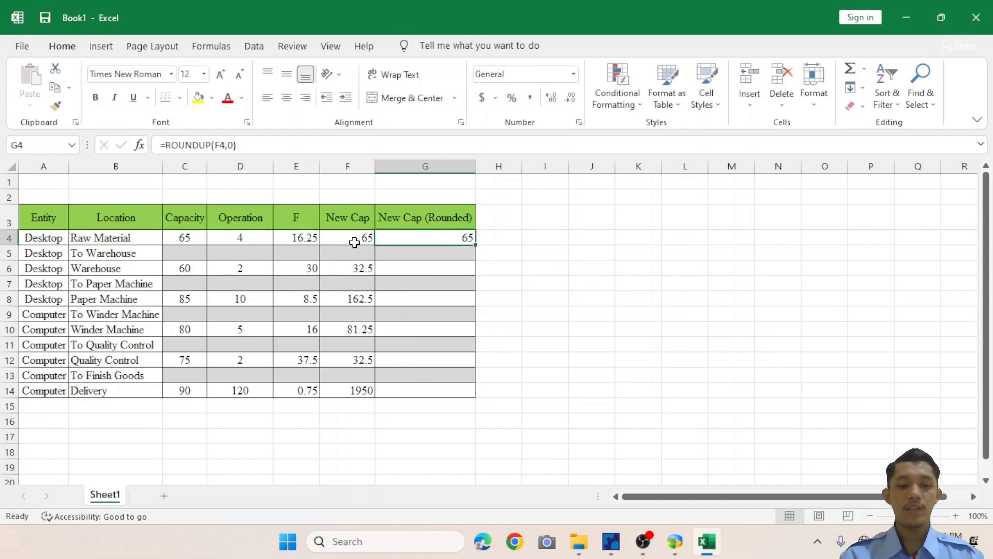
Copy the ROUNDUP formula from G4 into the remaining location rows of the New Cap (Rounded) column.
key("ctrl+c")
key("Down")
key("Down")
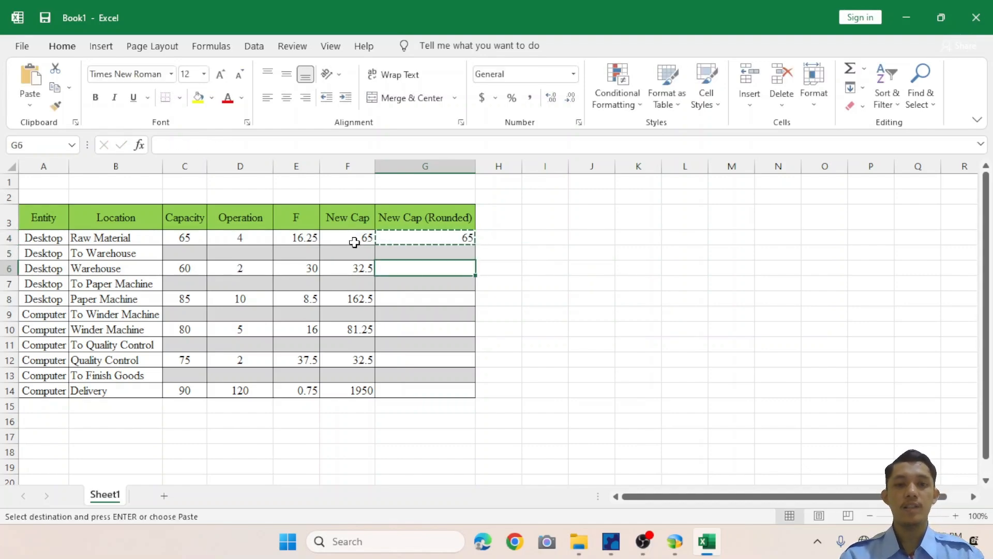
key("ctrl+v")
key("Down")
key("Down")
key("ctrl+v")
key("Down")
key("Down")
key("ctrl+v")
key("Down")
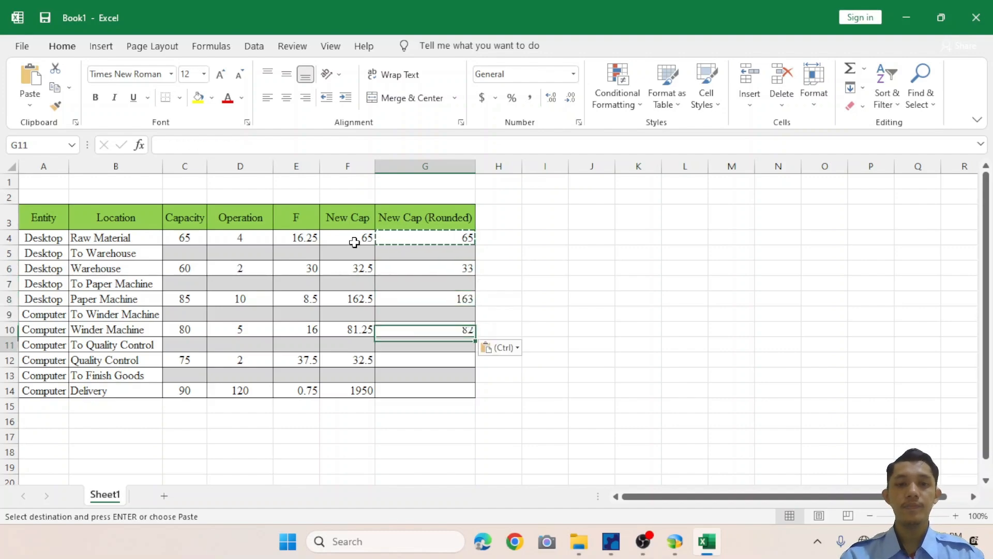
key("Down")
key("ctrl+v")
key("Down")
key("Down")
key("ctrl+v")
left_click(502, 240)
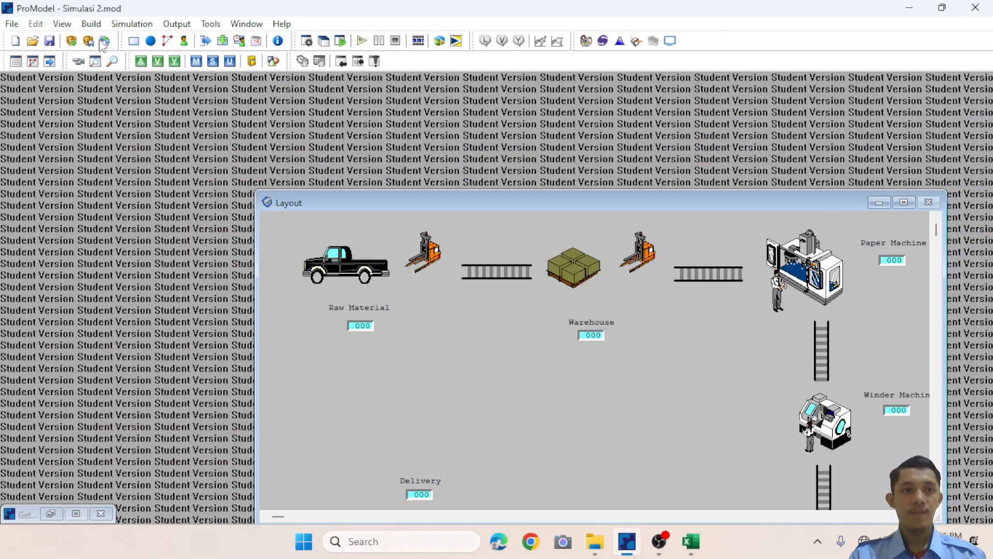
Switch to ProModel, open the Locations table and set the Warehouse capacity to 33.
left_click(91, 26)
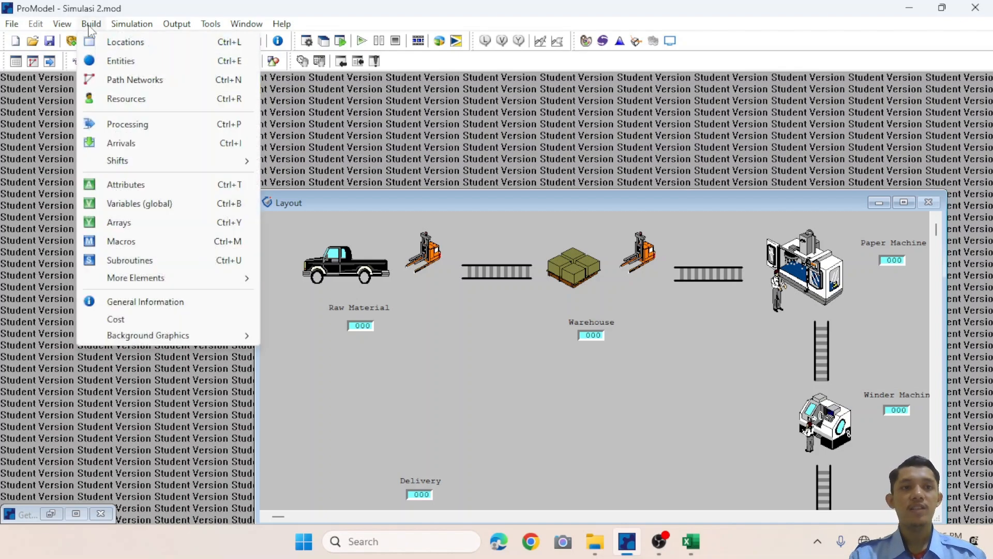
left_click(109, 46)
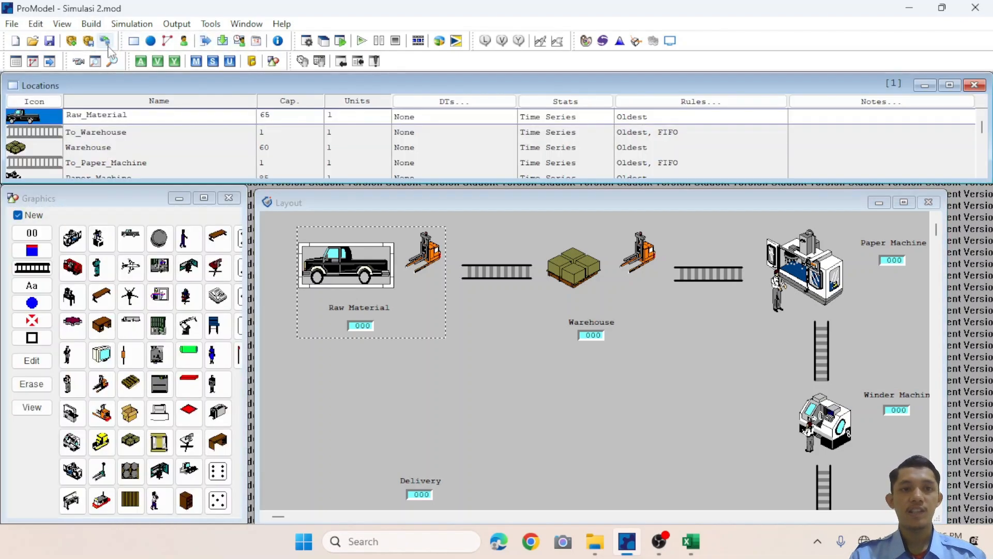
left_click(277, 148)
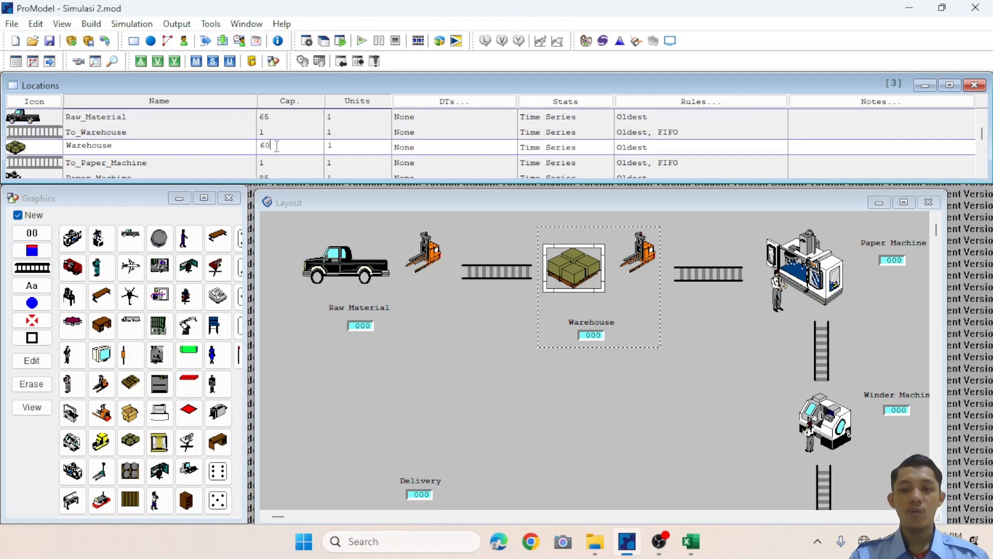
key("Up")
key("Up")
key("Down")
key("Down")
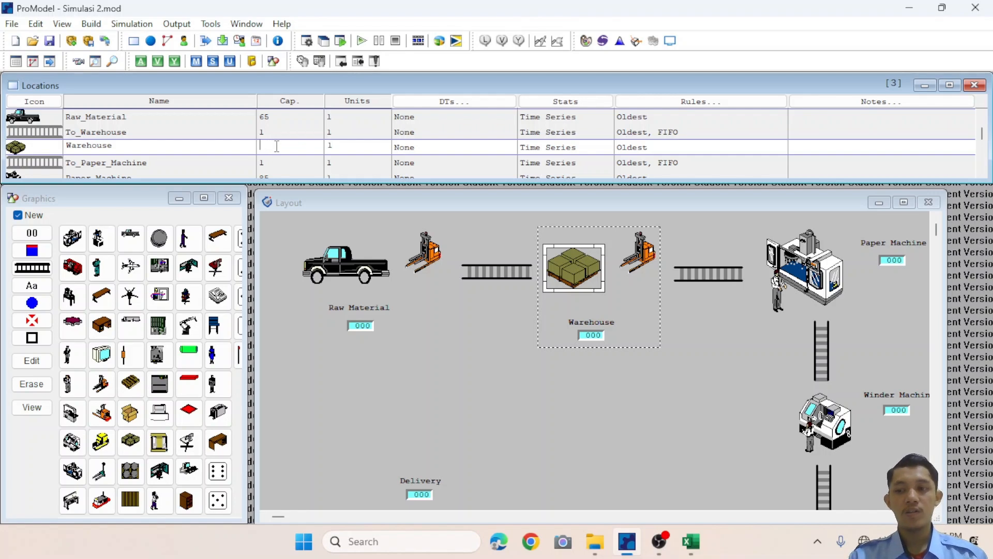
type("33")
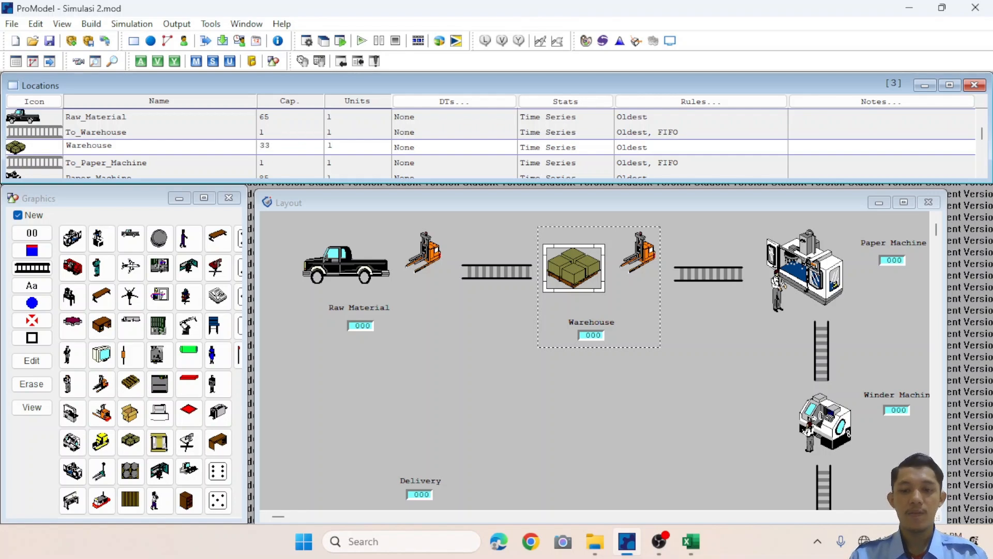
Set the Paper_Machine capacity to 163 and the Winder_Machine capacity to 82.
key("Down")
key("Down")
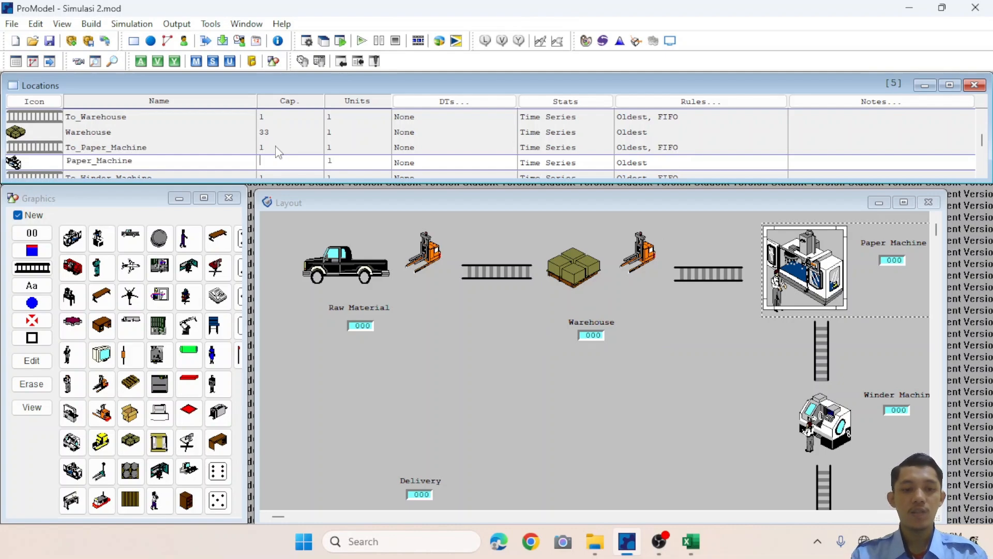
type("1")
key("Down")
key("Down")
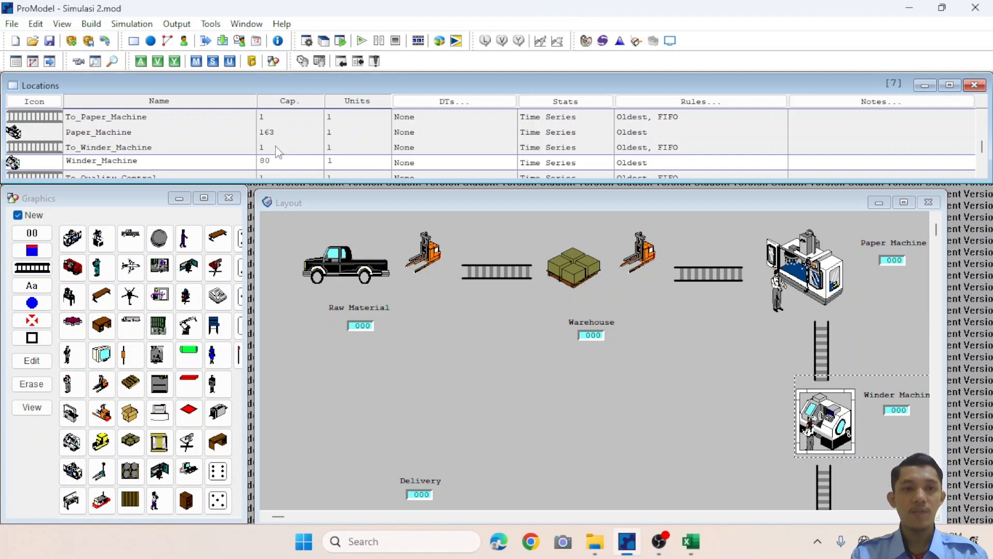
type("2")
Set the Quality_Control capacity to 33 and the Delivery capacity to 1950.
key("Down")
key("Down")
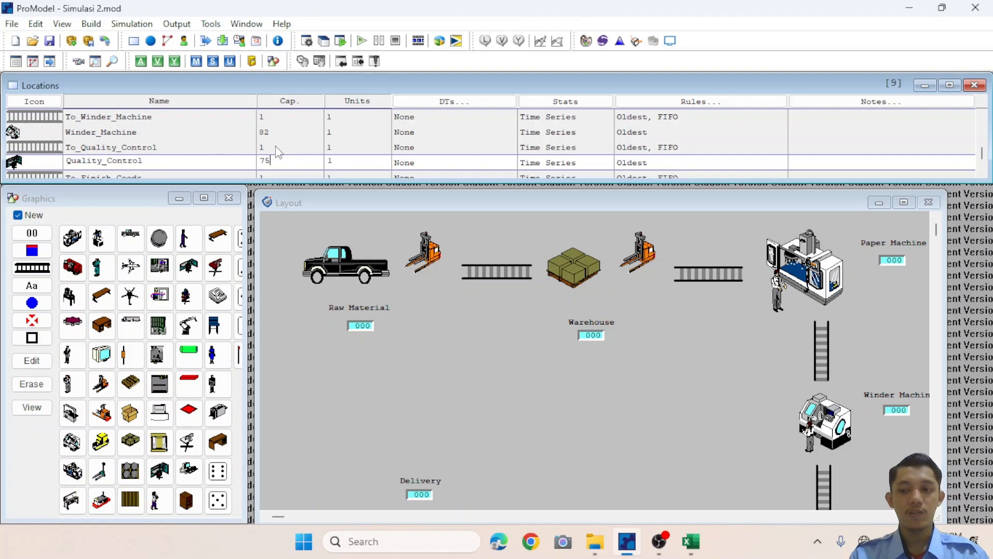
type("33")
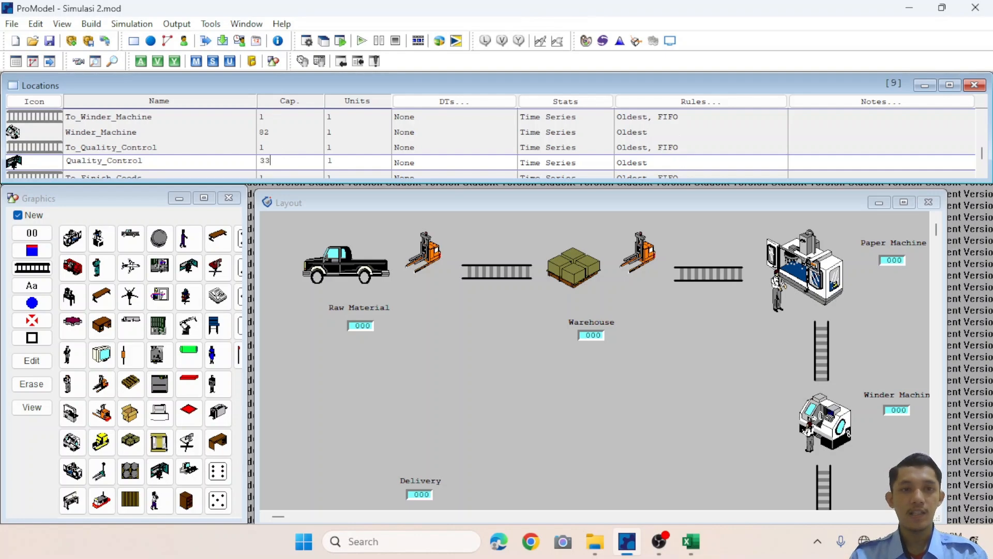
key("Down")
key("Down")
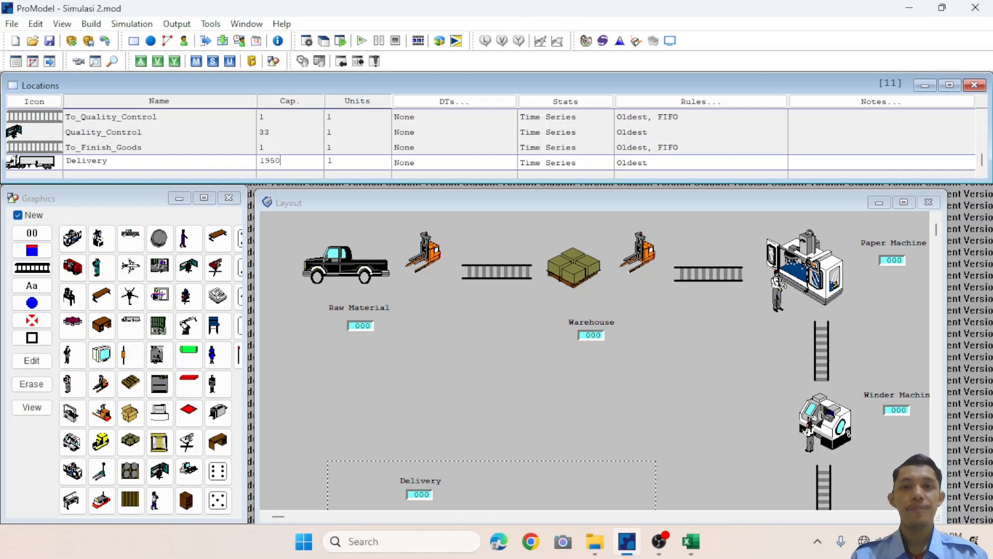
Save and run the simulation, then choose to view the results when it completes.
left_click(145, 26)
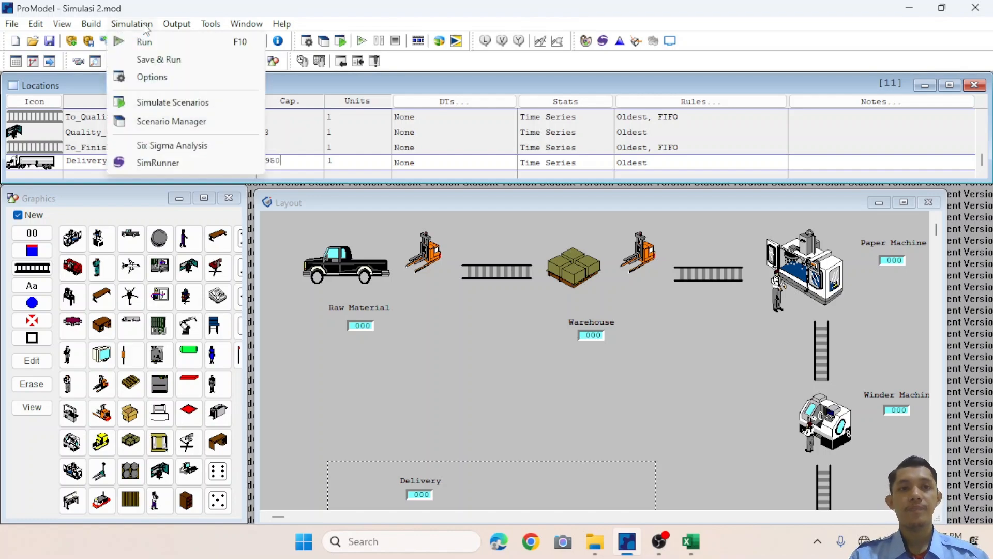
left_click(150, 60)
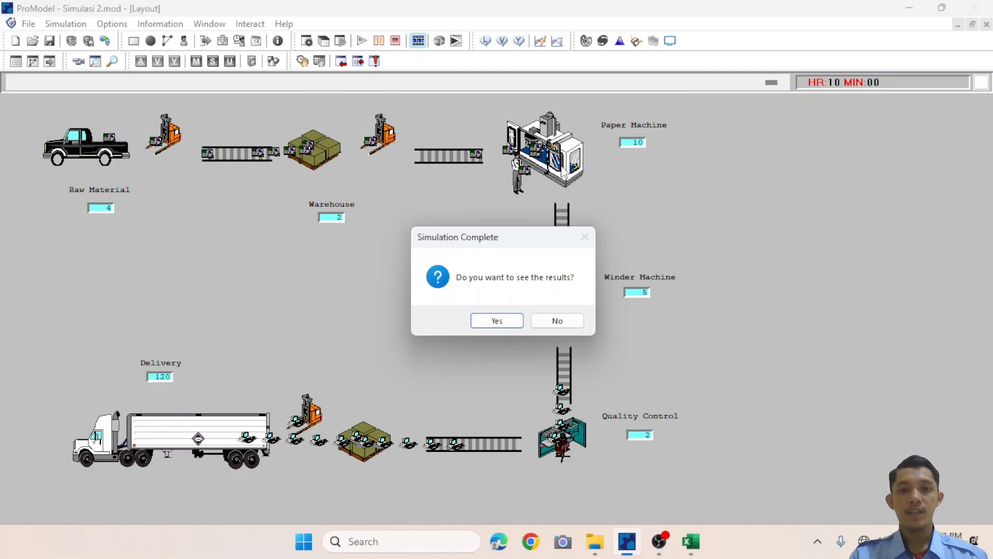
left_click(492, 323)
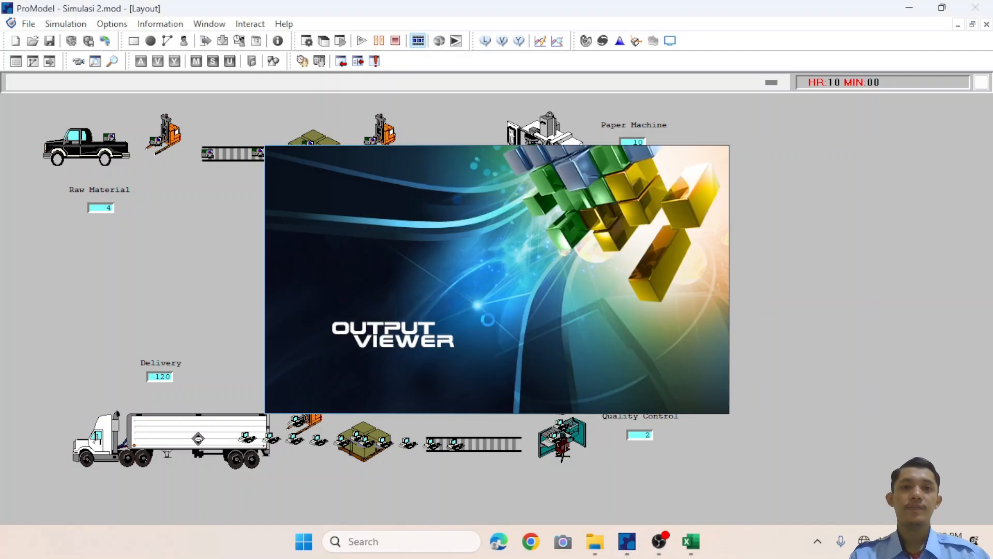